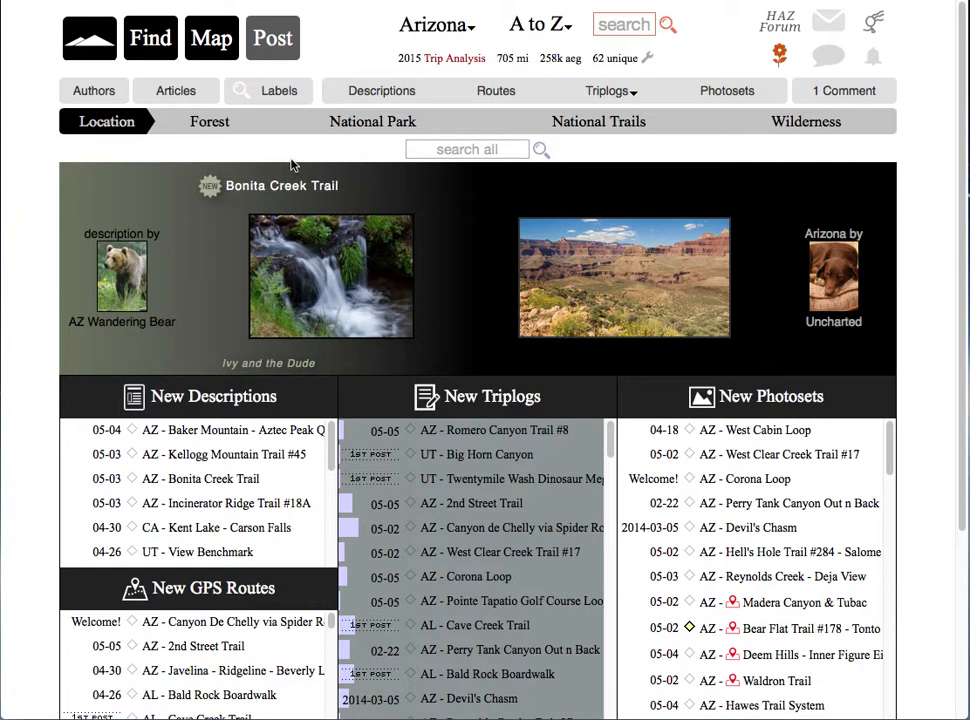
- Open the Route Manager on the map, read the introduction in its help instructions and close the help
{"action": "left_click", "coordinate": [213, 40]}
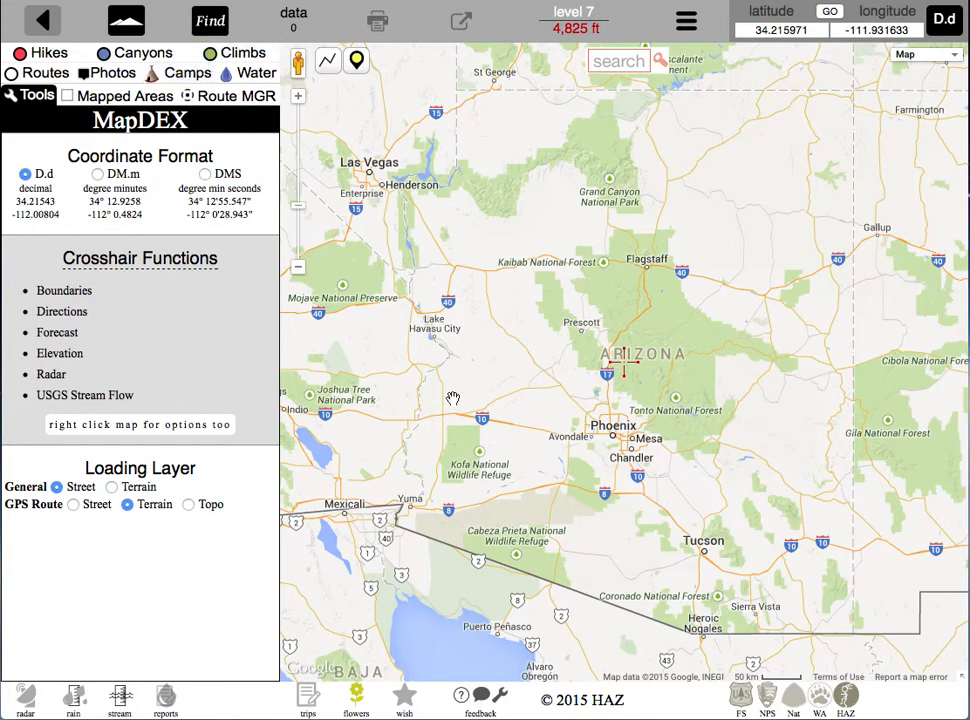
{"action": "left_click", "coordinate": [234, 99]}
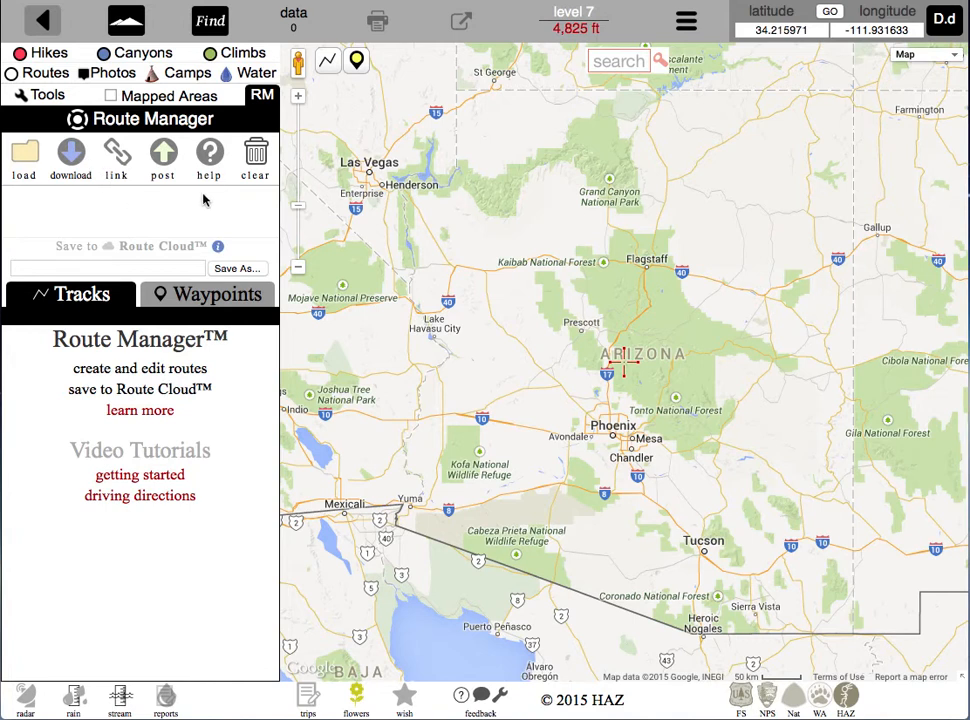
{"action": "left_click", "coordinate": [211, 155]}
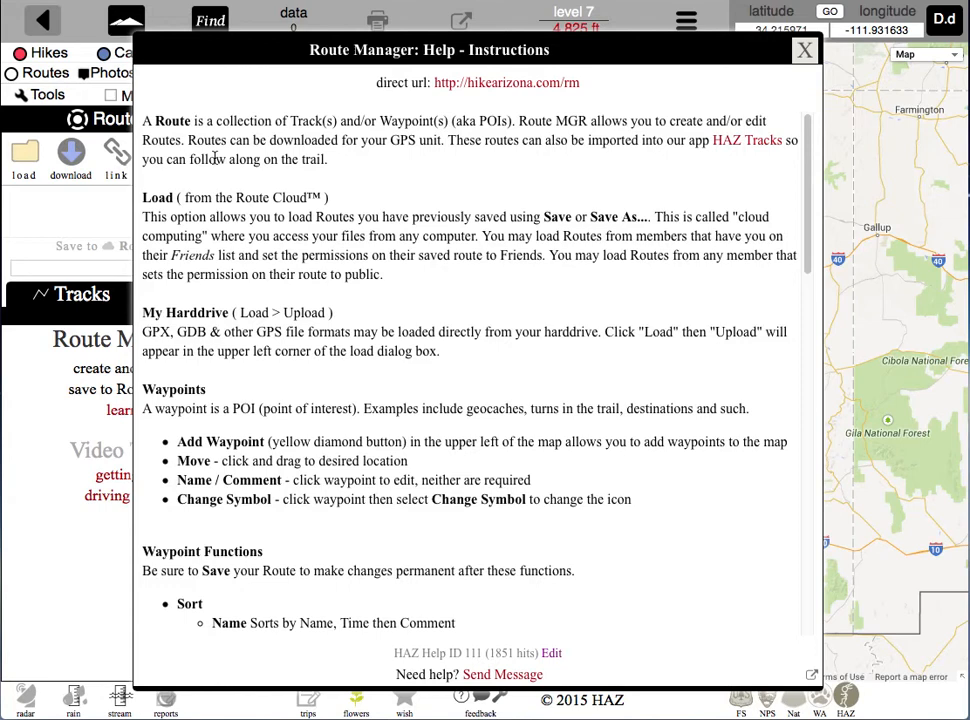
{"action": "scroll", "coordinate": [256, 178], "scroll_direction": "down", "scroll_amount": 15}
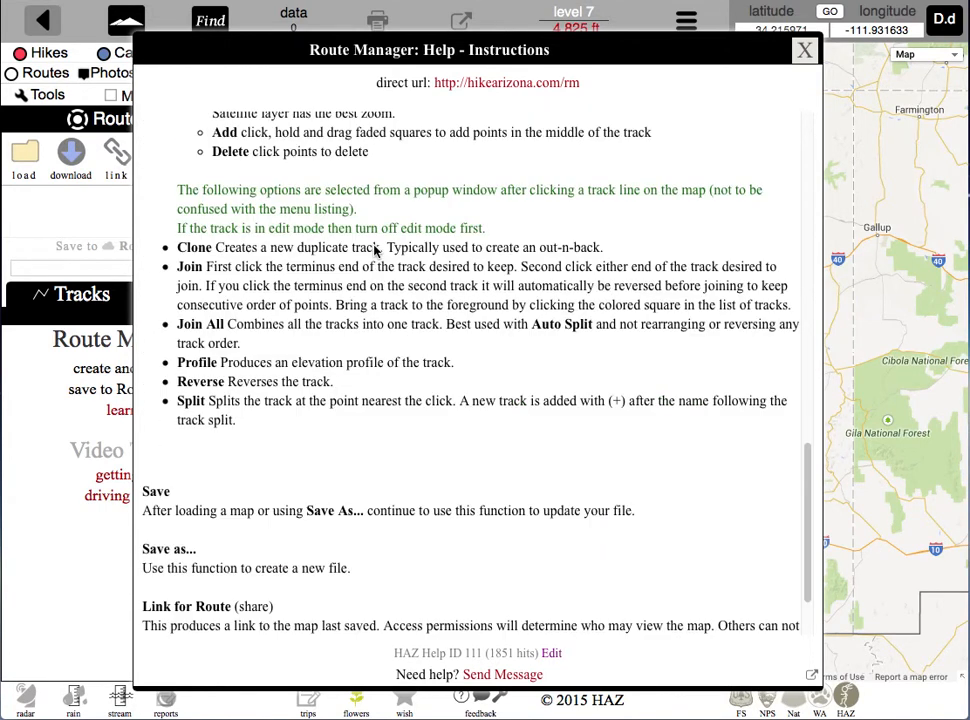
{"action": "scroll", "coordinate": [375, 251], "scroll_direction": "up", "scroll_amount": 15}
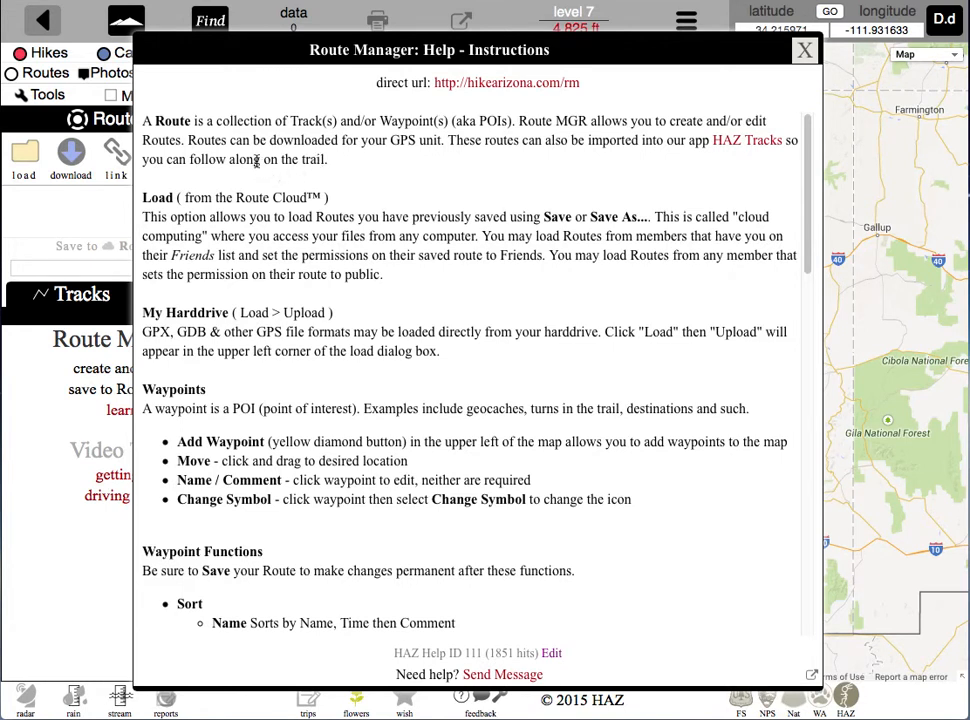
{"action": "left_click_drag", "start_coordinate": [330, 160], "coordinate": [145, 125]}
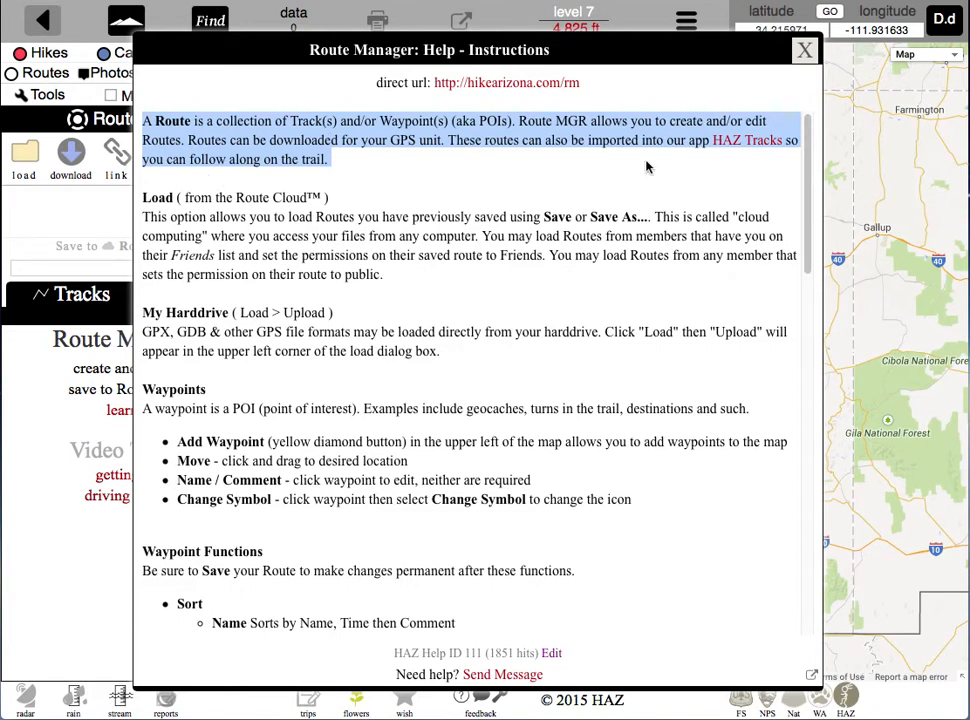
{"action": "left_click", "coordinate": [801, 62]}
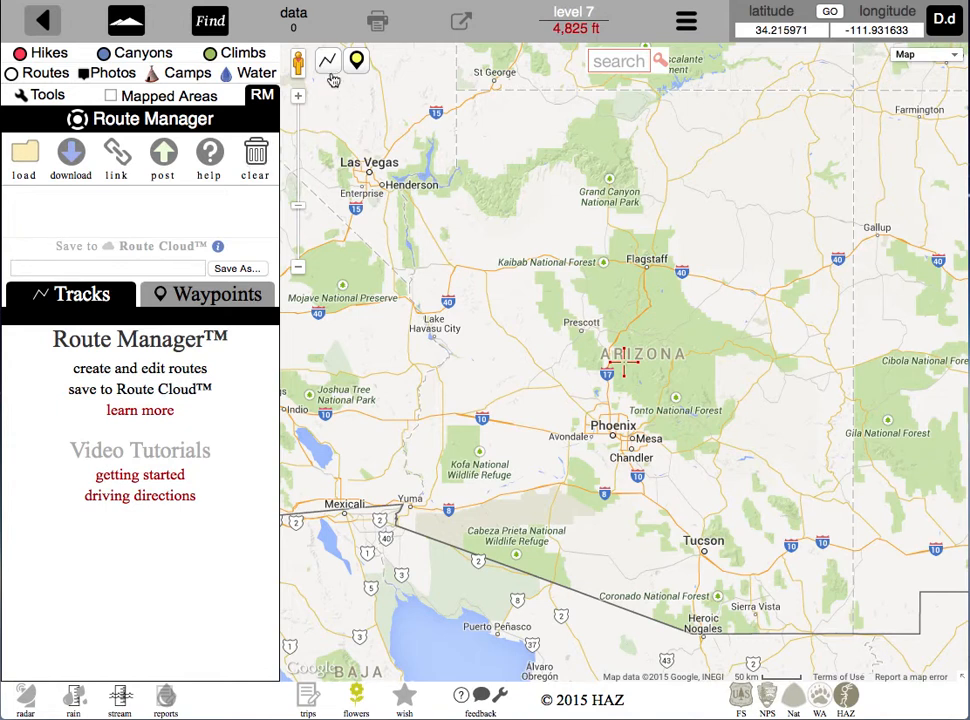
- Centre the map on the South Mountain area south of Phoenix and display the Terrain layer
{"action": "mouse_move", "coordinate": [349, 77]}
{"action": "double_click", "coordinate": [600, 323]}
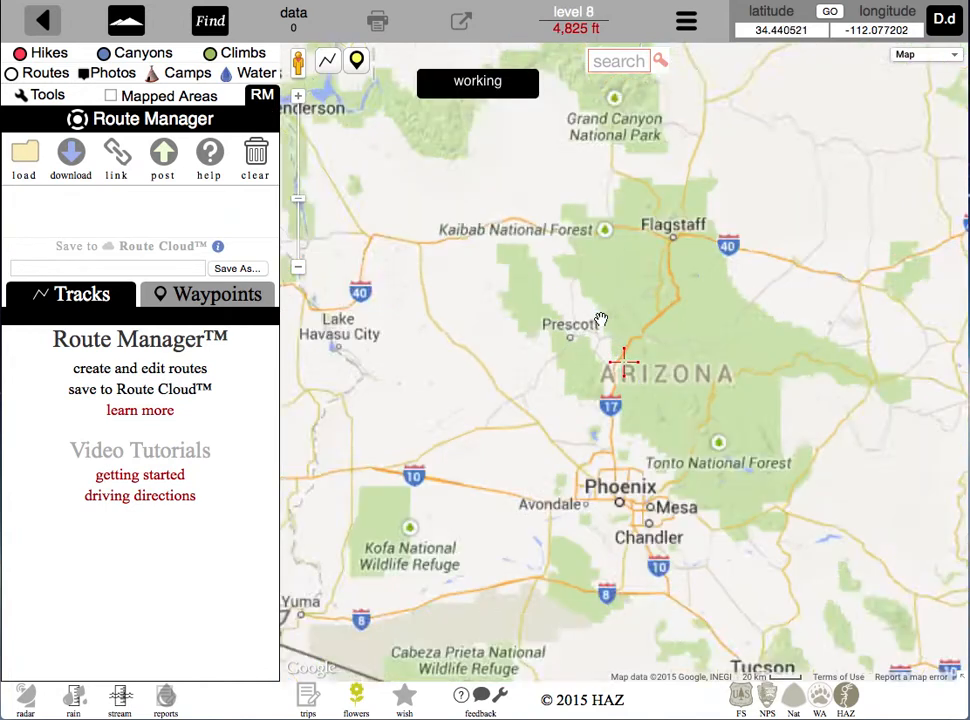
{"action": "left_click_drag", "start_coordinate": [640, 411], "coordinate": [561, 225]}
{"action": "scroll", "coordinate": [585, 488], "scroll_direction": "up", "scroll_amount": 2}
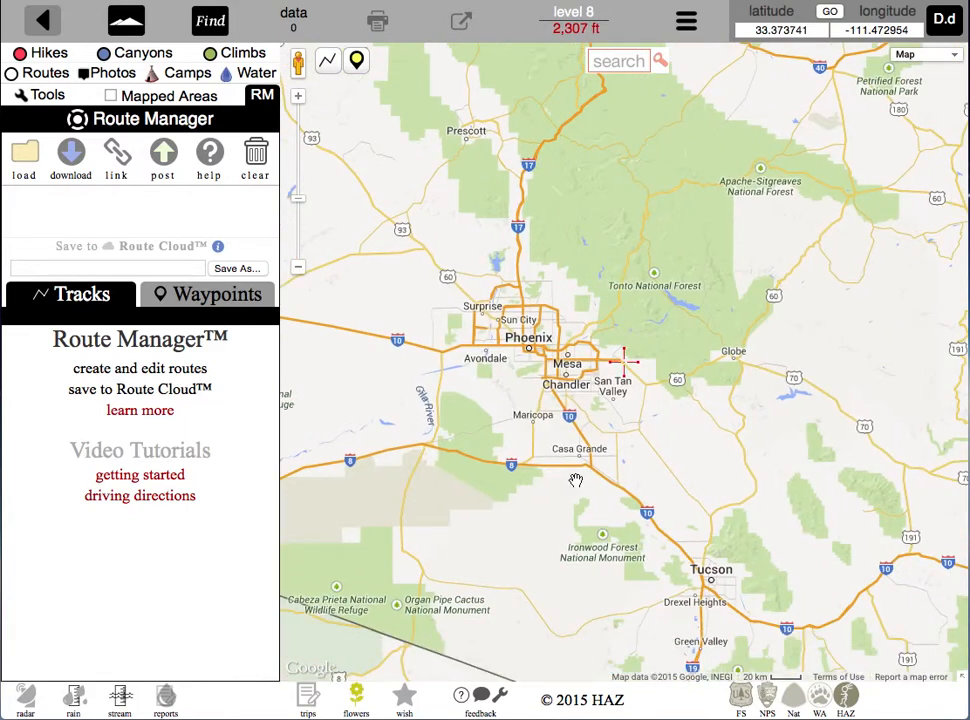
{"action": "left_click_drag", "start_coordinate": [470, 227], "coordinate": [701, 585]}
{"action": "scroll", "coordinate": [591, 367], "scroll_direction": "up", "scroll_amount": 4}
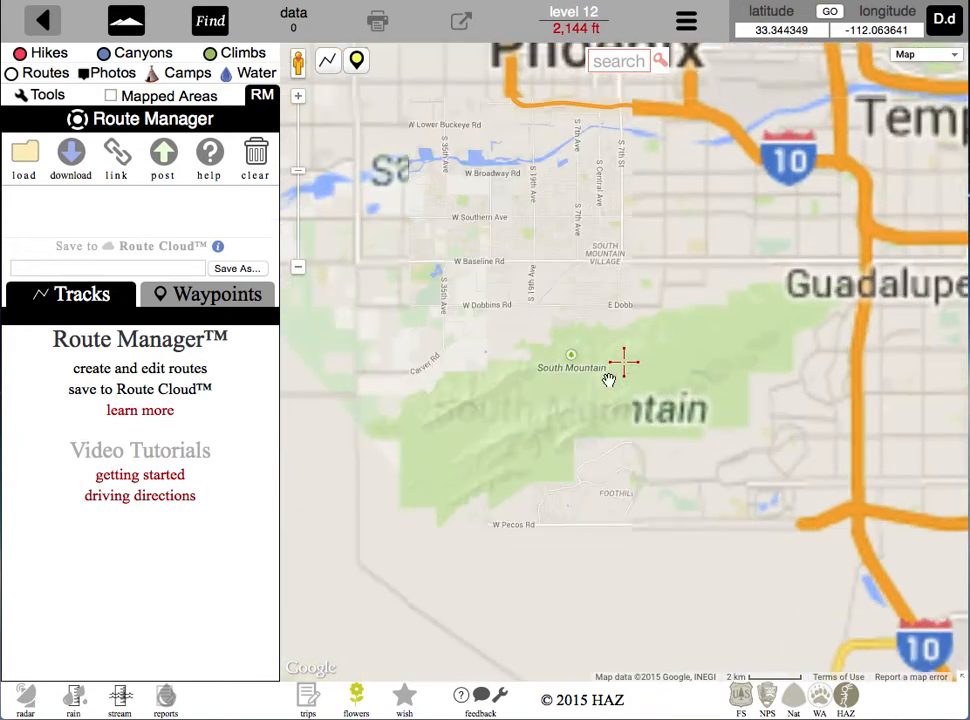
{"action": "left_click", "coordinate": [598, 404]}
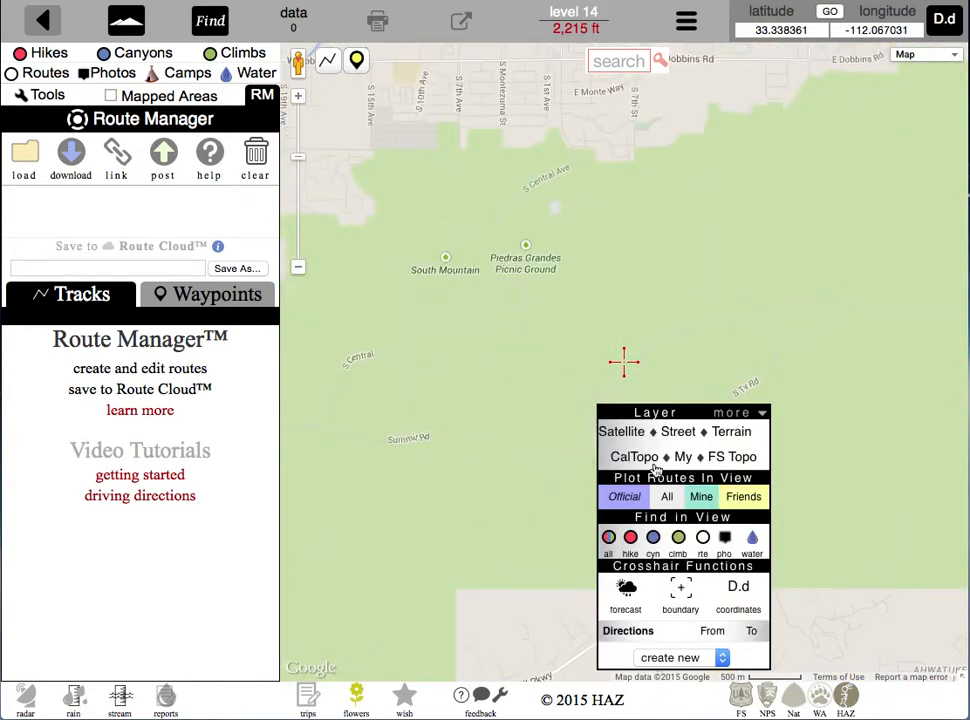
{"action": "left_click_drag", "start_coordinate": [643, 361], "coordinate": [616, 268]}
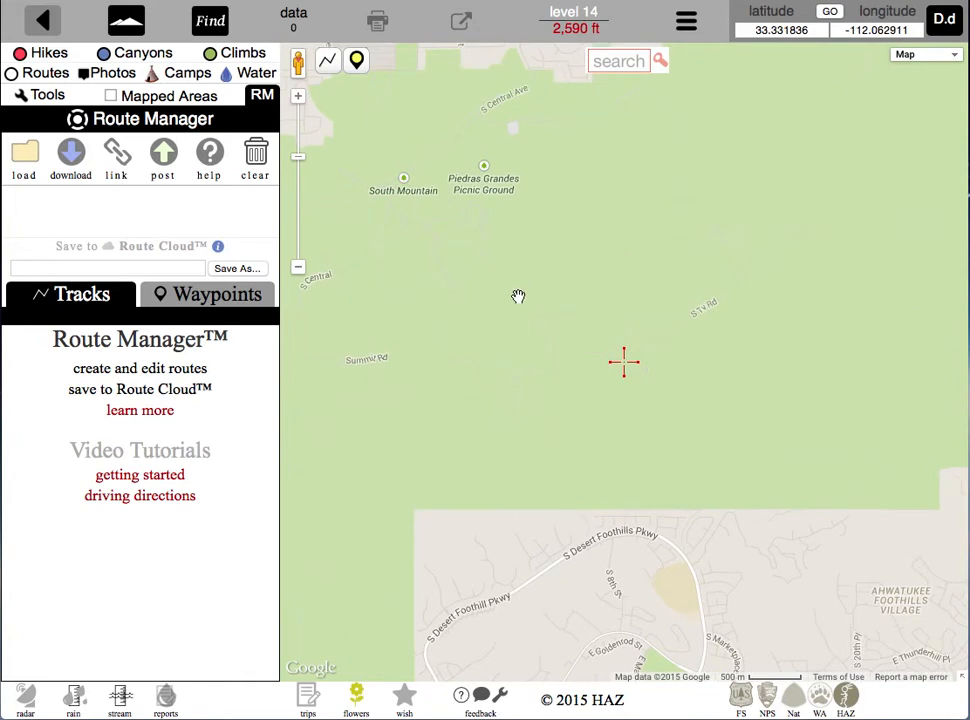
{"action": "right_click", "coordinate": [540, 245]}
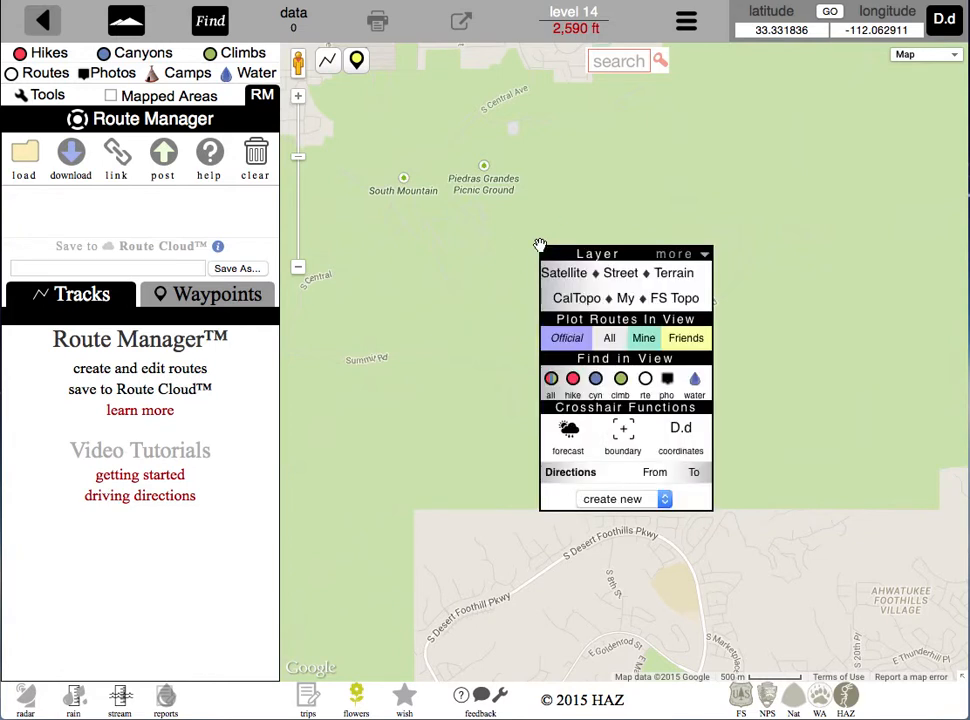
{"action": "left_click", "coordinate": [681, 275]}
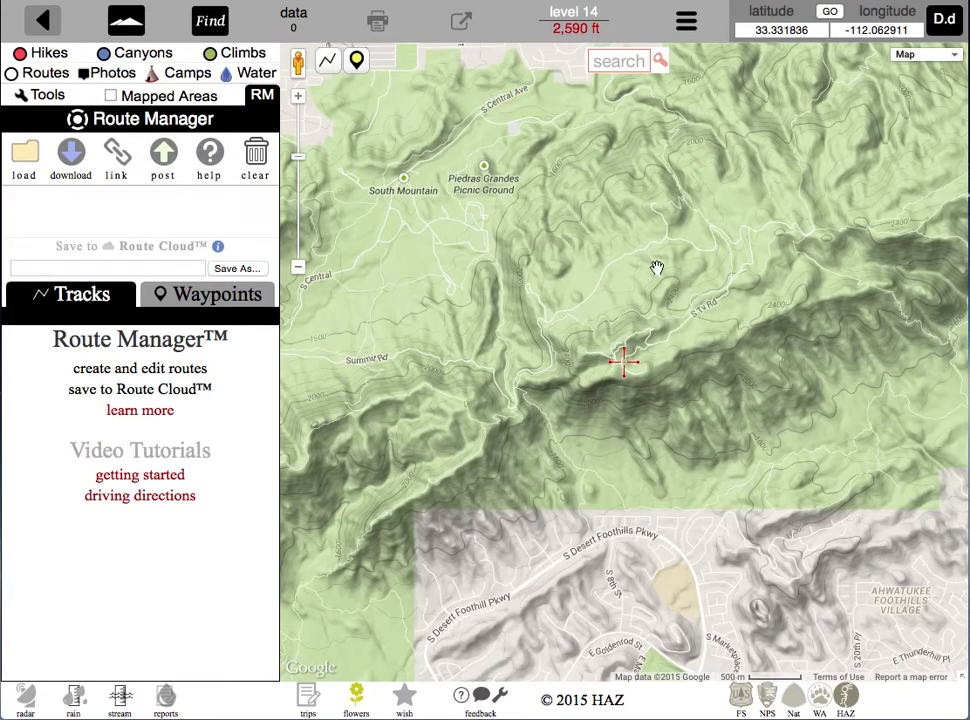
- Switch the map to the CalTopo layer and examine the contours around the summit road
{"action": "left_click", "coordinate": [656, 268]}
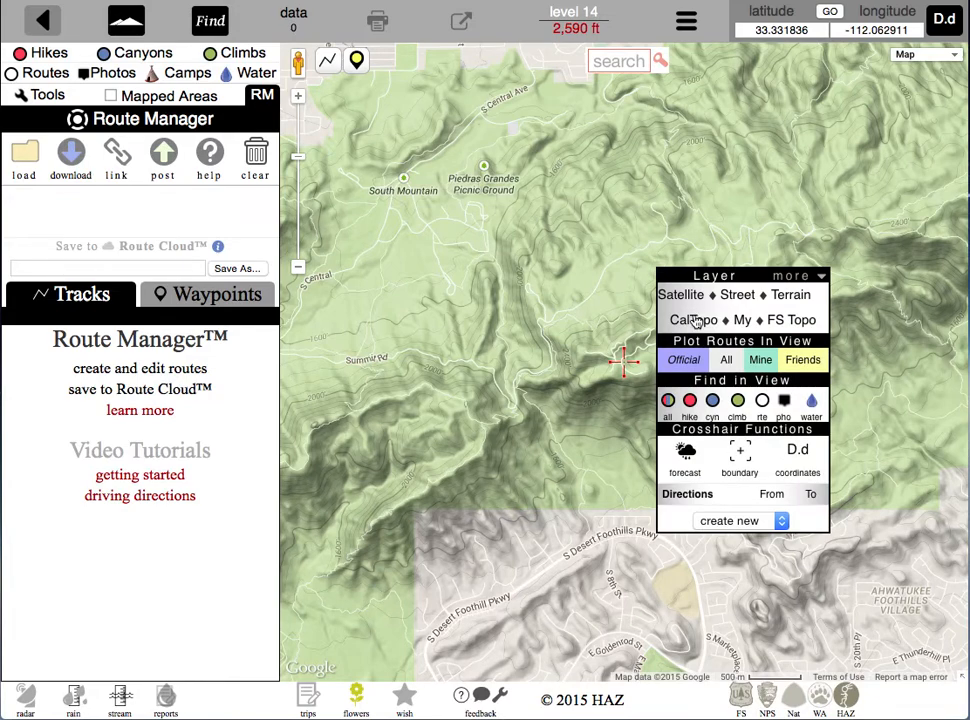
{"action": "left_click", "coordinate": [691, 319]}
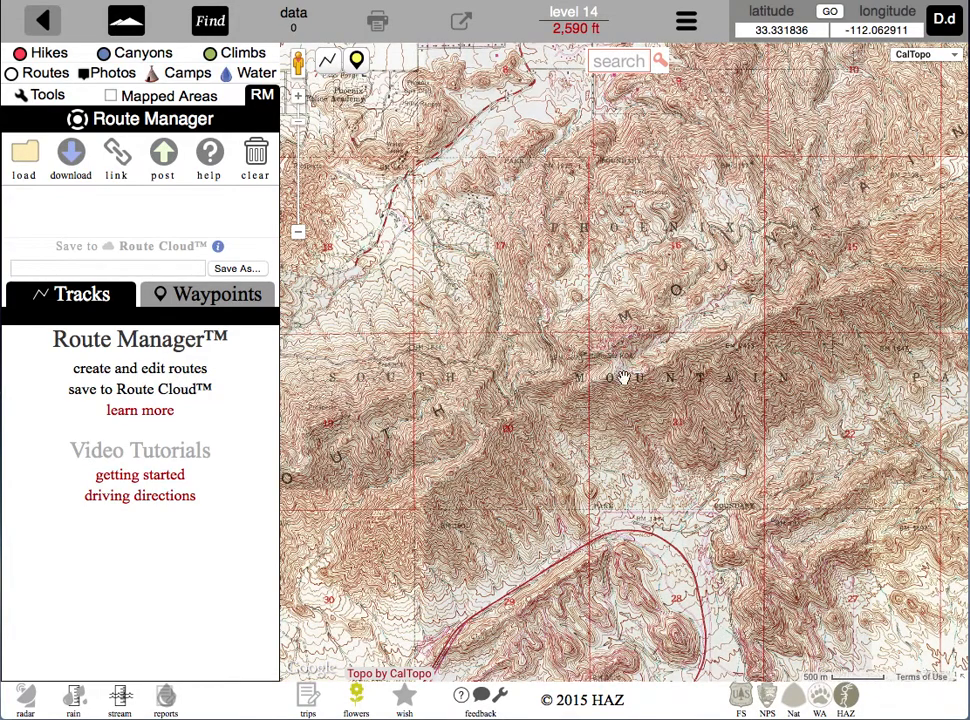
{"action": "double_click", "coordinate": [598, 382]}
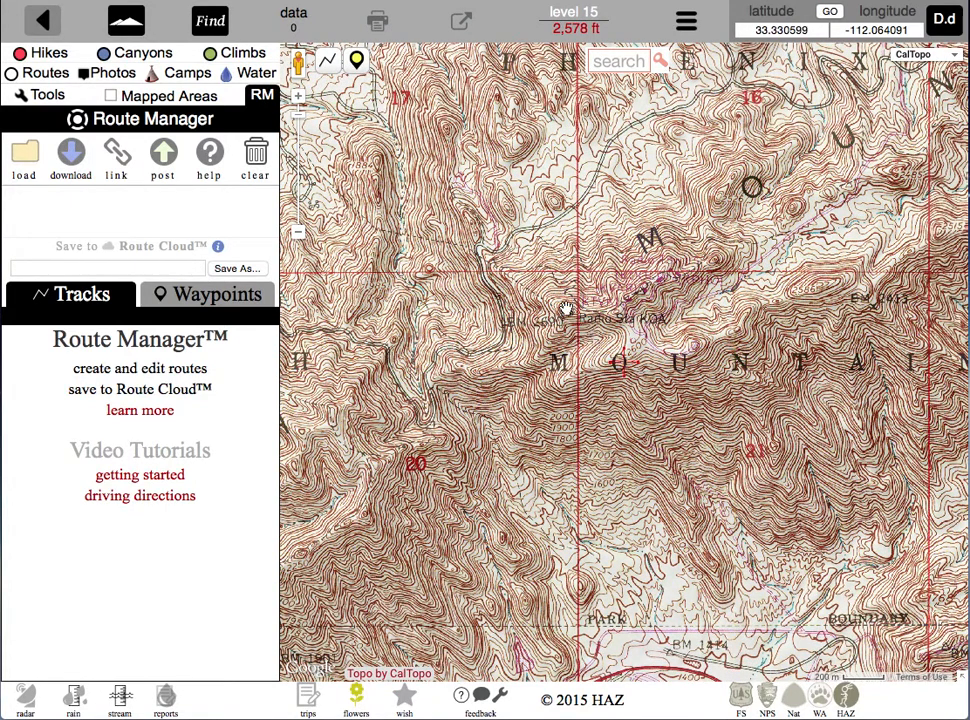
{"action": "right_click", "coordinate": [566, 311]}
{"action": "left_click", "coordinate": [503, 272]}
{"action": "left_click_drag", "start_coordinate": [503, 271], "coordinate": [706, 274]}
{"action": "left_click_drag", "start_coordinate": [624, 320], "coordinate": [590, 293]}
{"action": "double_click", "coordinate": [598, 309]}
- Switch to the Satellite layer and centre the map on the Summit Rd pullout beside the Telegraph Pass Trail
{"action": "right_click", "coordinate": [590, 293]}
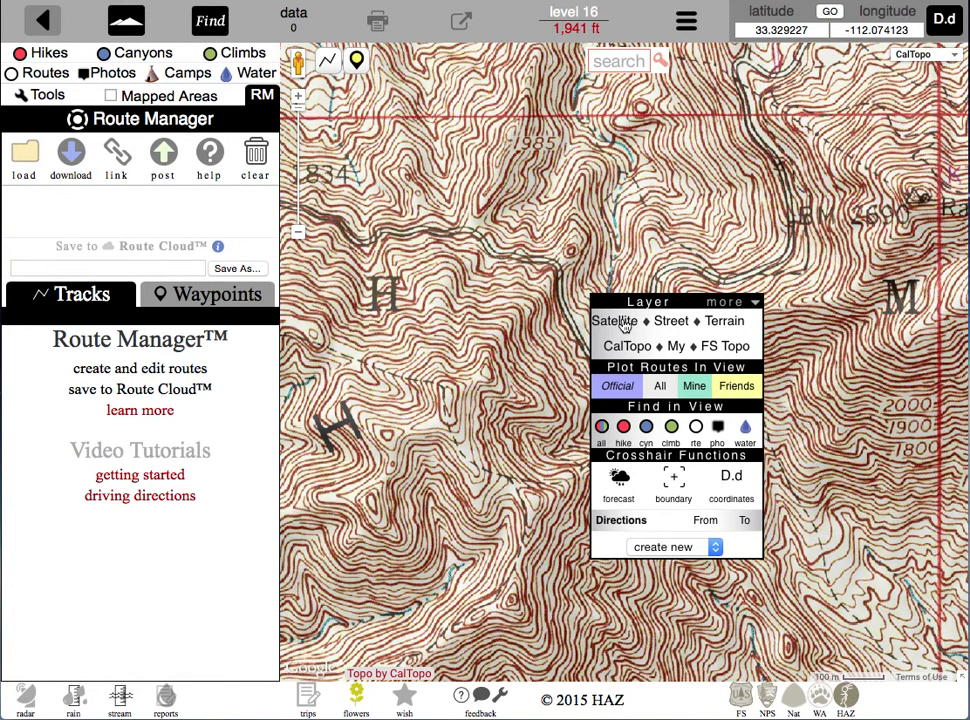
{"action": "left_click", "coordinate": [622, 322]}
{"action": "scroll", "coordinate": [617, 393], "scroll_direction": "up", "scroll_amount": 1}
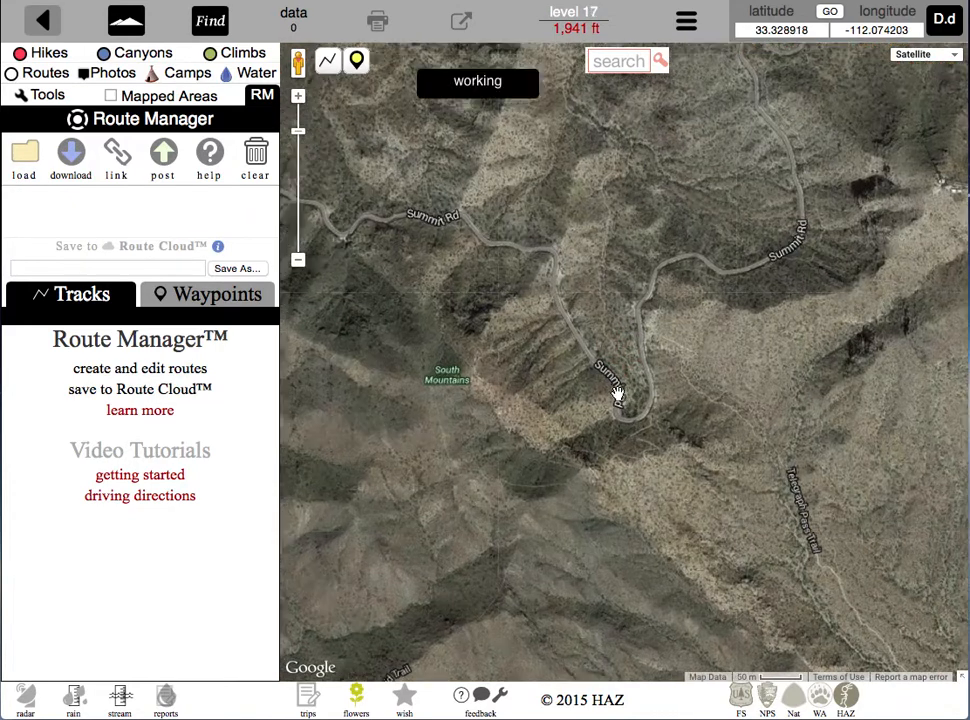
{"action": "scroll", "coordinate": [615, 391], "scroll_direction": "up", "scroll_amount": 1}
{"action": "scroll", "coordinate": [615, 391], "scroll_direction": "up", "scroll_amount": 1}
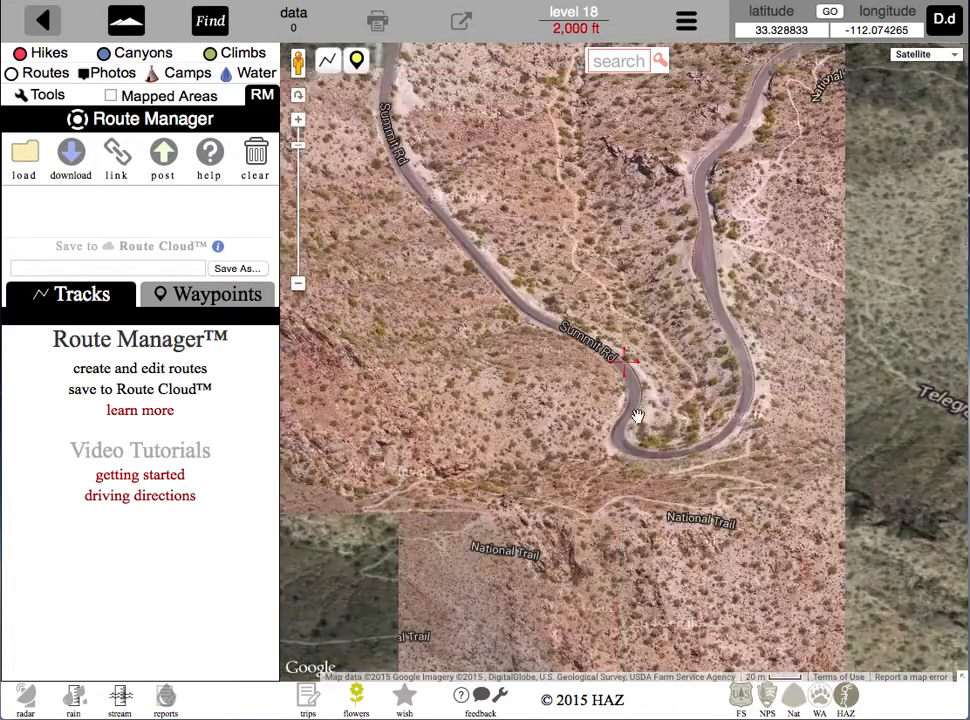
{"action": "left_click_drag", "start_coordinate": [743, 385], "coordinate": [615, 491]}
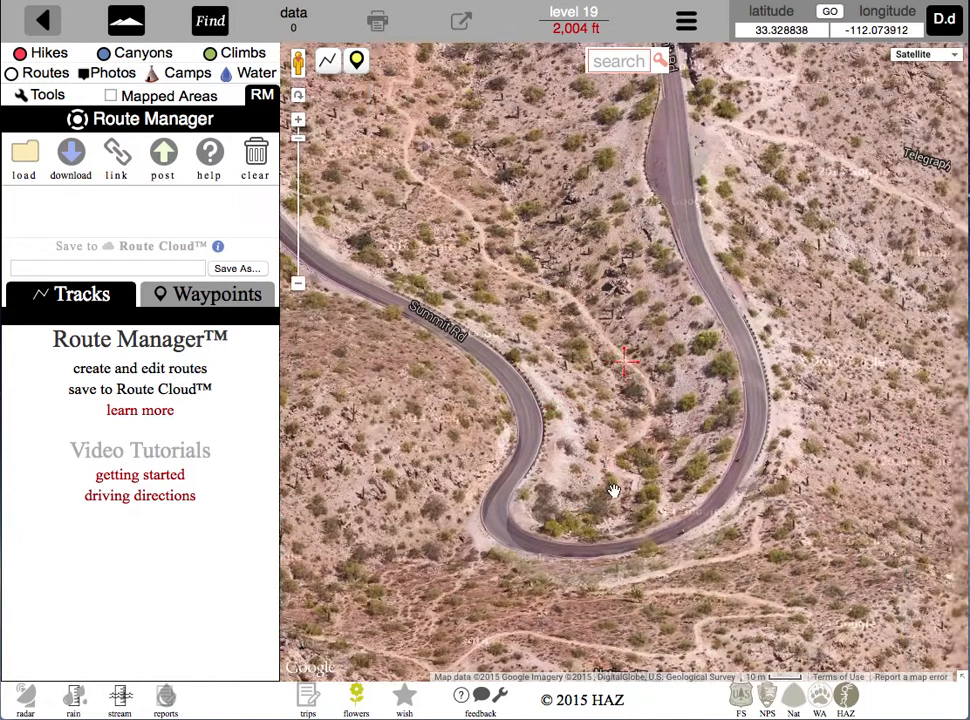
{"action": "left_click_drag", "start_coordinate": [675, 286], "coordinate": [666, 380]}
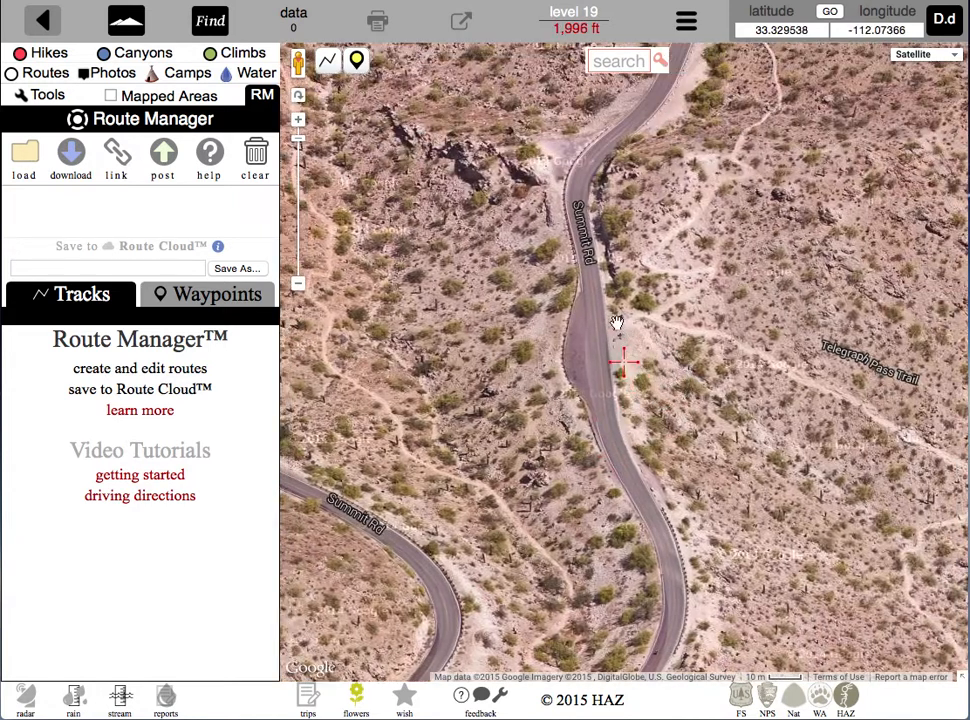
{"action": "left_click_drag", "start_coordinate": [607, 327], "coordinate": [657, 322]}
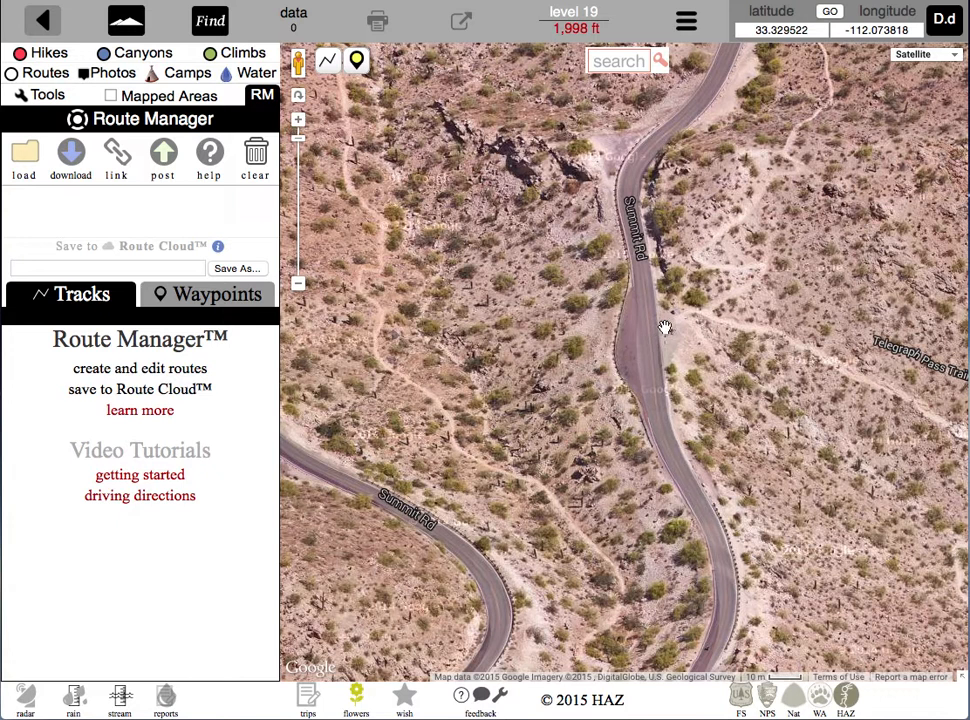
{"action": "left_click", "coordinate": [679, 317]}
{"action": "left_click_drag", "start_coordinate": [679, 317], "coordinate": [676, 341]}
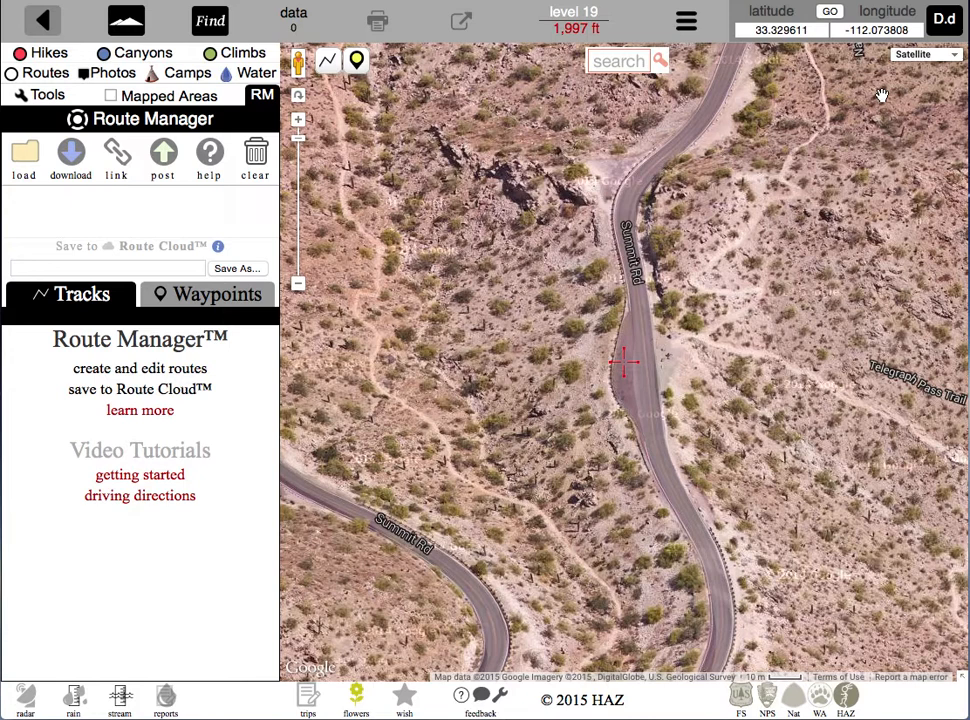
- Compare the satellite view with and without 45° imagery, leaving the 45° option off
{"action": "left_click", "coordinate": [925, 54]}
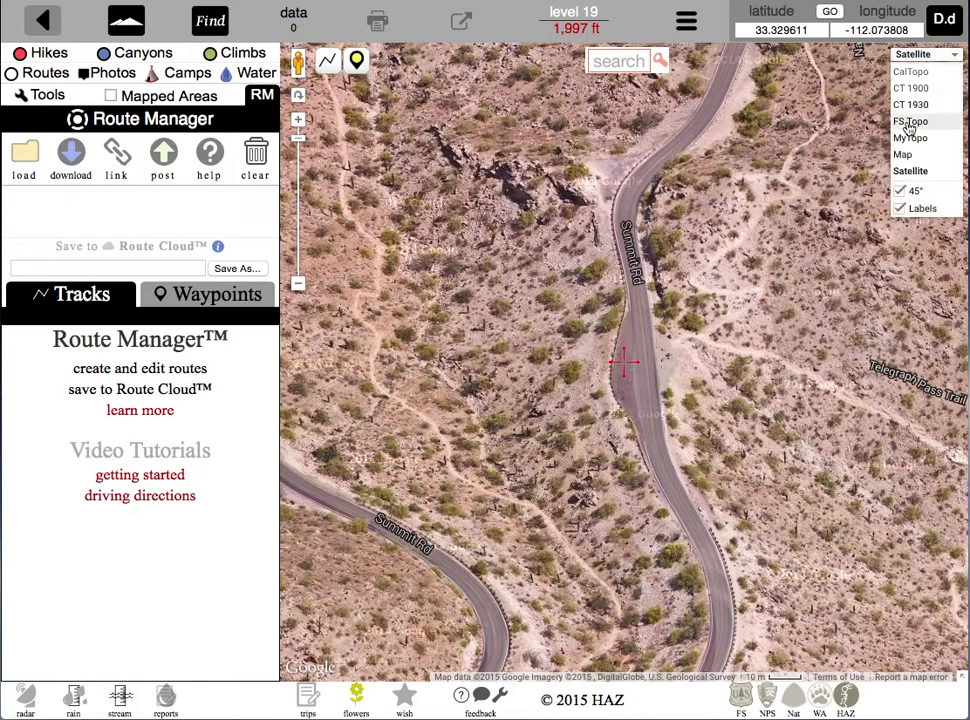
{"action": "left_click", "coordinate": [901, 193]}
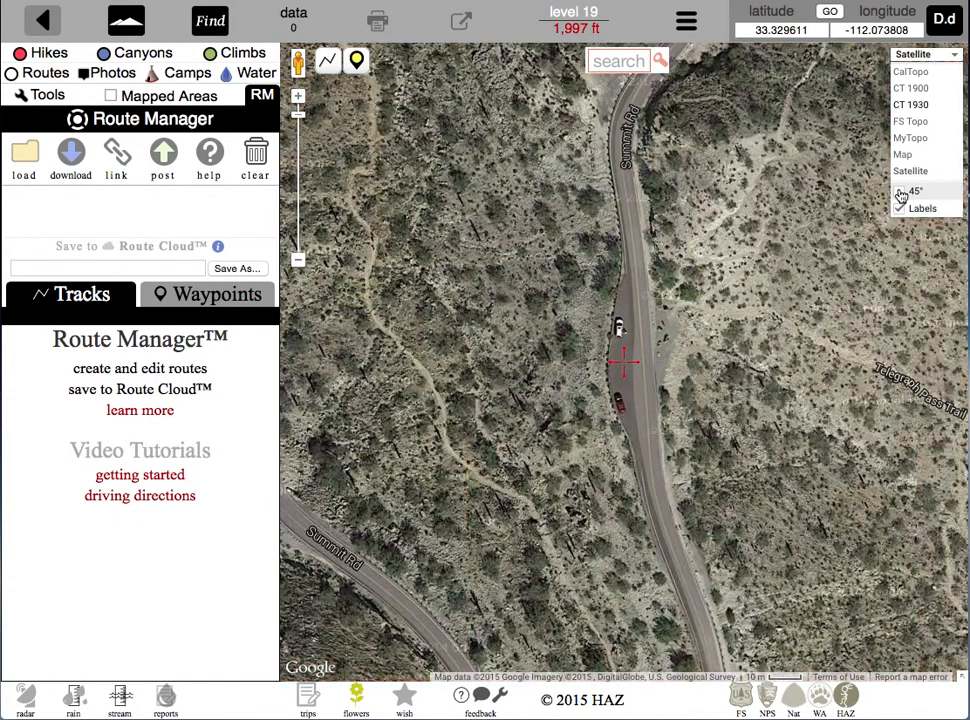
{"action": "left_click", "coordinate": [901, 193]}
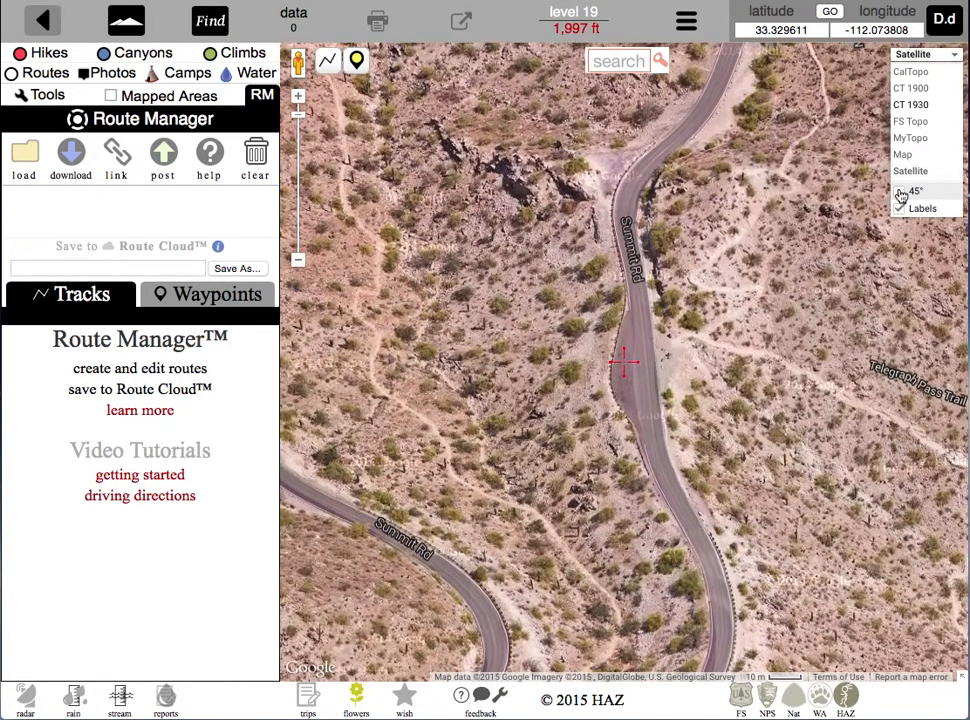
{"action": "left_click", "coordinate": [901, 193]}
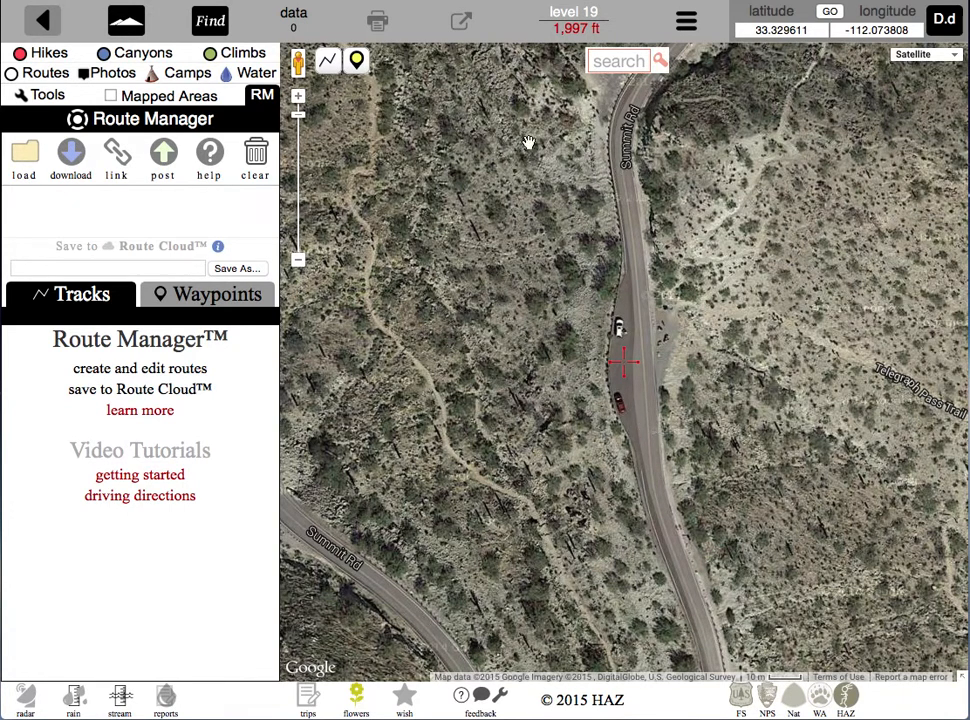
- Add a waypoint named "park here" at the roadside pullout and change its symbol to the parking sign
{"action": "left_click", "coordinate": [358, 62]}
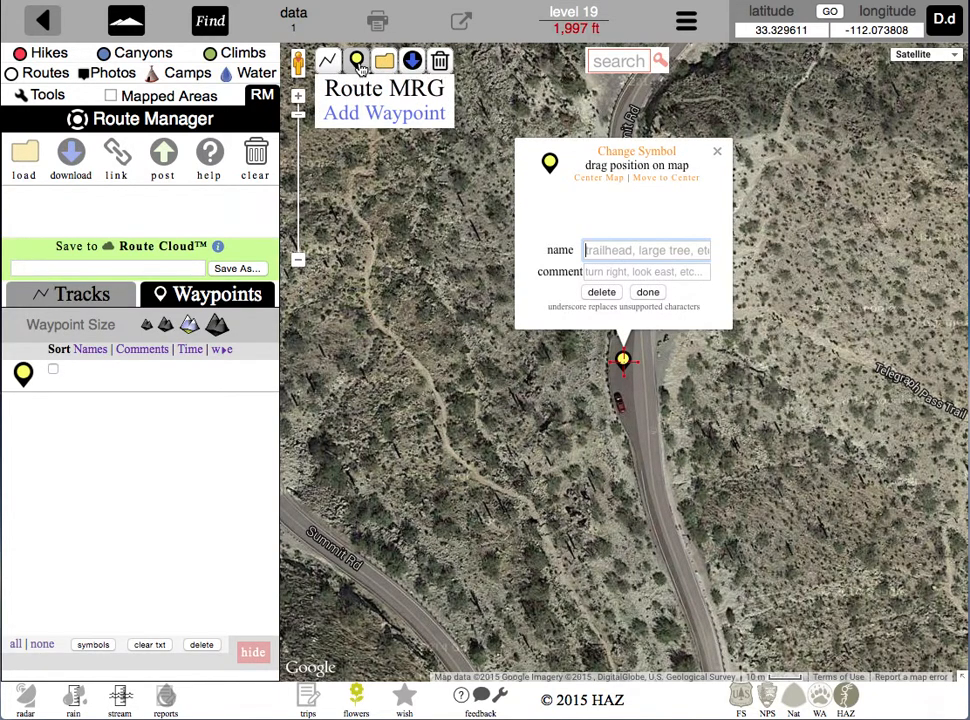
{"action": "type", "text": "par"}
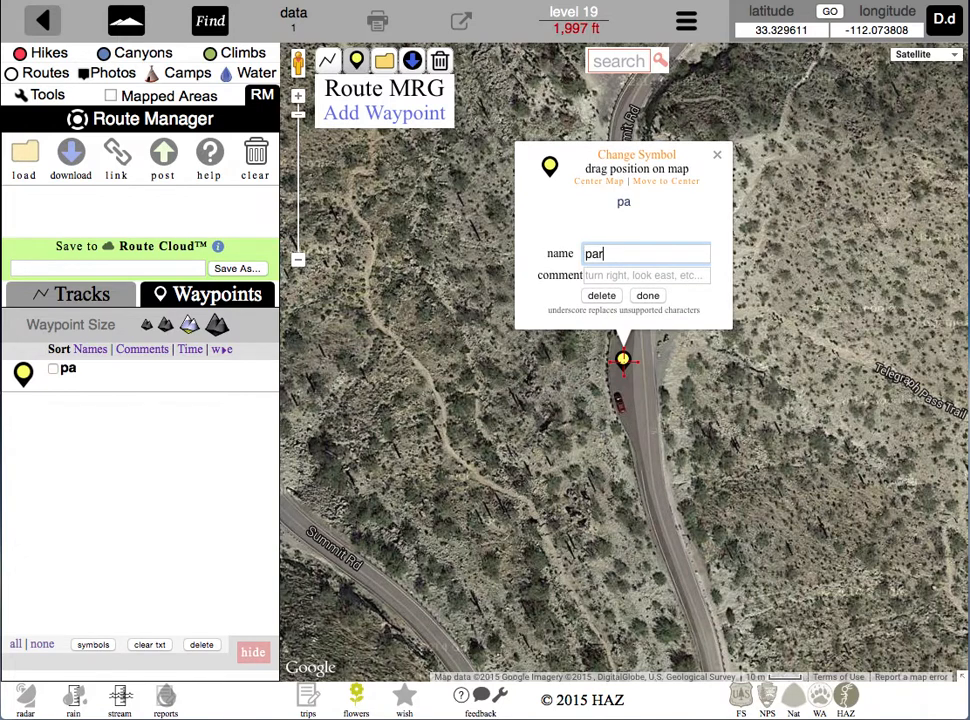
{"action": "type", "text": "k here"}
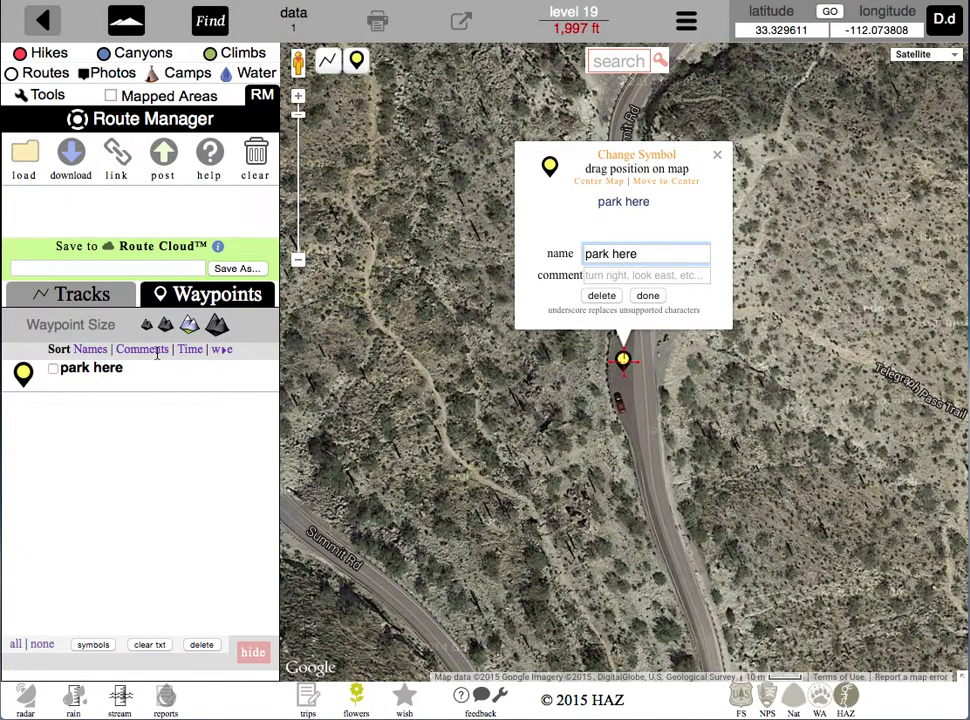
{"action": "left_click", "coordinate": [668, 155]}
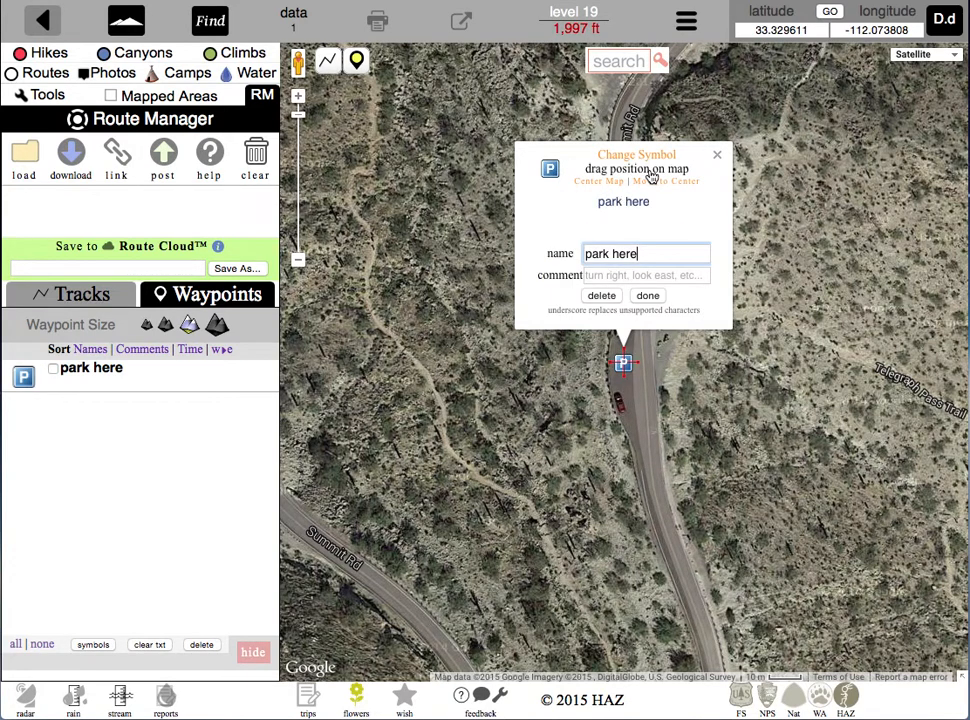
{"action": "left_click", "coordinate": [717, 155]}
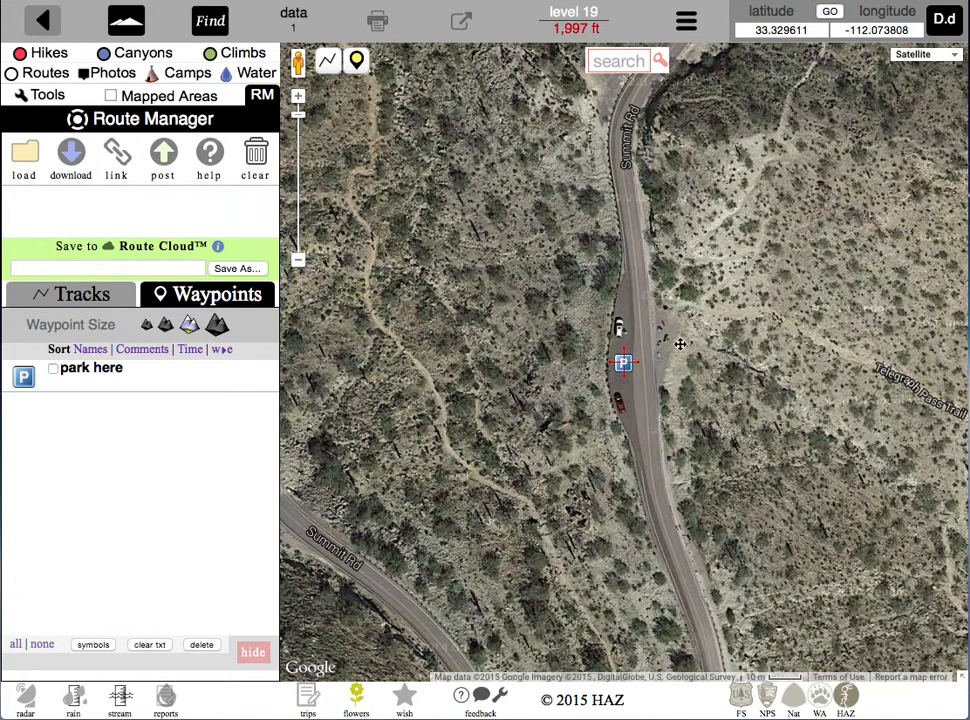
- Start a new track and place its first point in the roadside pullout, just above the parking waypoint
{"action": "scroll", "coordinate": [673, 349], "scroll_direction": "up", "scroll_amount": 1}
{"action": "left_click_drag", "start_coordinate": [673, 349], "coordinate": [571, 378]}
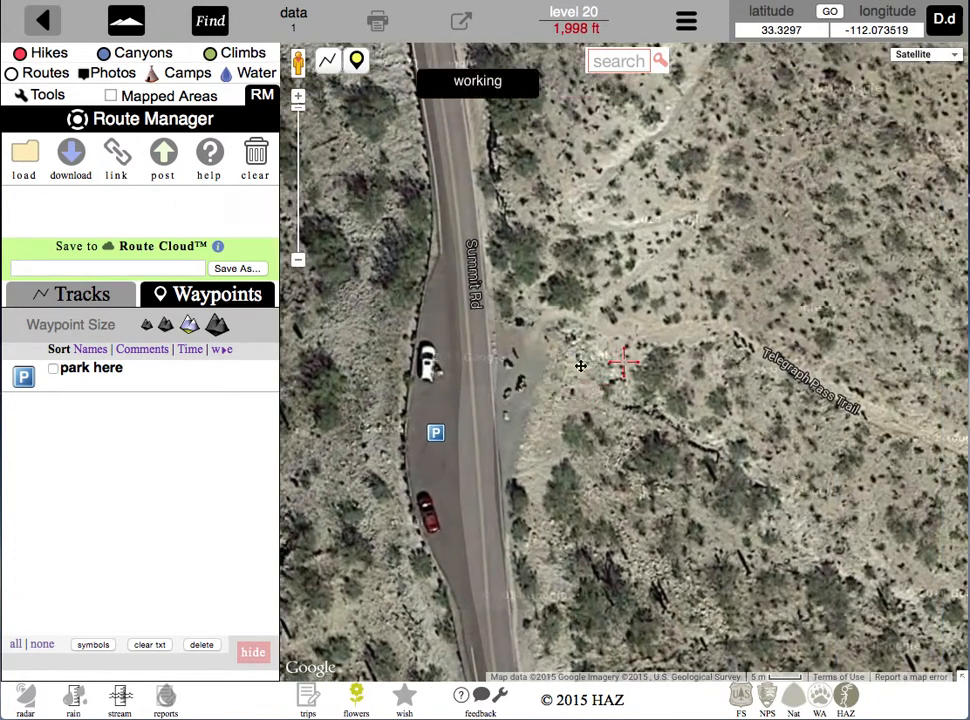
{"action": "left_click_drag", "start_coordinate": [688, 238], "coordinate": [645, 302]}
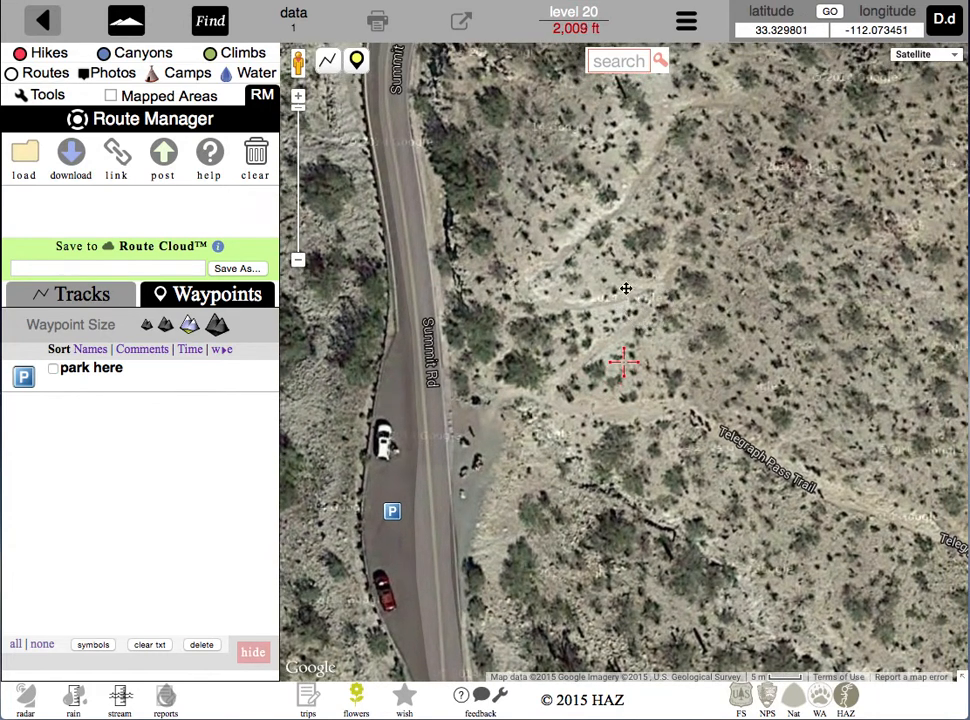
{"action": "left_click", "coordinate": [326, 60]}
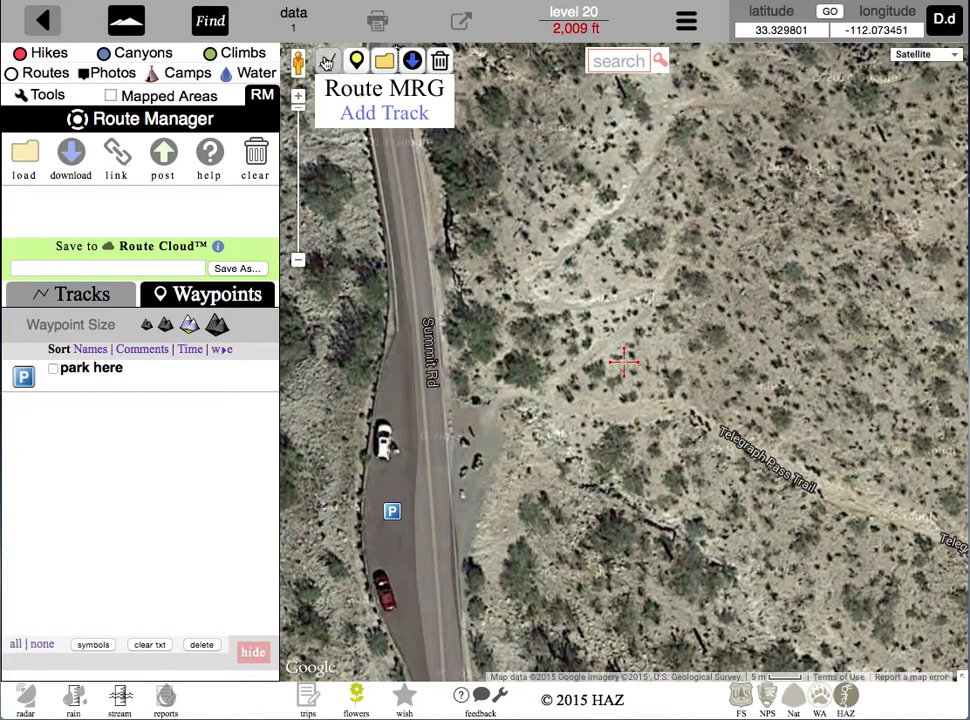
{"action": "left_click", "coordinate": [327, 62]}
{"action": "left_click", "coordinate": [328, 64]}
{"action": "left_click", "coordinate": [331, 68]}
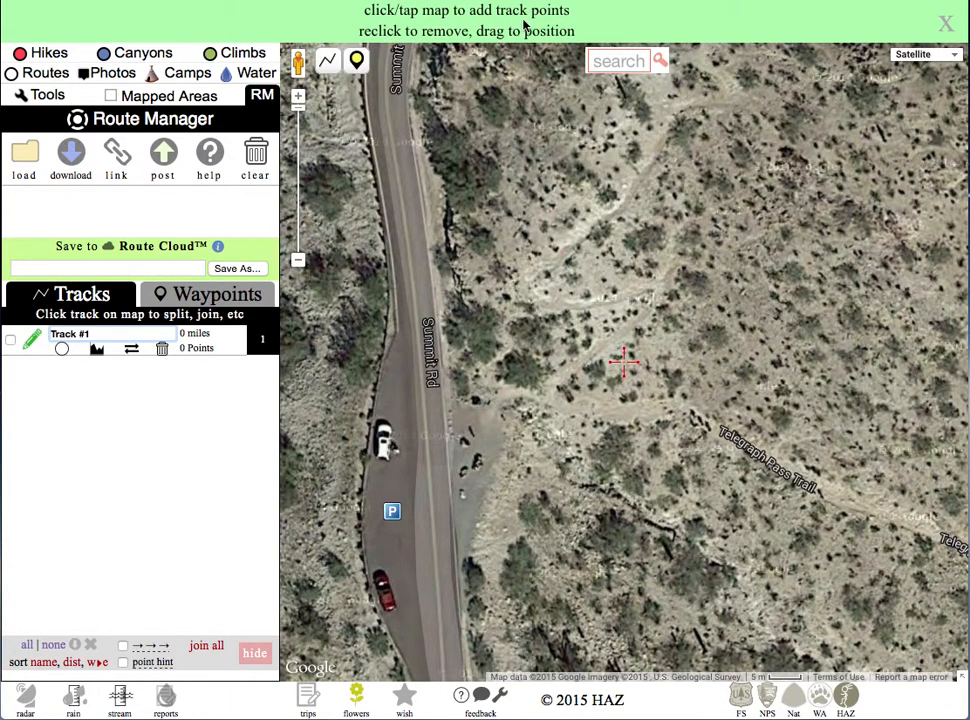
{"action": "left_click", "coordinate": [393, 491]}
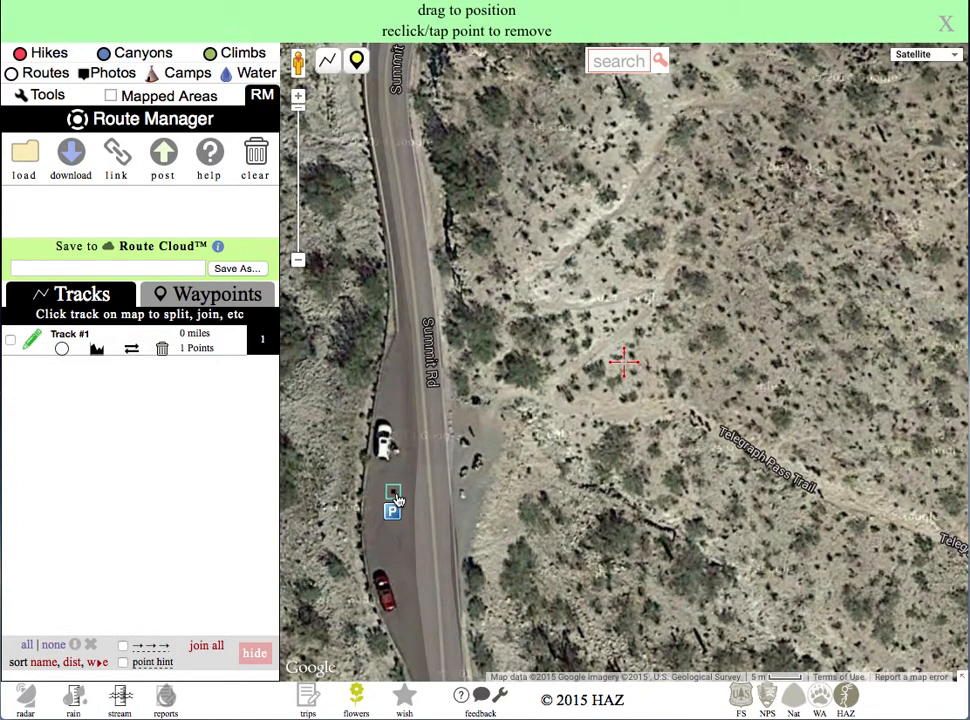
{"action": "left_click", "coordinate": [397, 497]}
{"action": "mouse_move", "coordinate": [400, 497]}
{"action": "left_mouse_down"}
{"action": "mouse_move", "coordinate": [398, 481]}
{"action": "mouse_move", "coordinate": [391, 490]}
{"action": "left_mouse_up"}
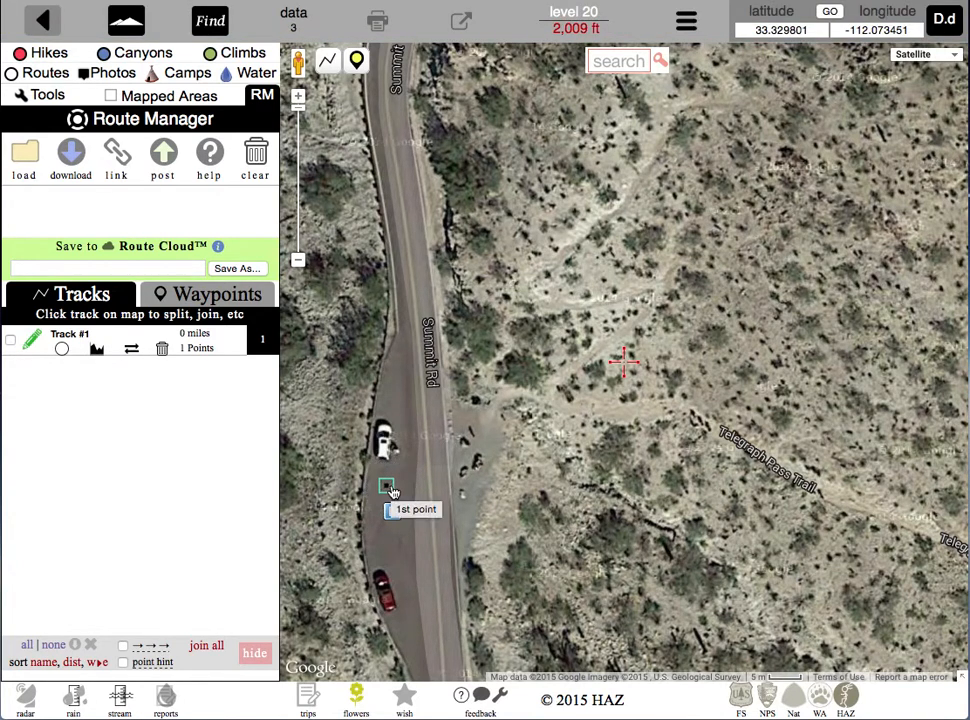
- Draw the track across Summit Rd and up the switchback northeast of the pullout, inserting an extra point on the long segment
{"action": "left_click", "coordinate": [416, 467]}
{"action": "left_click", "coordinate": [441, 453]}
{"action": "left_click", "coordinate": [494, 424]}
{"action": "left_click", "coordinate": [552, 381]}
{"action": "double_click", "coordinate": [656, 295]}
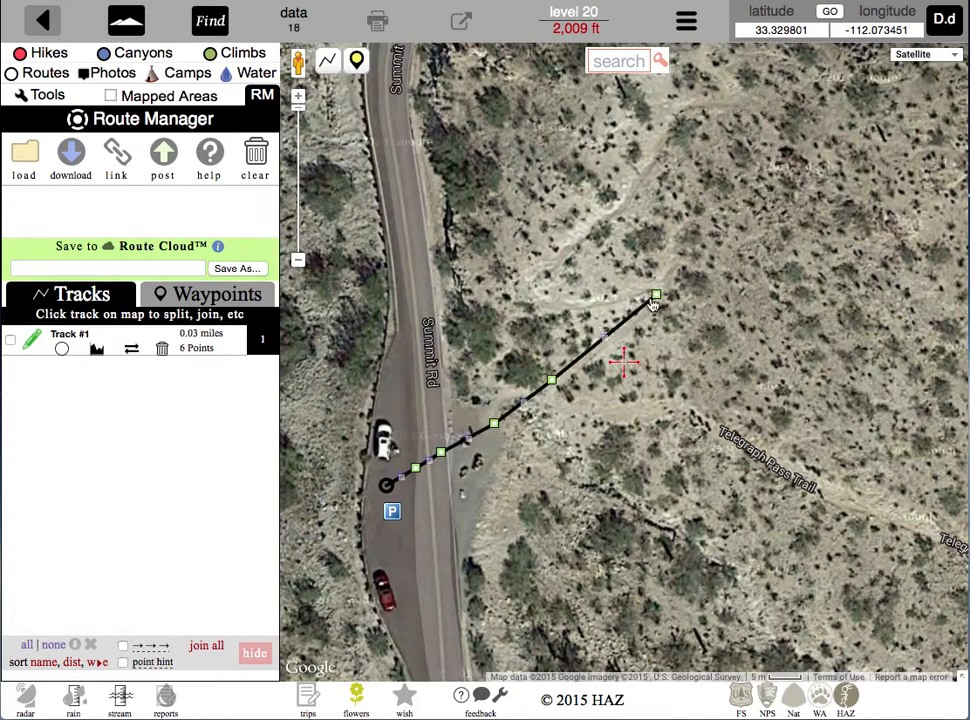
{"action": "left_click", "coordinate": [590, 301]}
{"action": "left_click", "coordinate": [551, 297]}
{"action": "left_click", "coordinate": [556, 256]}
{"action": "left_click", "coordinate": [612, 214]}
{"action": "left_click", "coordinate": [650, 166]}
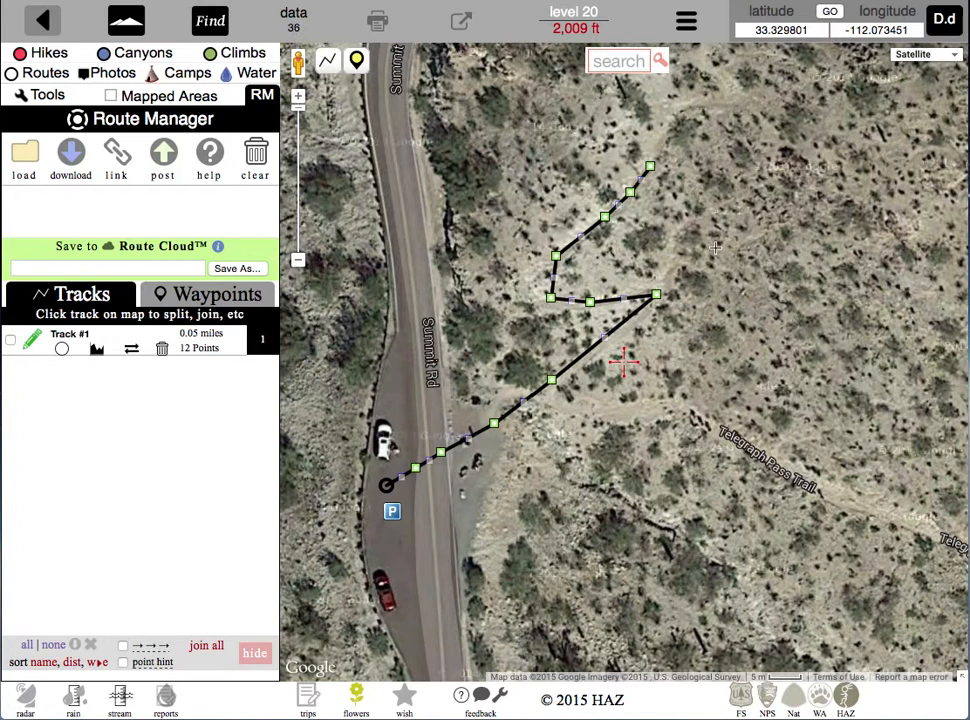
{"action": "left_click", "coordinate": [606, 338]}
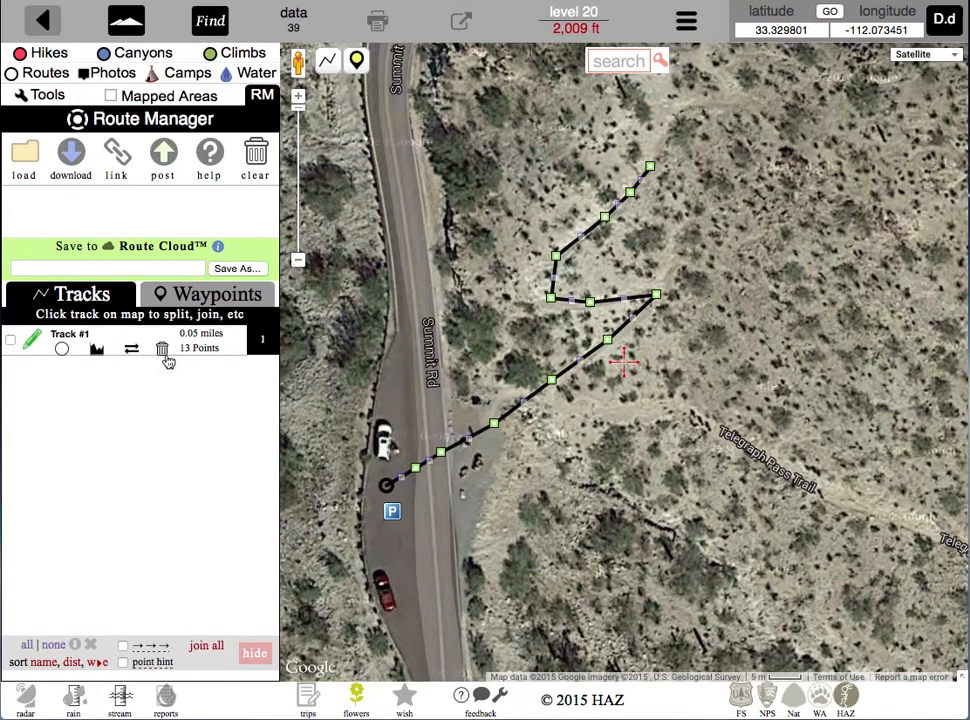
- Name the route and its track "My First SoMo Hike" and save the route to the Route Cloud
{"action": "left_click", "coordinate": [129, 270]}
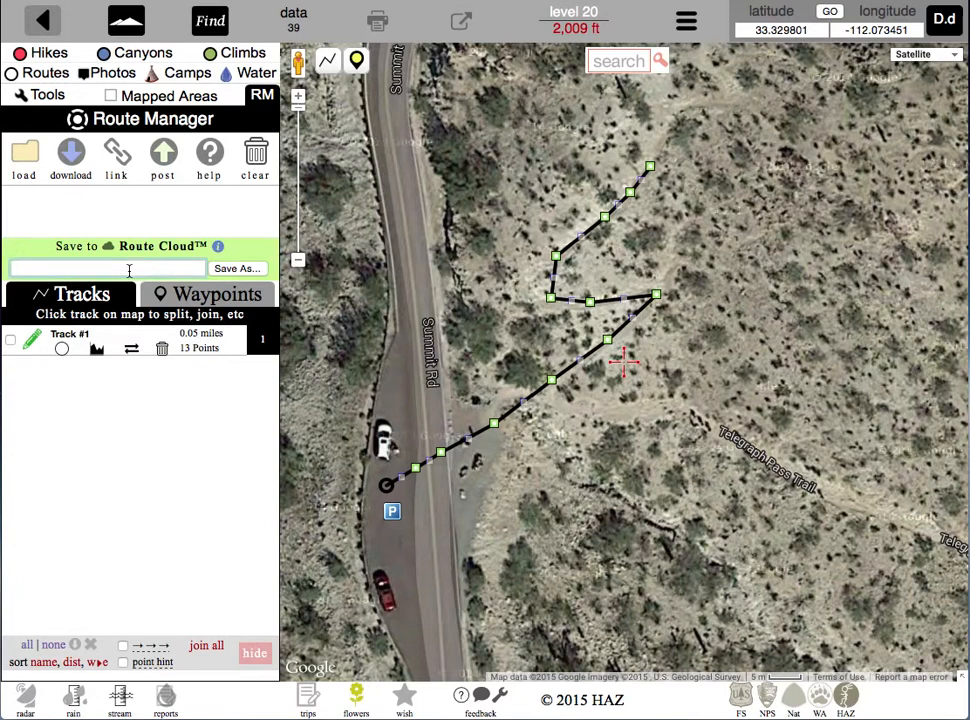
{"action": "type", "text": "My First Somo Hike"}
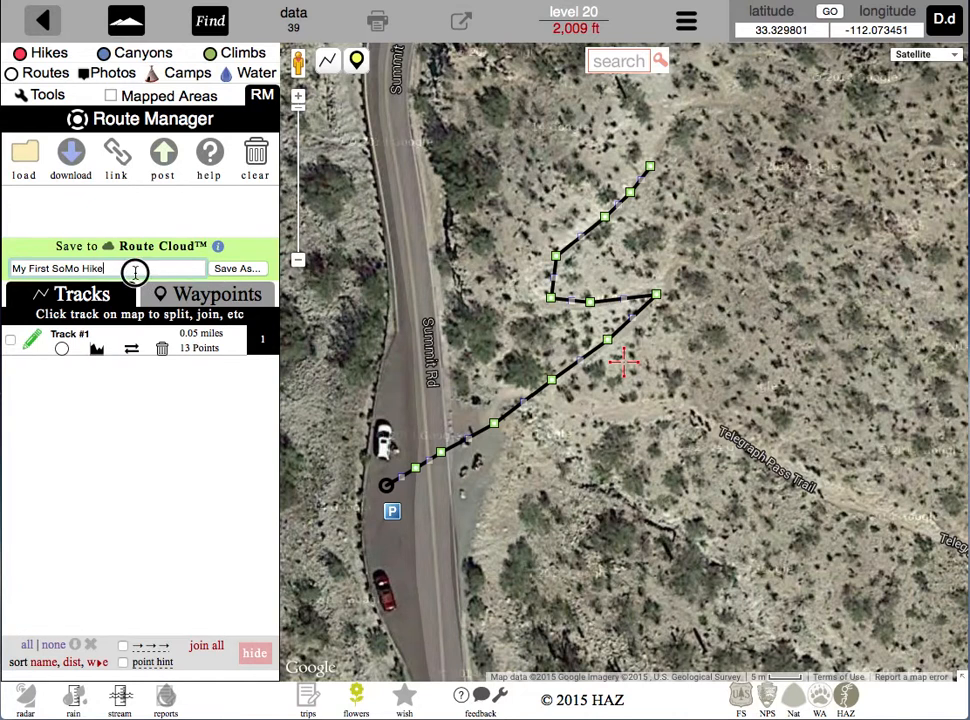
{"action": "left_click_drag", "start_coordinate": [135, 272], "coordinate": [11, 267]}
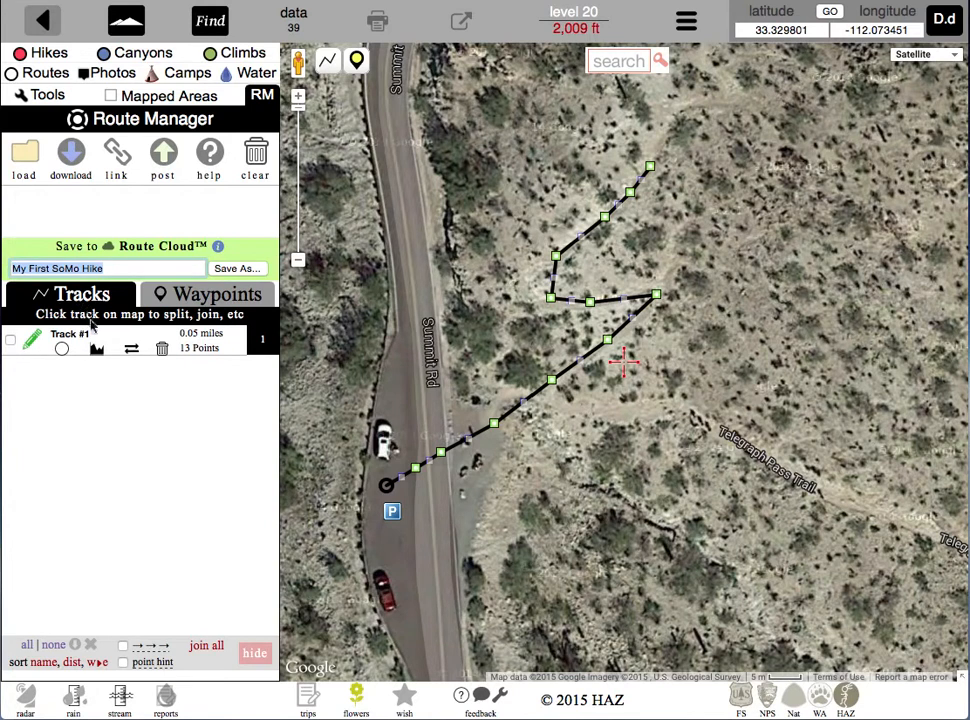
{"action": "left_click_drag", "start_coordinate": [100, 334], "coordinate": [48, 324]}
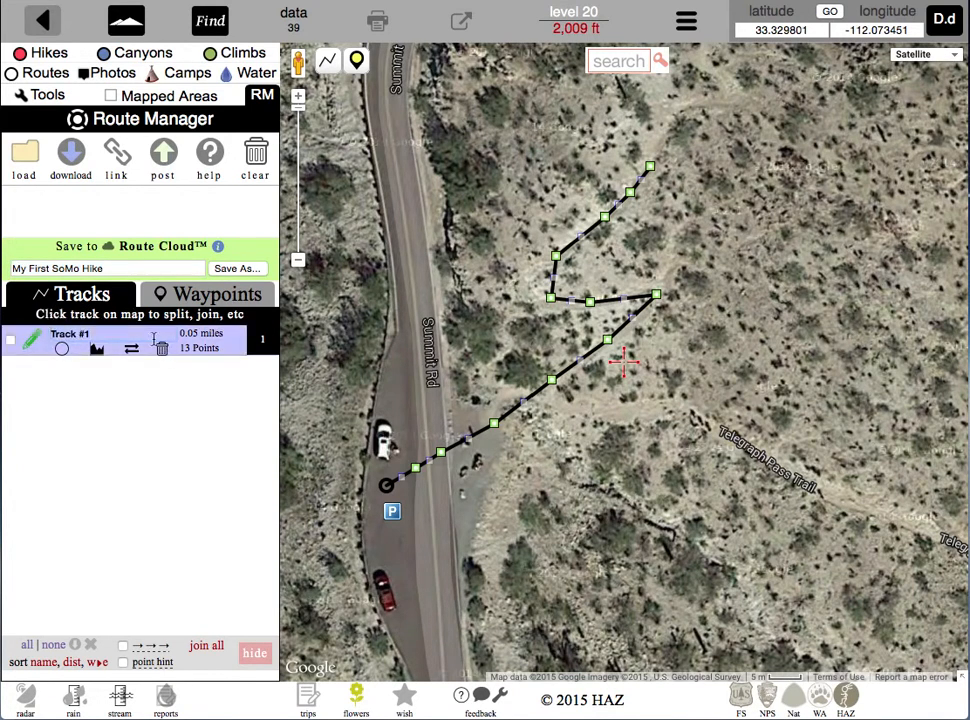
{"action": "left_click", "coordinate": [54, 334]}
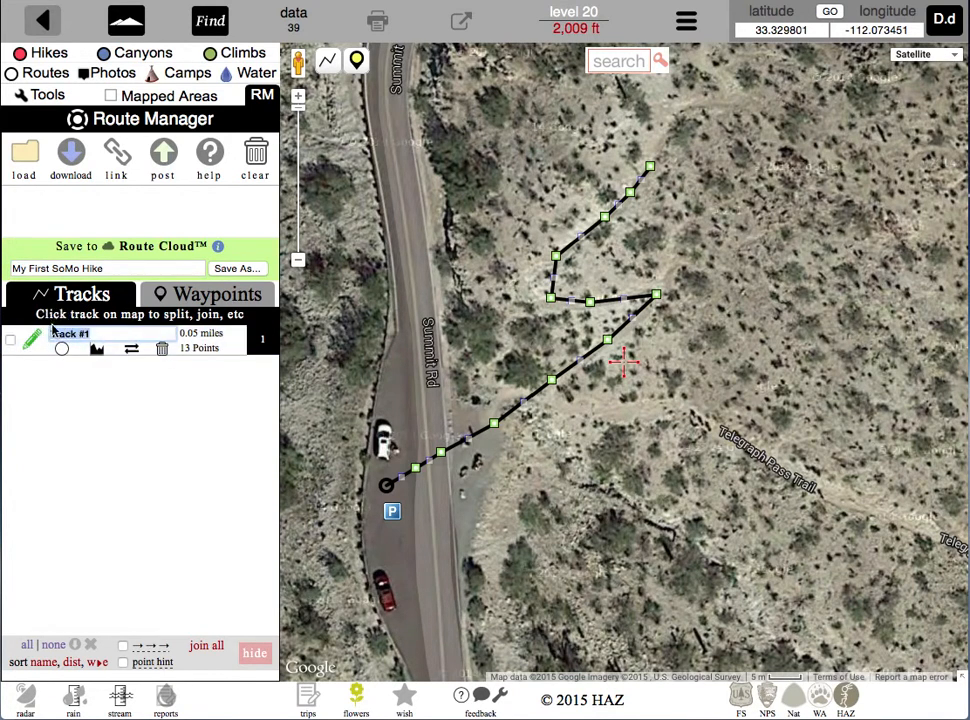
{"action": "left_click", "coordinate": [115, 338]}
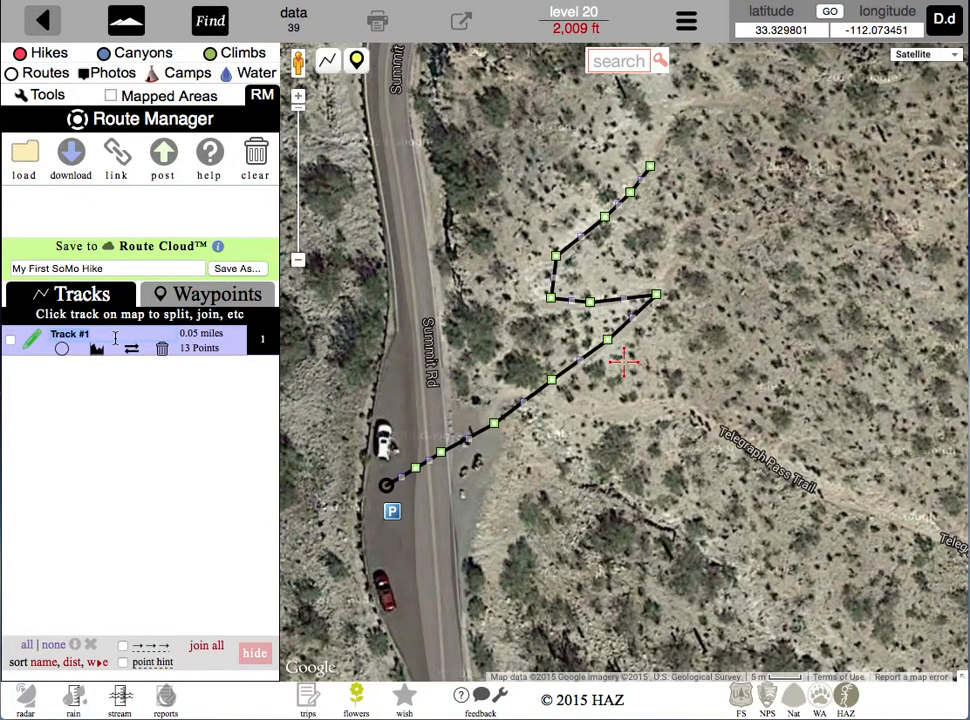
{"action": "type", "text": "My First SoMo Hike"}
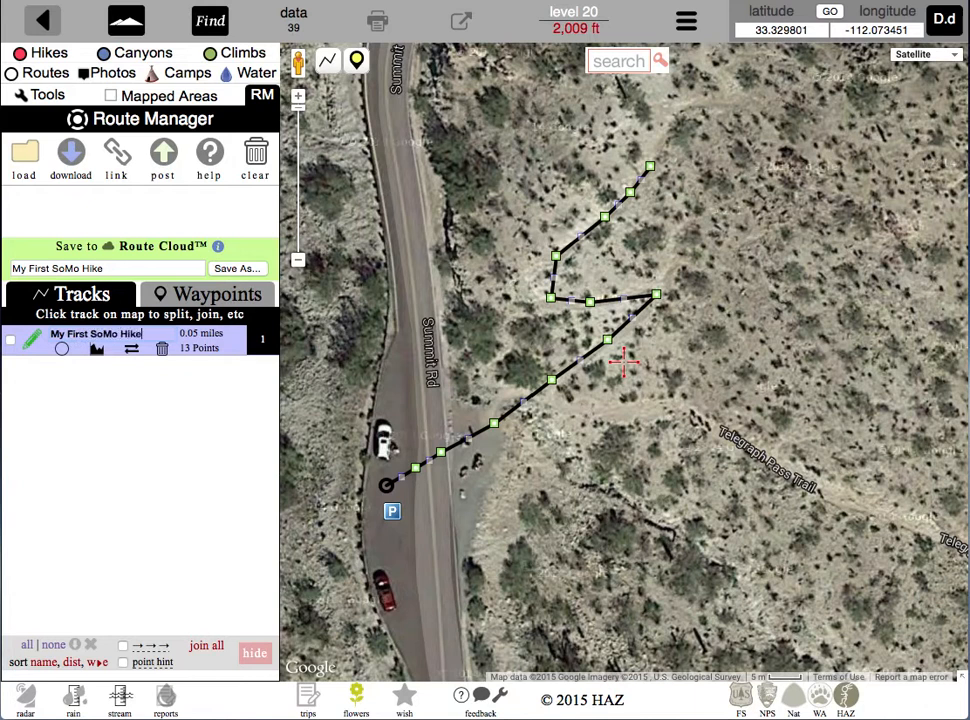
{"action": "left_click", "coordinate": [226, 273]}
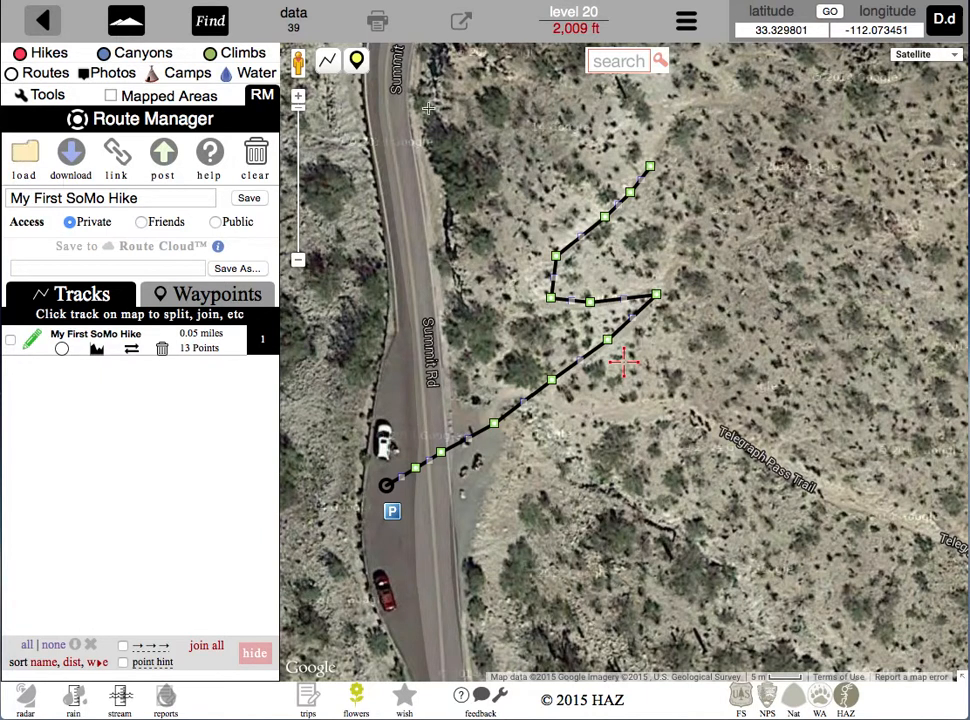
- Delete the older "My First Hike" route from the Route Cloud list
{"action": "mouse_move", "coordinate": [411, 67]}
{"action": "left_click", "coordinate": [20, 158]}
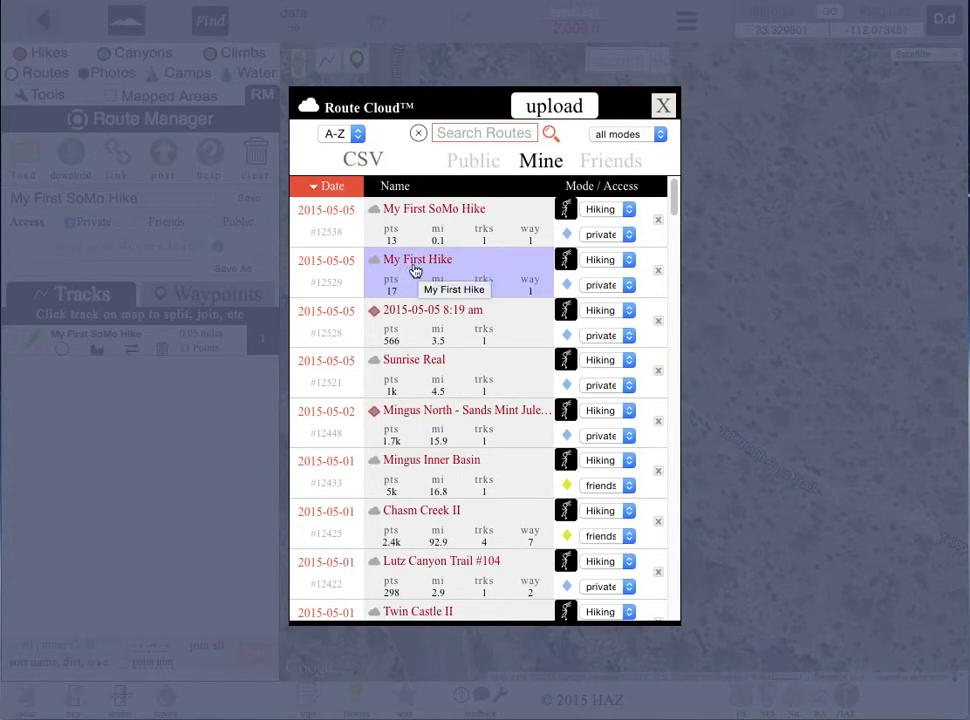
{"action": "left_click", "coordinate": [659, 270]}
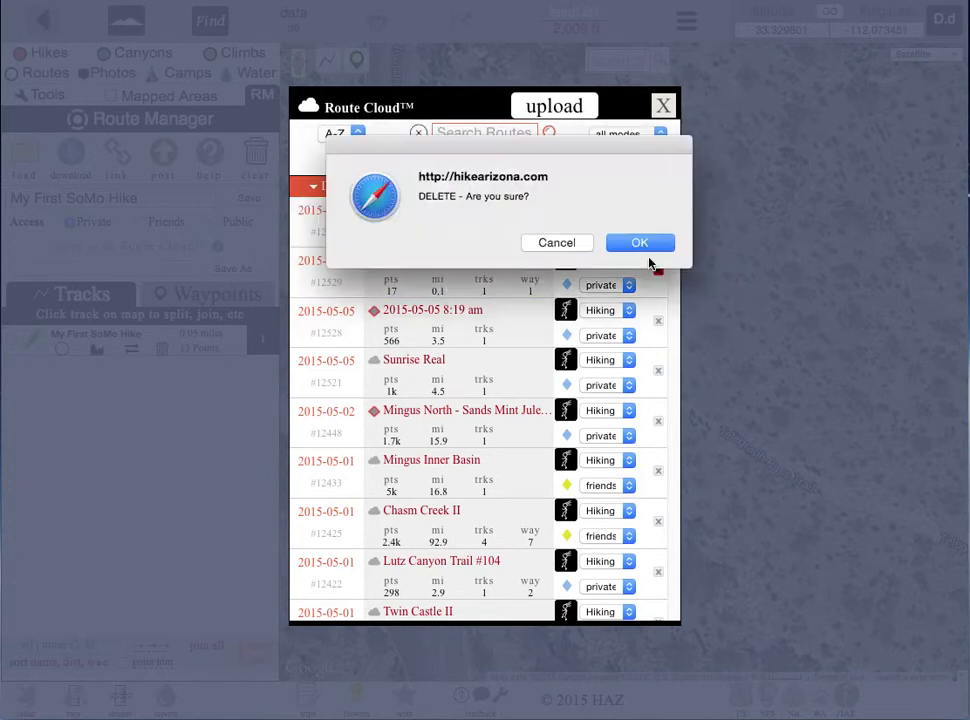
{"action": "left_click", "coordinate": [632, 245]}
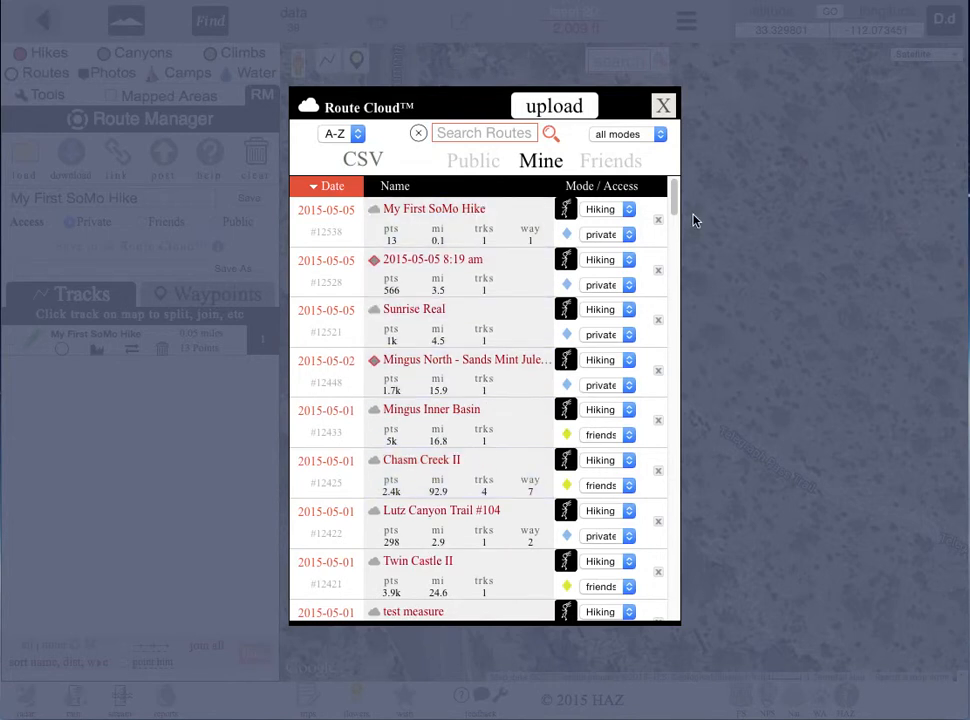
{"action": "left_click_drag", "start_coordinate": [677, 203], "coordinate": [684, 162]}
- Review the mode and access choices for My First SoMo Hike, keeping Hiking and private, and leave the Route Cloud list
{"action": "left_click", "coordinate": [608, 210]}
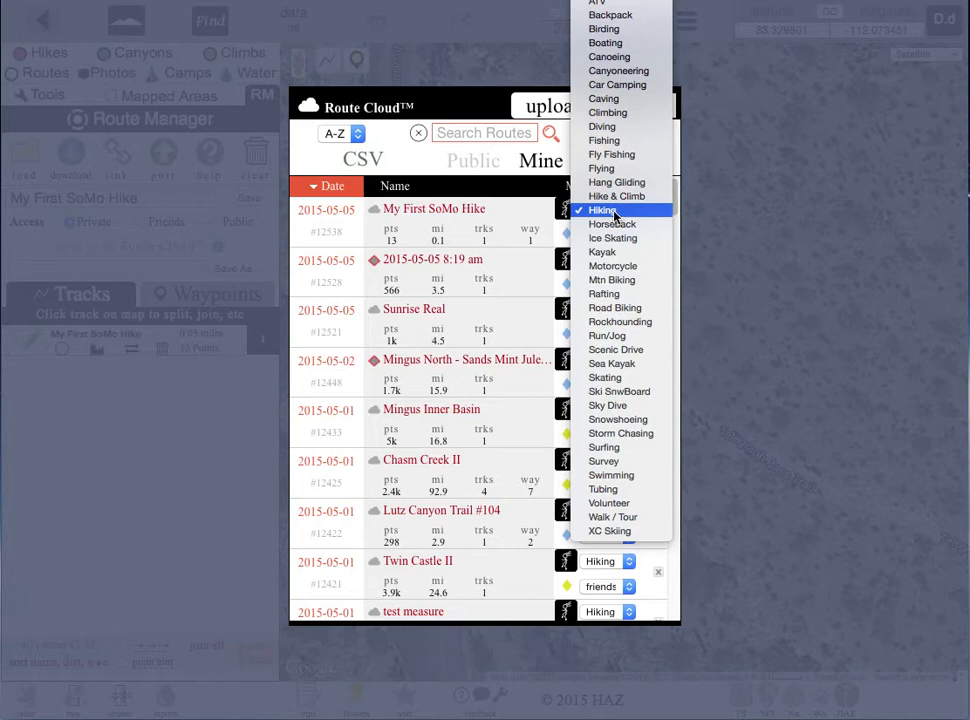
{"action": "left_click", "coordinate": [612, 212]}
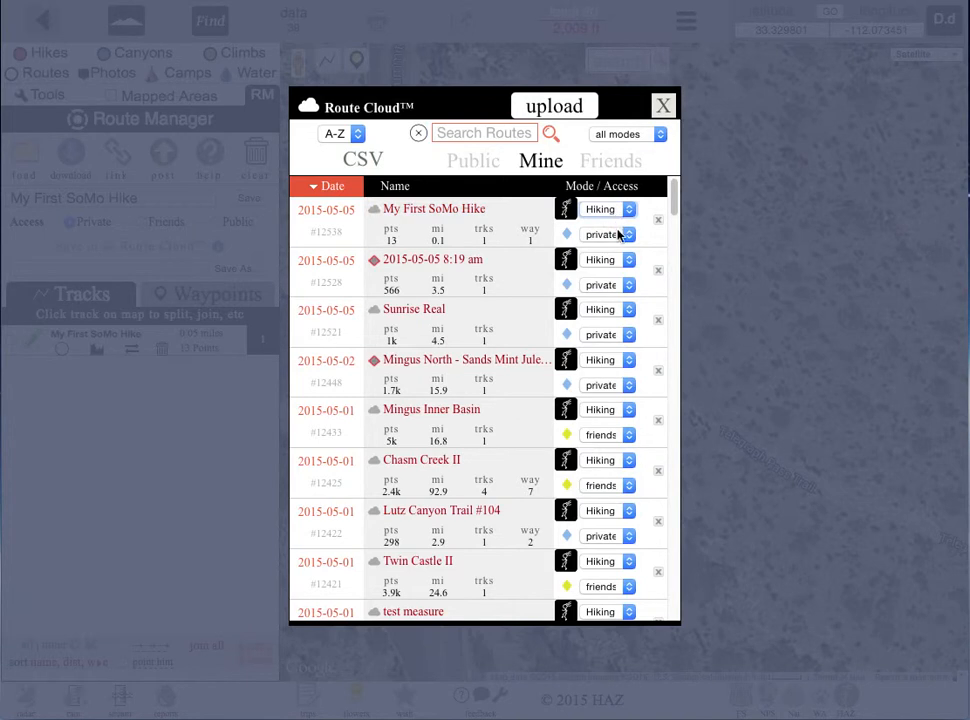
{"action": "left_click", "coordinate": [616, 235]}
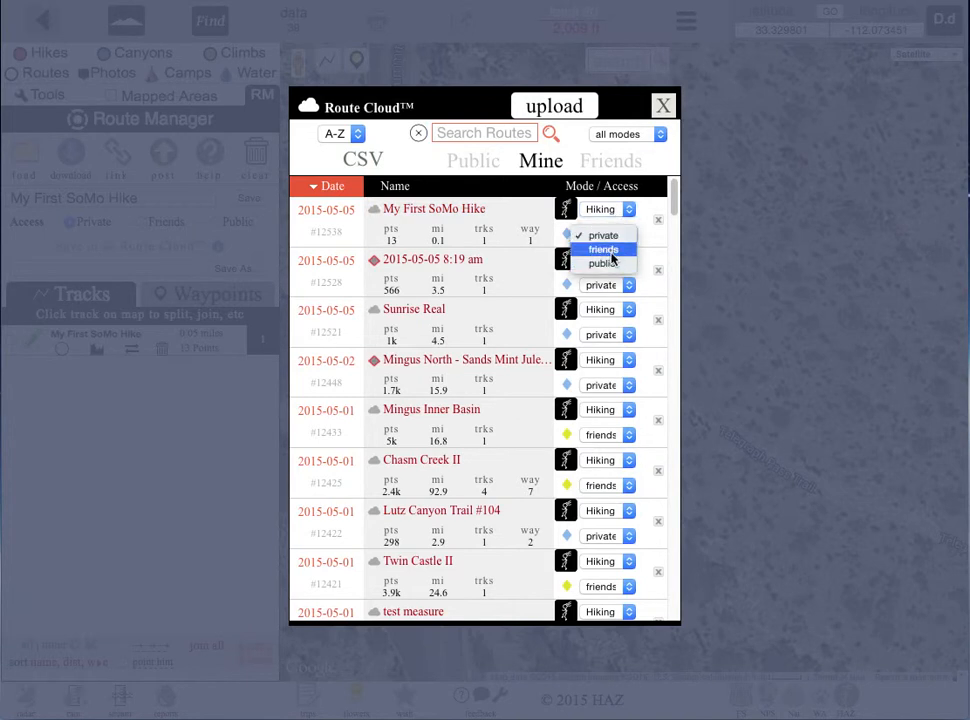
{"action": "left_click", "coordinate": [650, 238]}
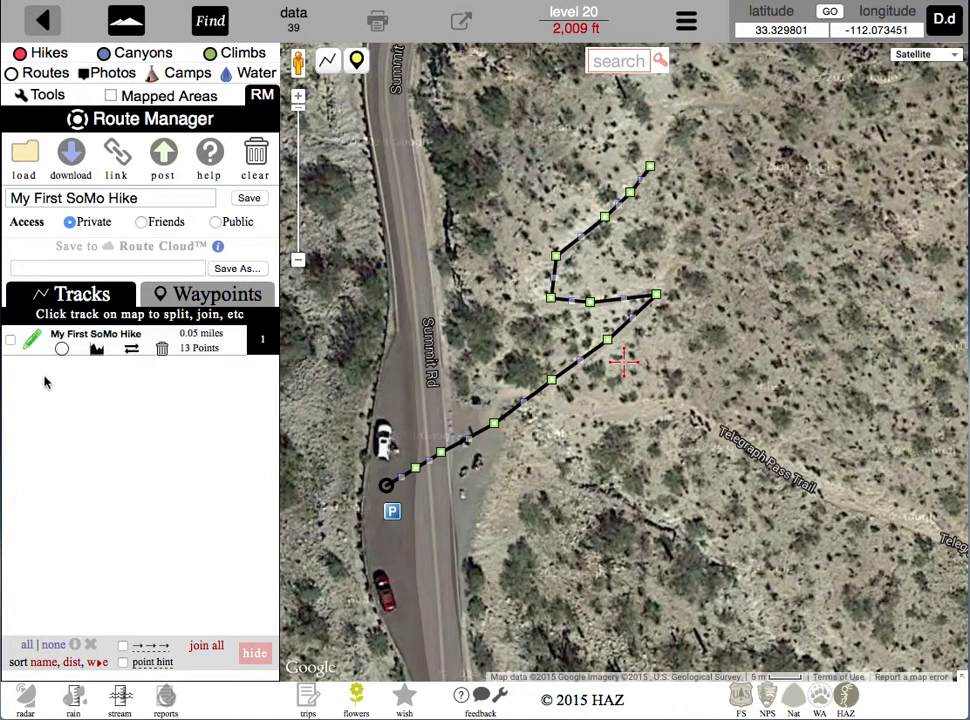
- Finish editing the first track, add a second track from the pullout along Telegraph Pass Trail, and save the route
{"action": "left_click", "coordinate": [33, 342]}
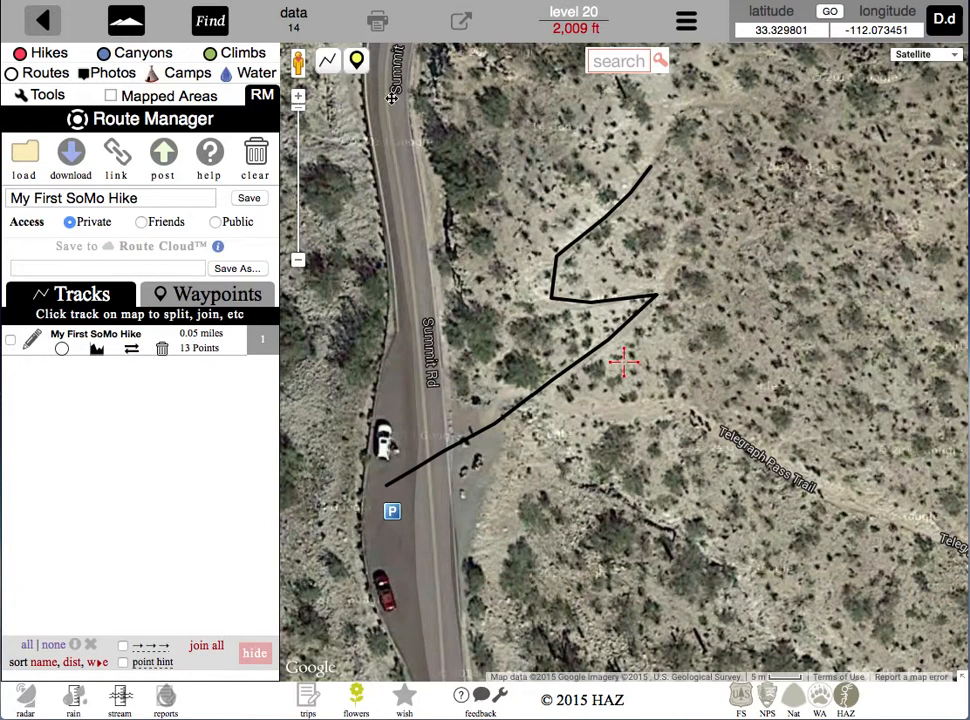
{"action": "left_click", "coordinate": [327, 62]}
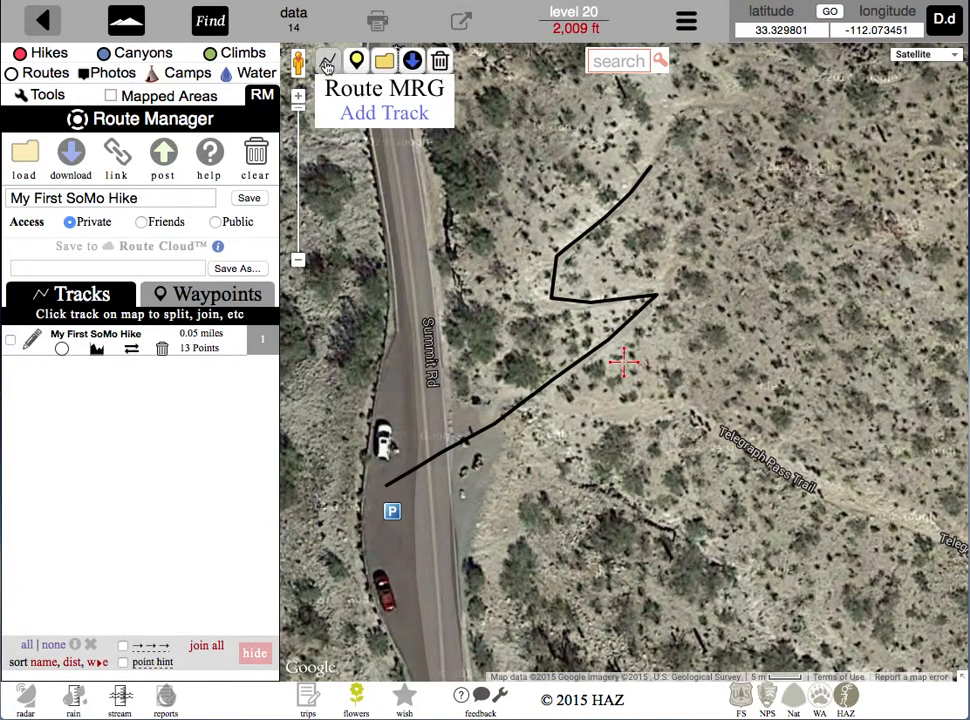
{"action": "left_click", "coordinate": [384, 113]}
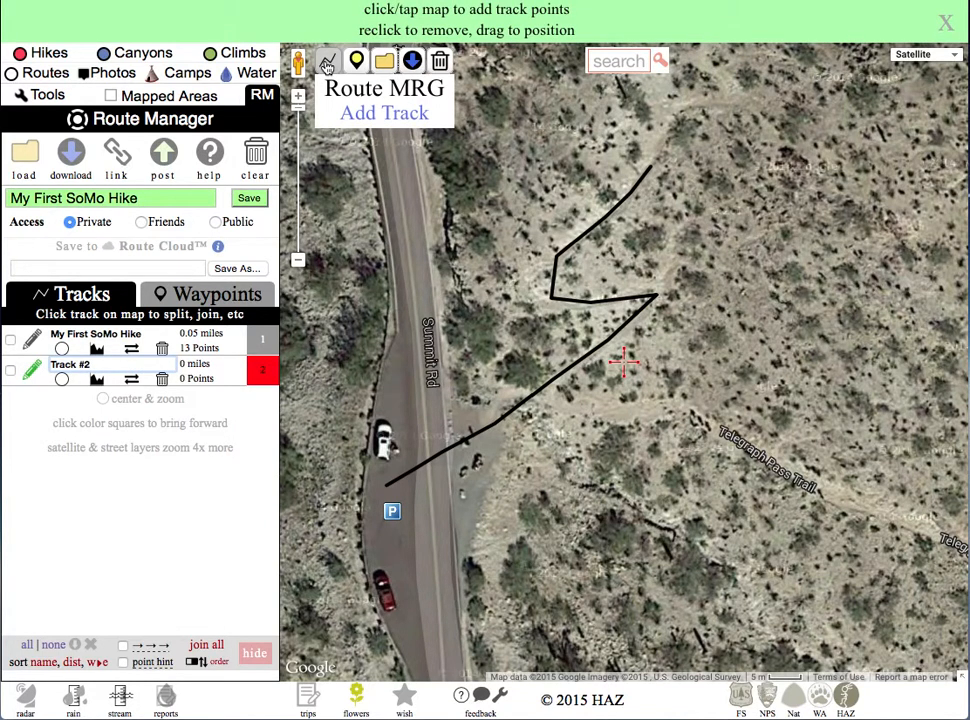
{"action": "left_click", "coordinate": [396, 539]}
{"action": "left_click", "coordinate": [454, 501]}
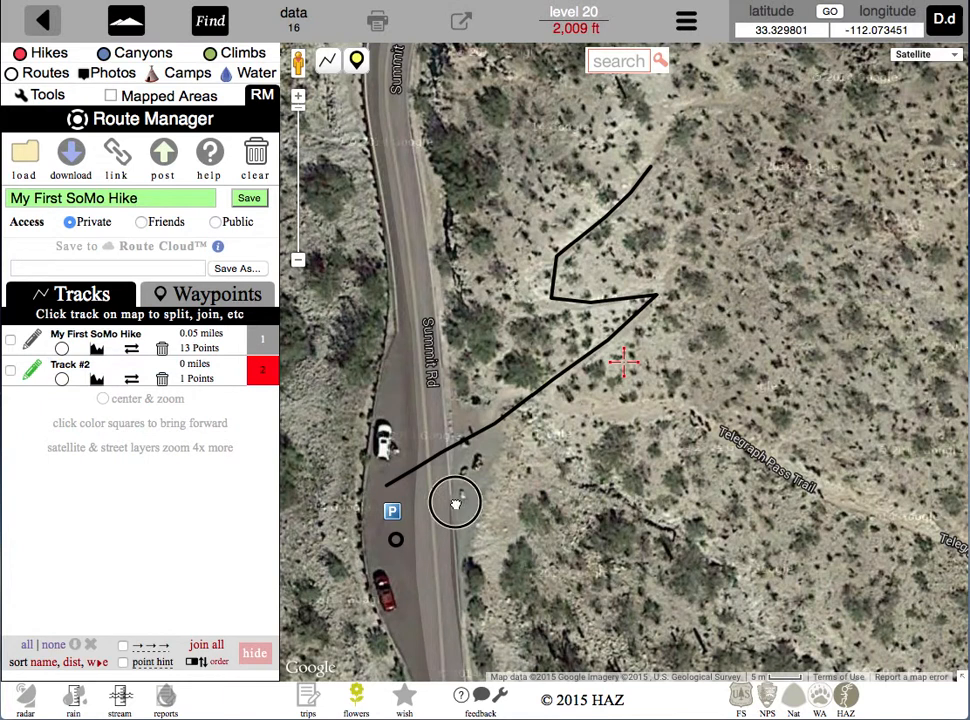
{"action": "left_click", "coordinate": [530, 416]}
{"action": "left_click", "coordinate": [564, 399]}
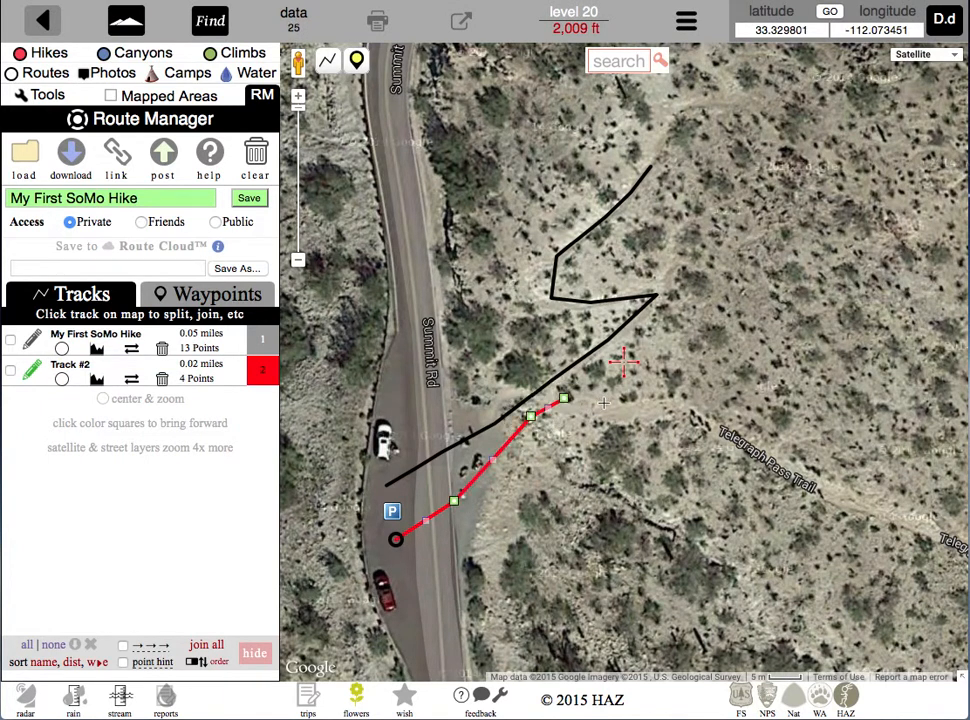
{"action": "left_click", "coordinate": [604, 403]}
{"action": "left_click", "coordinate": [643, 410]}
{"action": "left_click", "coordinate": [682, 414]}
{"action": "left_click", "coordinate": [730, 432]}
{"action": "left_click", "coordinate": [772, 462]}
{"action": "left_click", "coordinate": [806, 475]}
{"action": "left_click", "coordinate": [842, 491]}
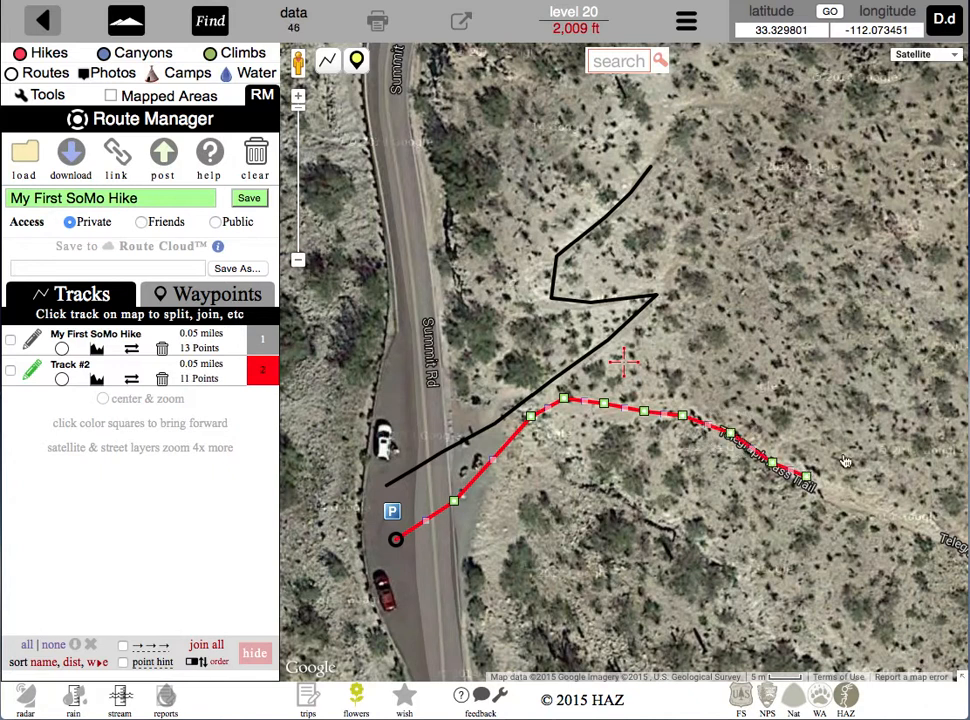
{"action": "left_click", "coordinate": [31, 369]}
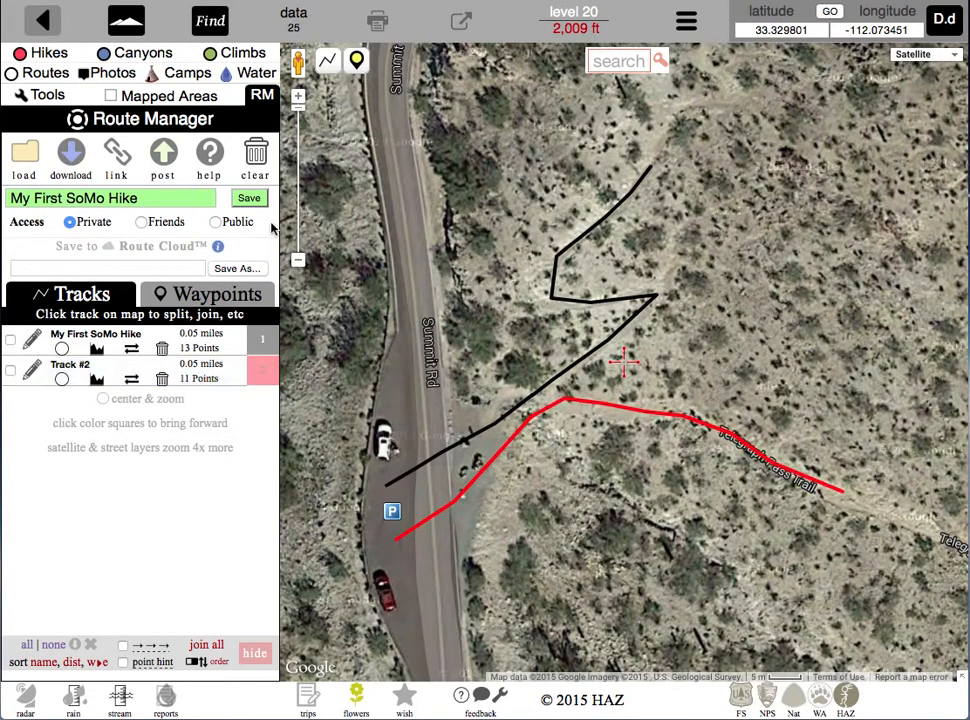
{"action": "left_click", "coordinate": [252, 201]}
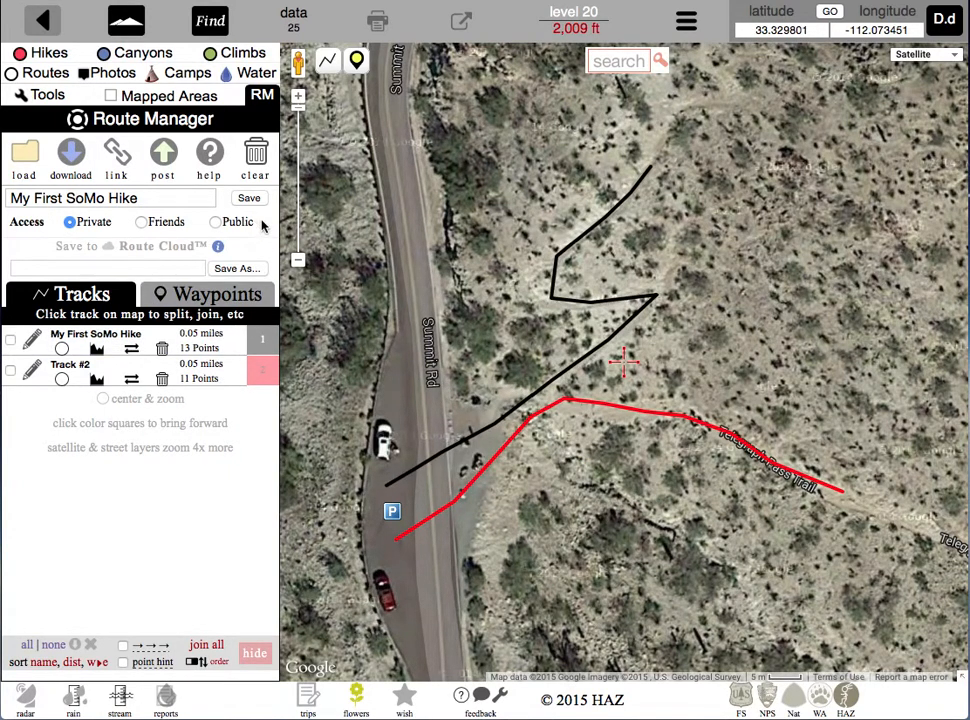
- Reposition the parking waypoint in the pullout between the starts of the two tracks and save the route
{"action": "left_click", "coordinate": [385, 527]}
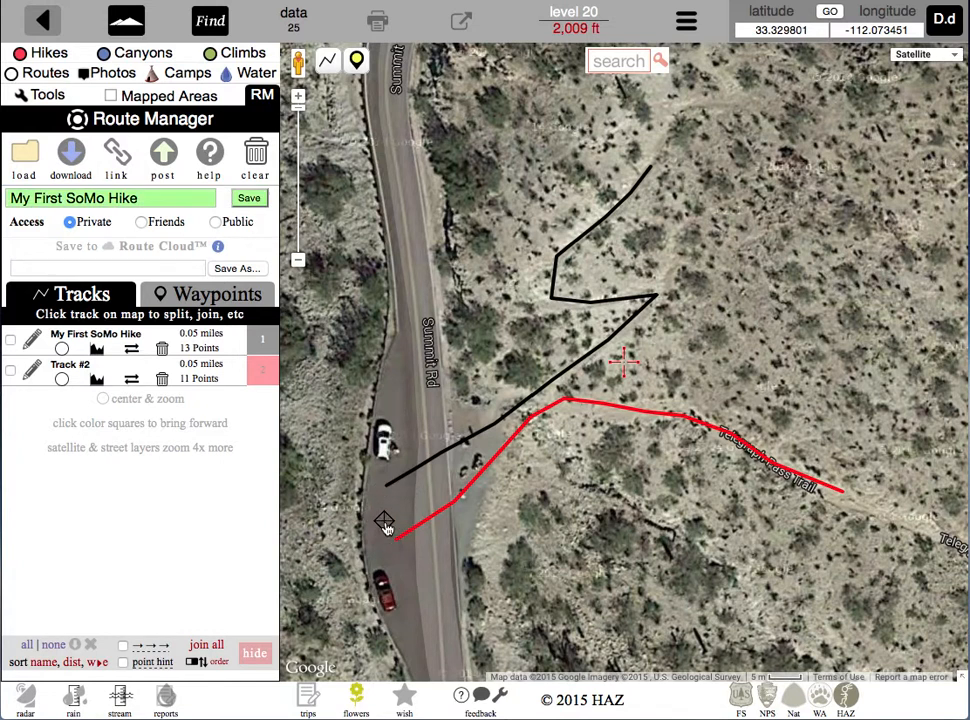
{"action": "left_click_drag", "start_coordinate": [385, 522], "coordinate": [387, 503]}
{"action": "left_click", "coordinate": [249, 197]}
{"action": "left_click", "coordinate": [389, 503]}
{"action": "left_click_drag", "start_coordinate": [389, 499], "coordinate": [386, 512]}
{"action": "left_click", "coordinate": [246, 203]}
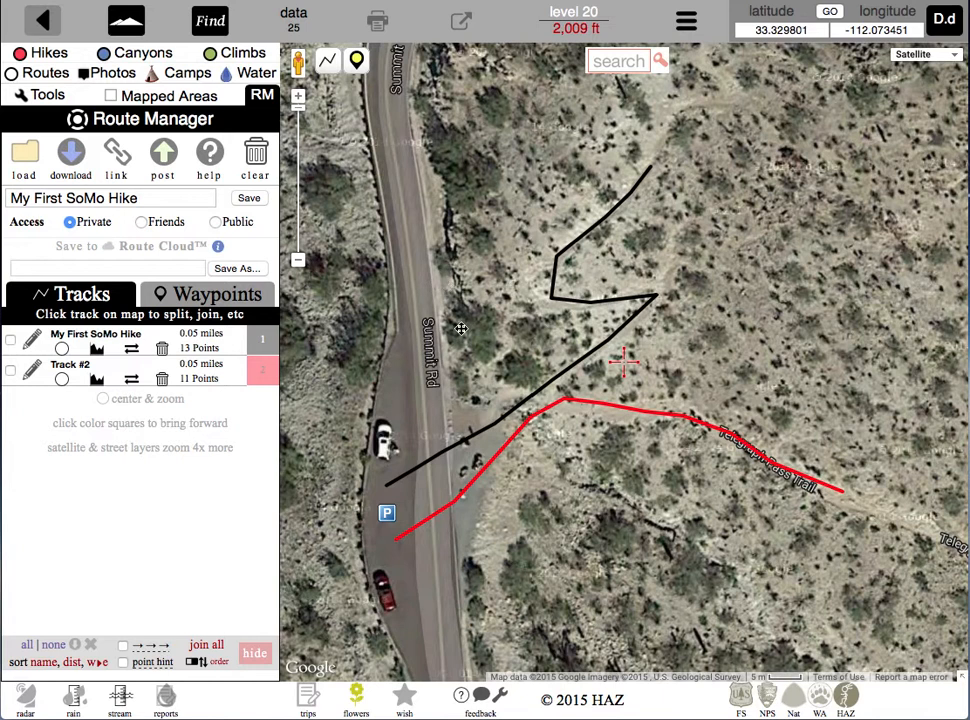
- Check the route's waypoint and track lists and download My First SoMo Hike in GPX format
{"action": "left_click", "coordinate": [203, 305]}
{"action": "left_click", "coordinate": [85, 296]}
{"action": "left_click", "coordinate": [71, 155]}
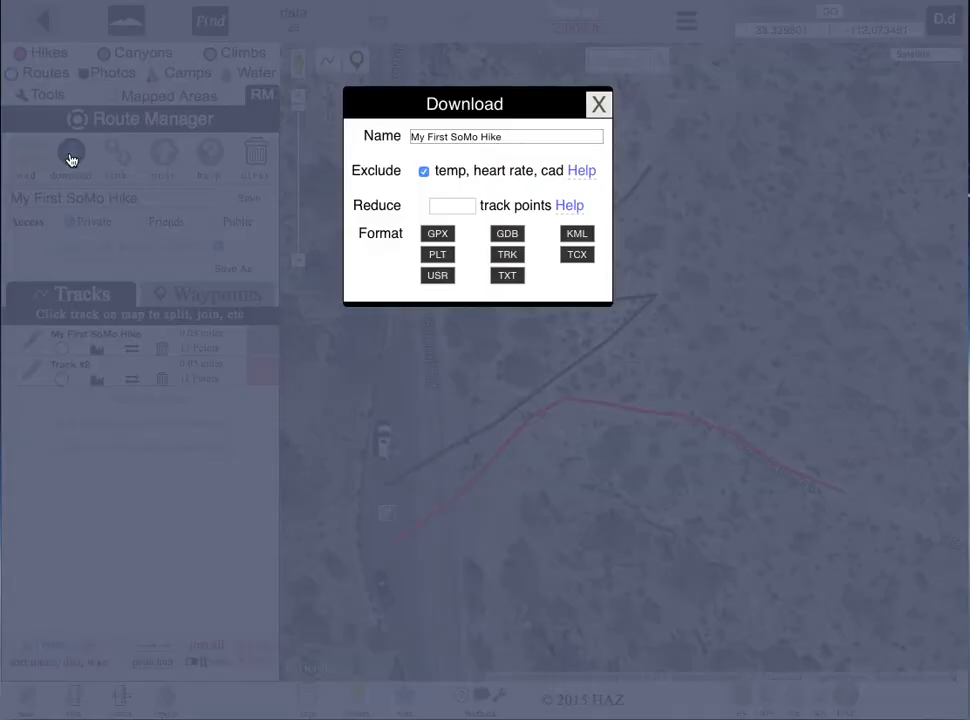
{"action": "left_click", "coordinate": [438, 243]}
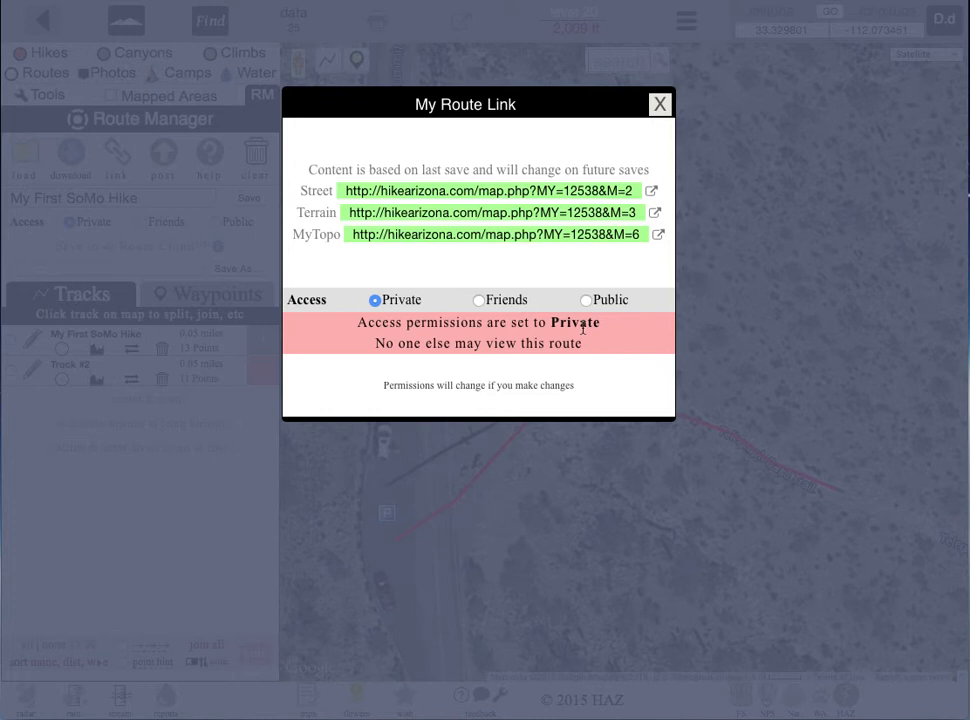
- Set the route link's access to Friends, then check the shared route map in a separate tab and return to the editor
{"action": "left_click", "coordinate": [479, 301]}
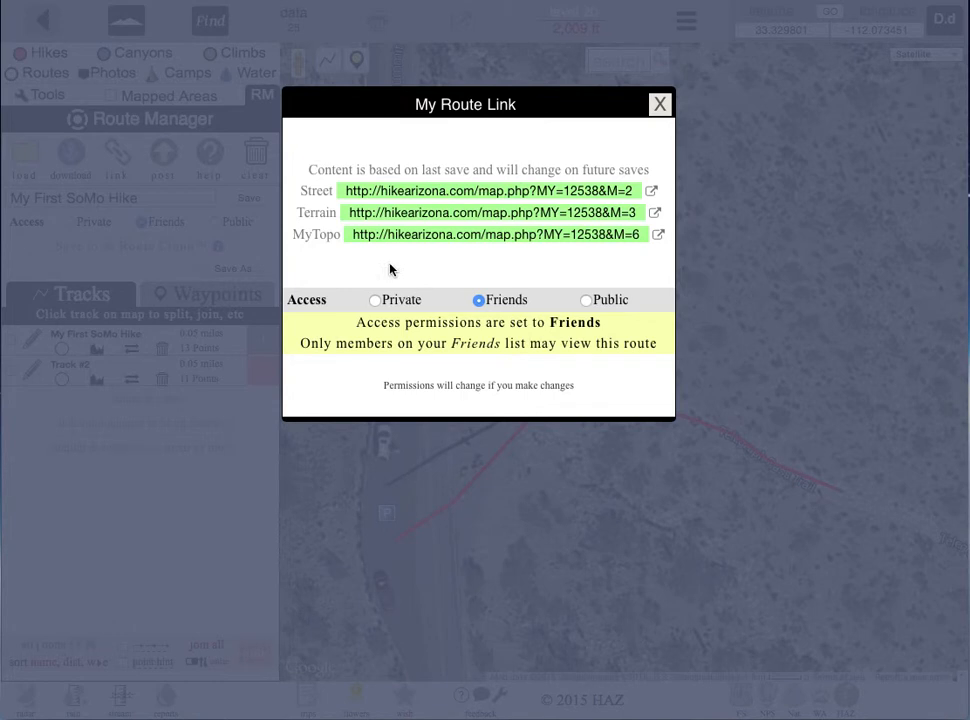
{"action": "left_click", "coordinate": [655, 214]}
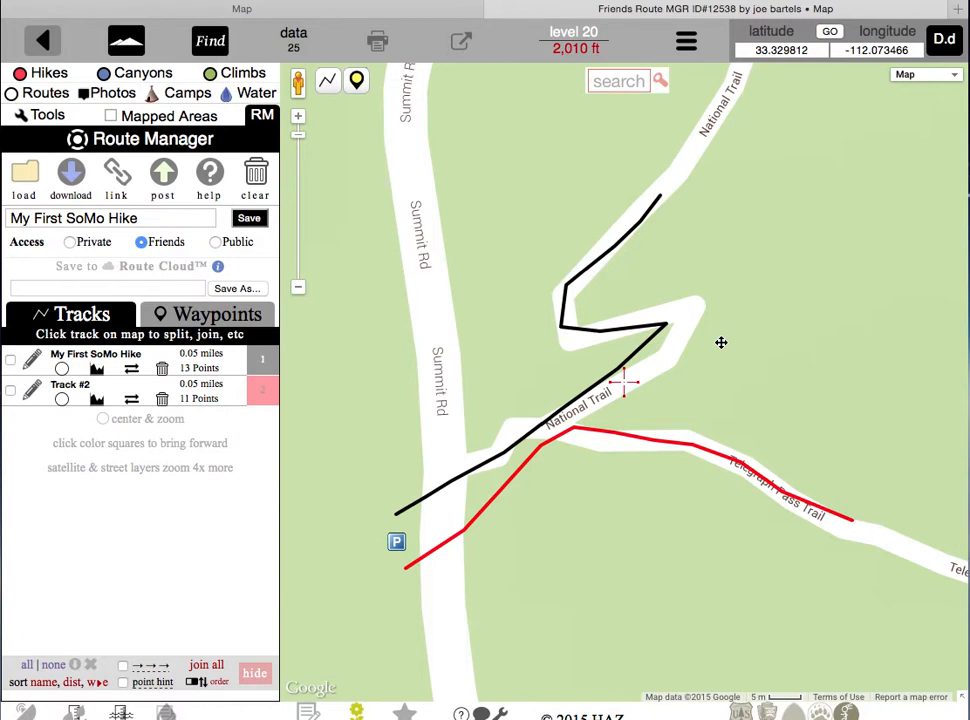
{"action": "scroll", "coordinate": [721, 342], "scroll_direction": "down", "scroll_amount": 1}
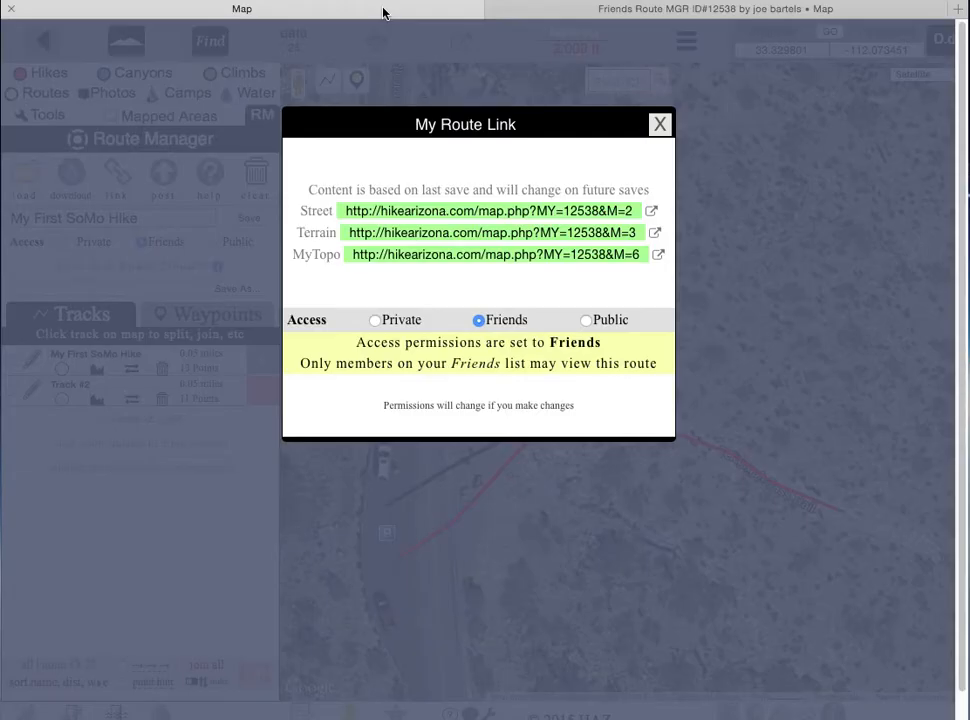
{"action": "left_click", "coordinate": [657, 124]}
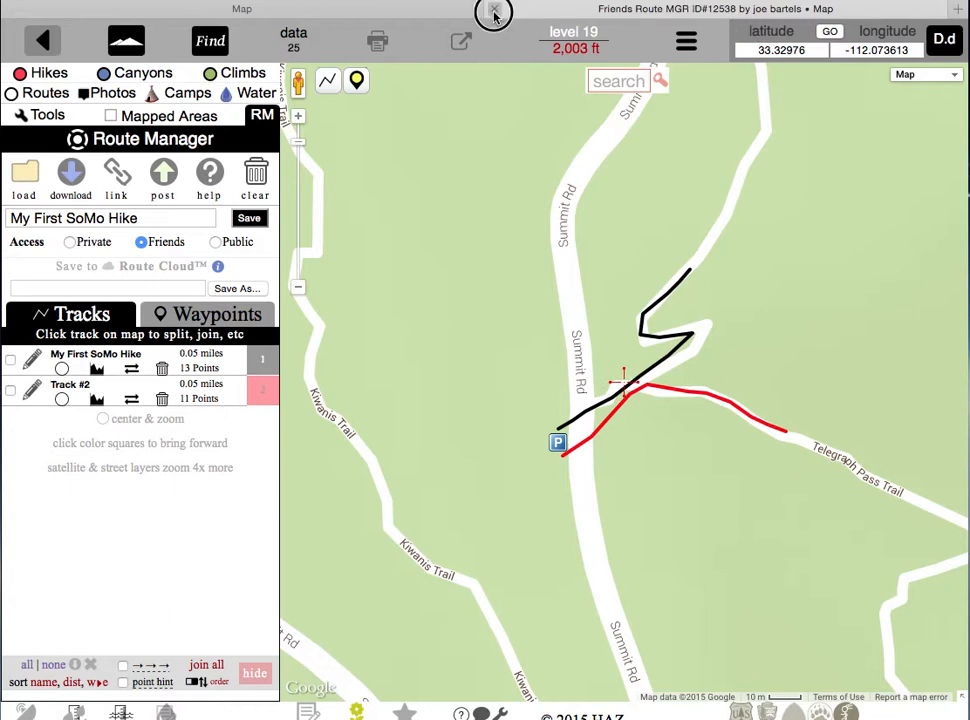
{"action": "left_click", "coordinate": [378, 38]}
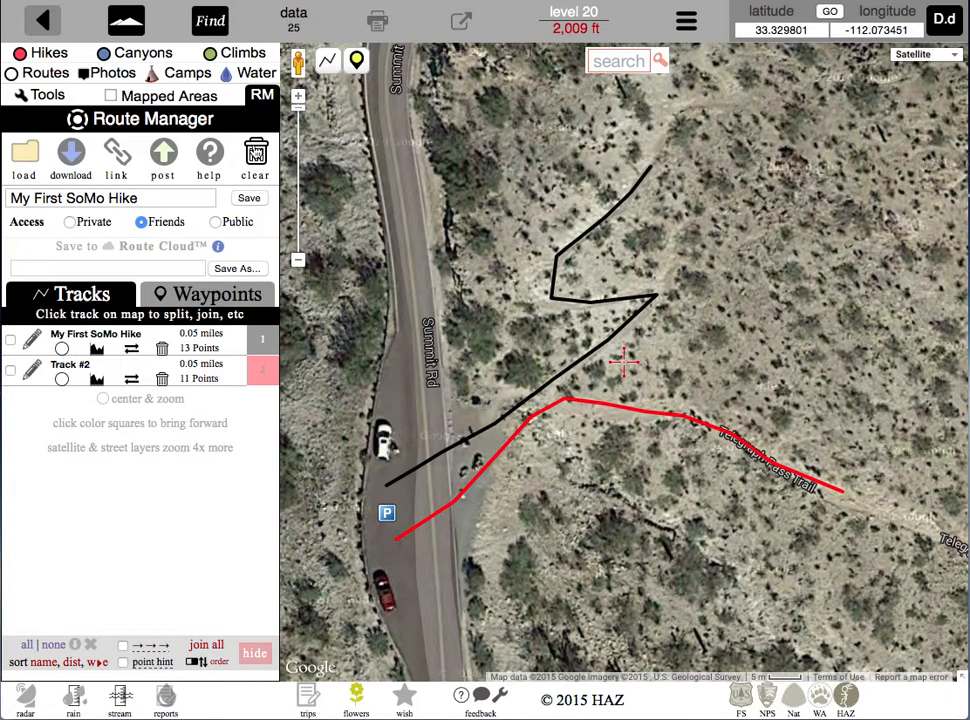
- Clear the route from the map, then reload My First SoMo Hike from the Route Cloud and save it
{"action": "left_click", "coordinate": [256, 152]}
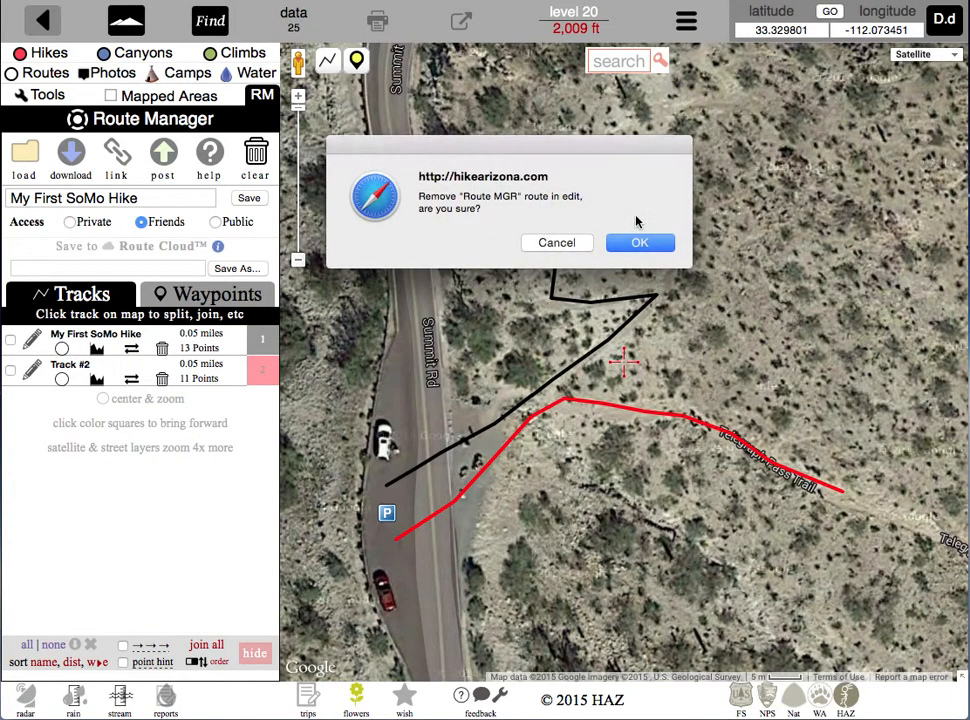
{"action": "left_click", "coordinate": [628, 242]}
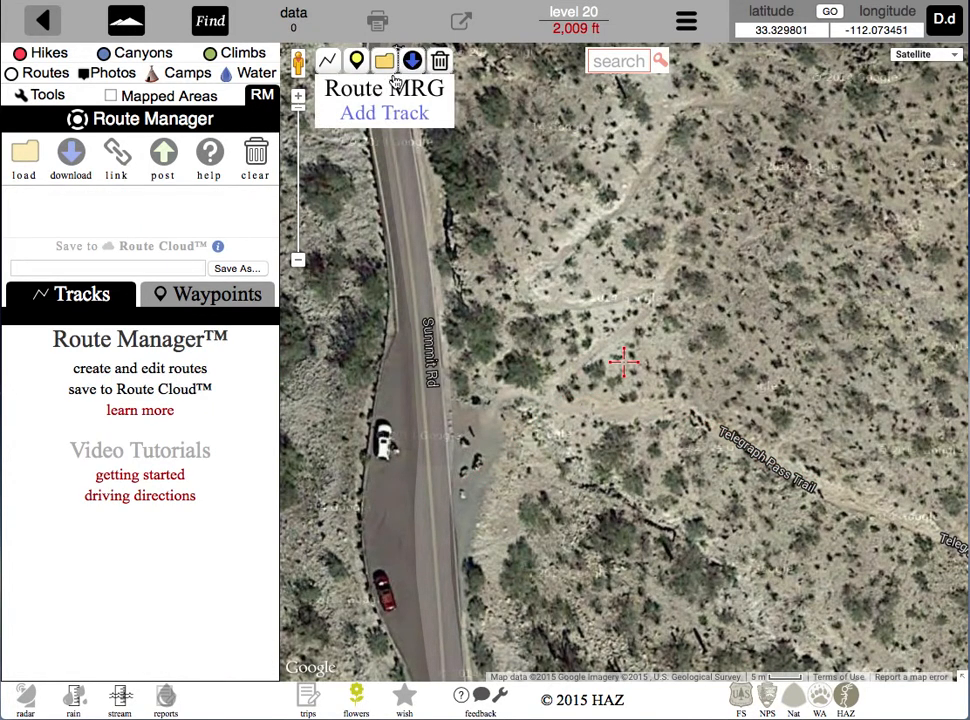
{"action": "left_click", "coordinate": [381, 61]}
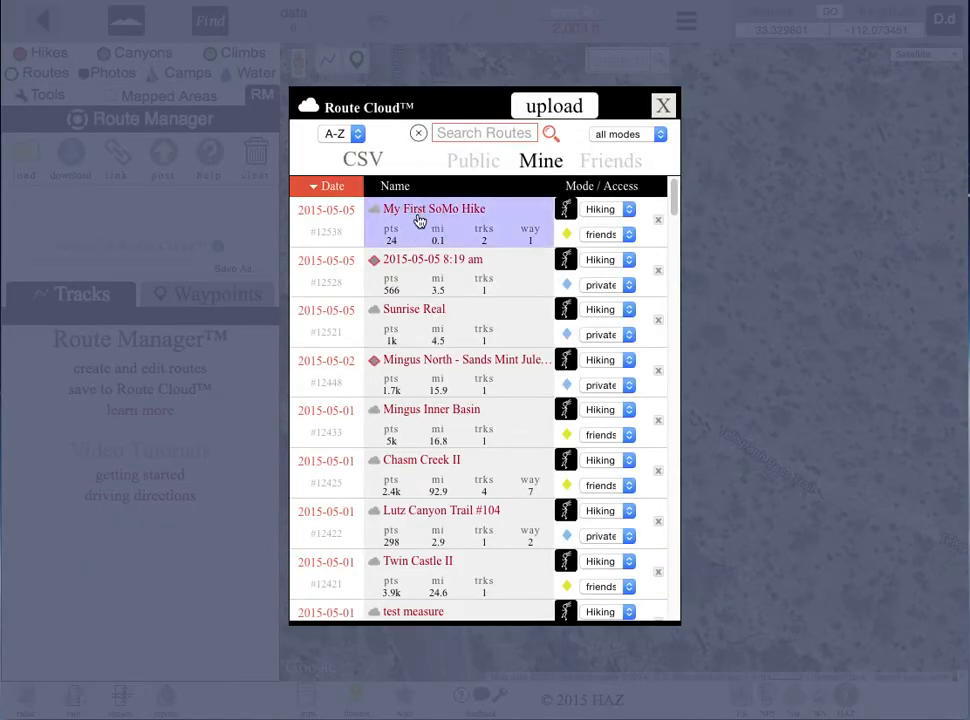
{"action": "left_click", "coordinate": [419, 221]}
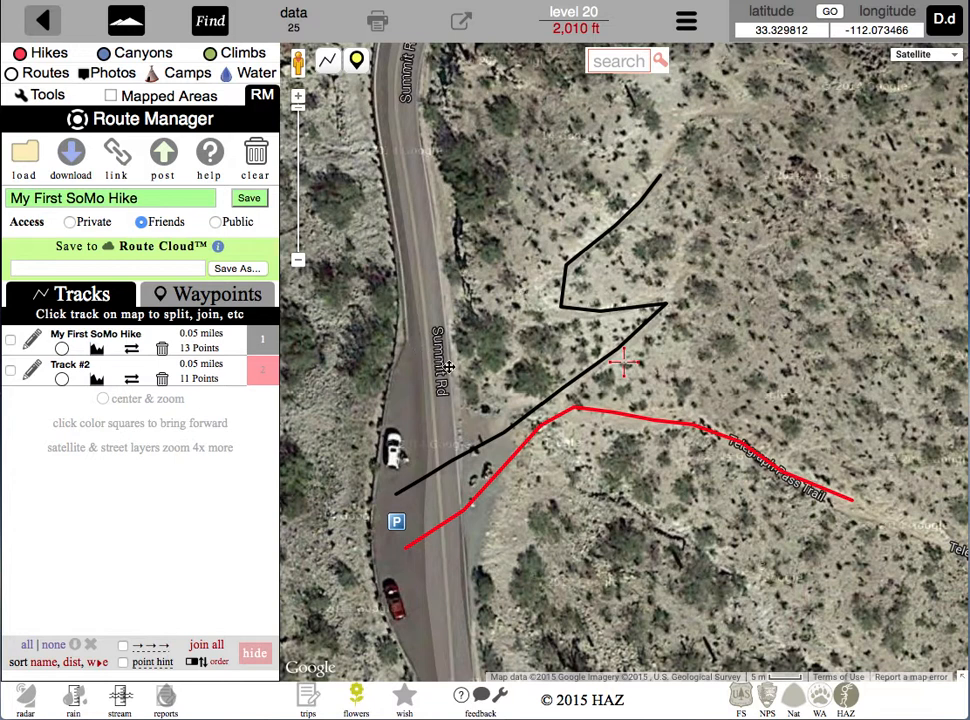
{"action": "left_click_drag", "start_coordinate": [488, 372], "coordinate": [460, 319]}
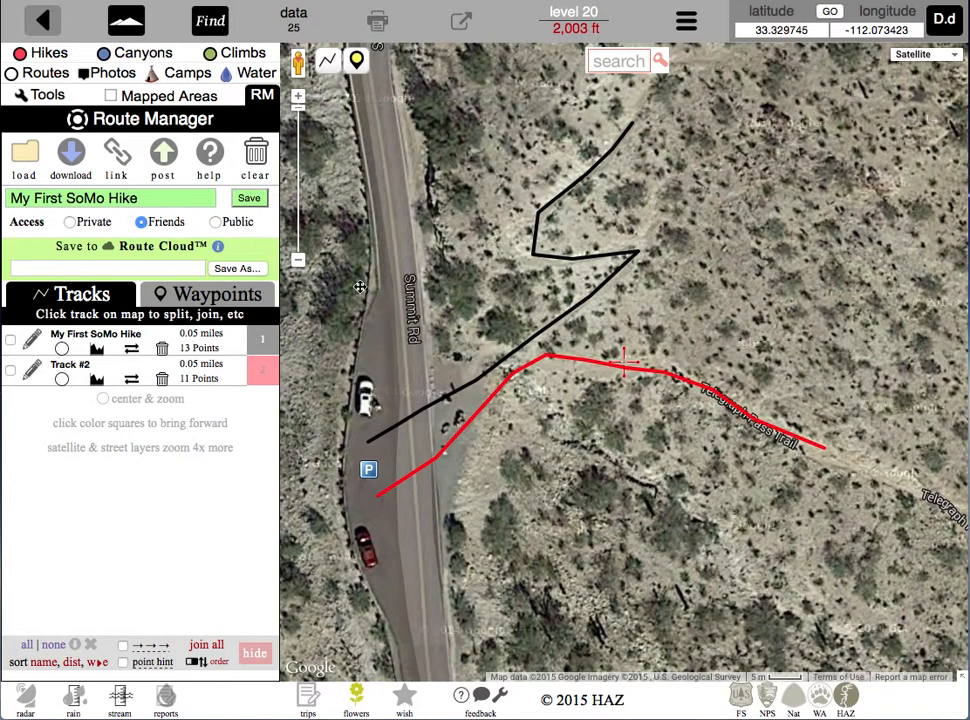
{"action": "left_click", "coordinate": [237, 198]}
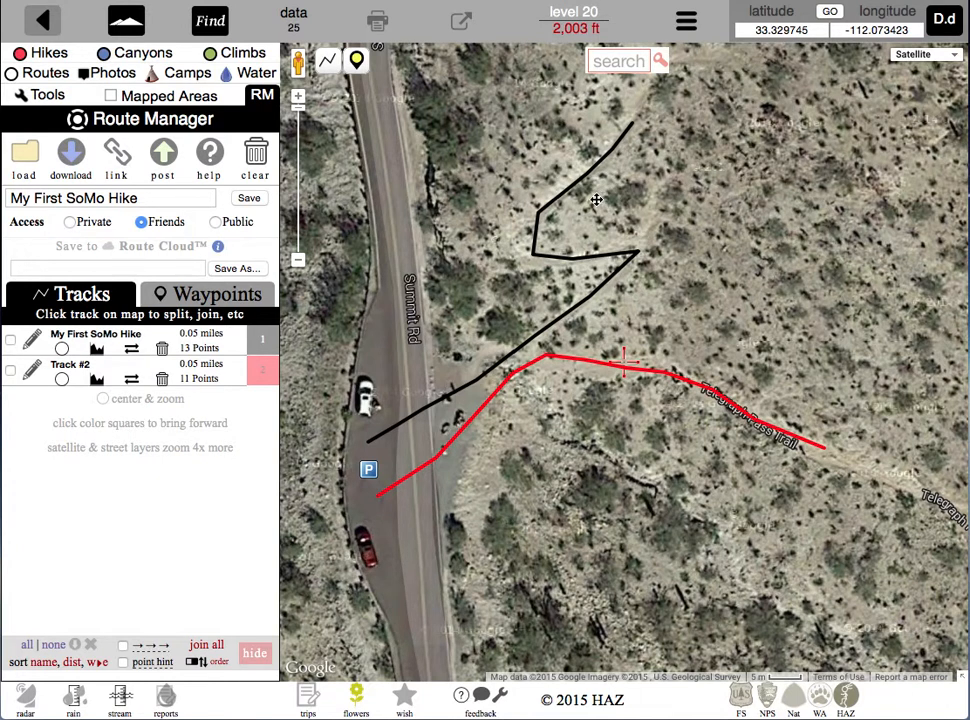
- Edit the My First SoMo Hike track, moving its point just east of the pullout south past the red track, and finish editing
{"action": "left_click", "coordinate": [515, 373]}
{"action": "left_click", "coordinate": [545, 438]}
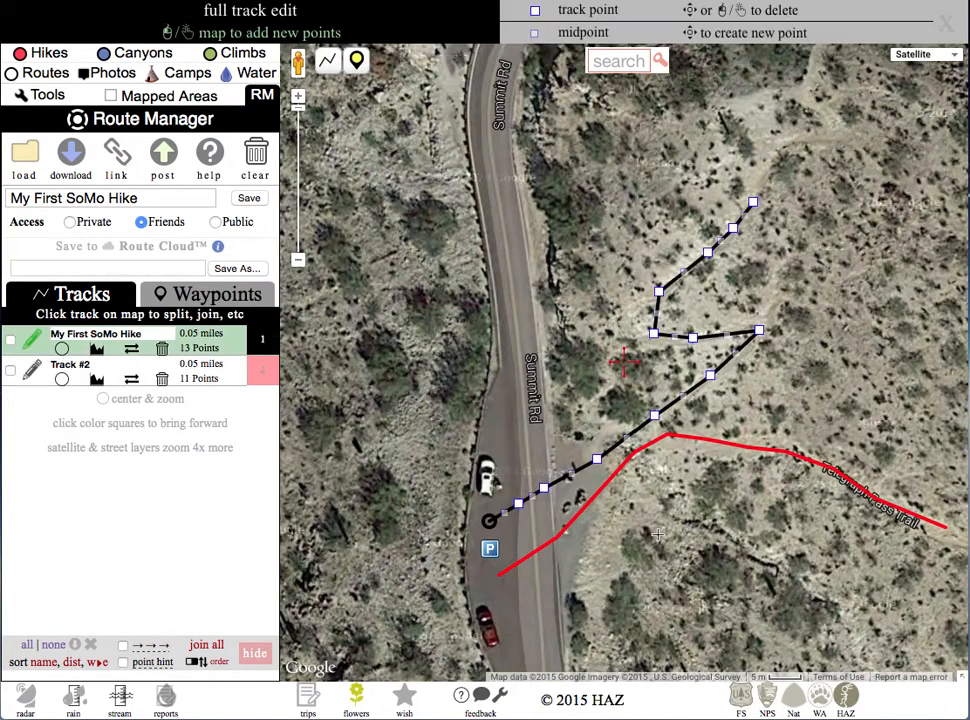
{"action": "left_click_drag", "start_coordinate": [658, 535], "coordinate": [596, 433]}
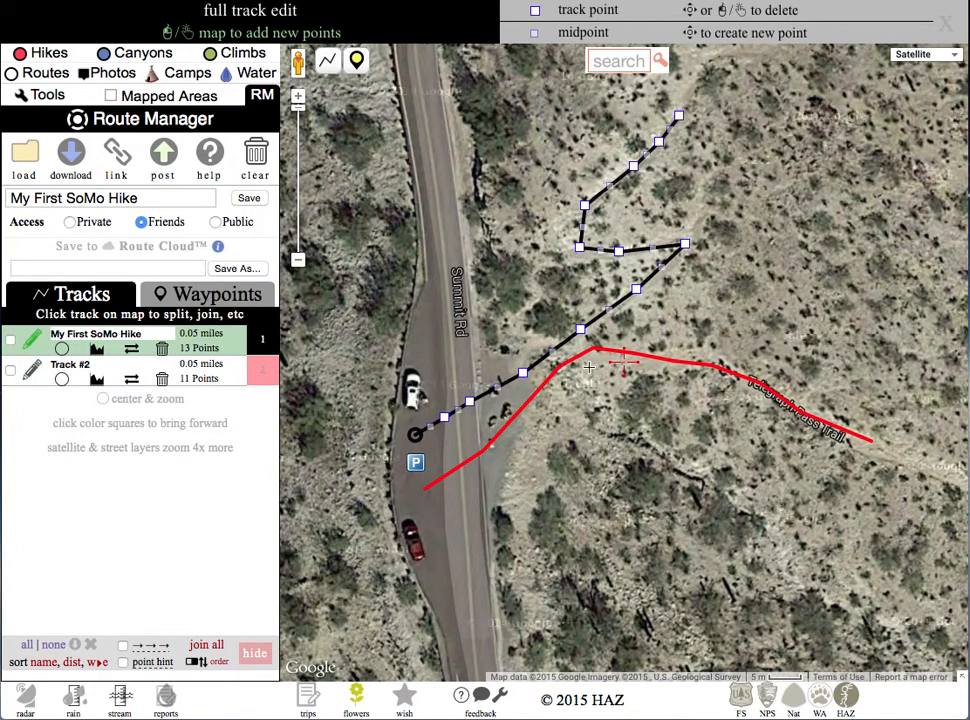
{"action": "left_click_drag", "start_coordinate": [580, 329], "coordinate": [585, 379]}
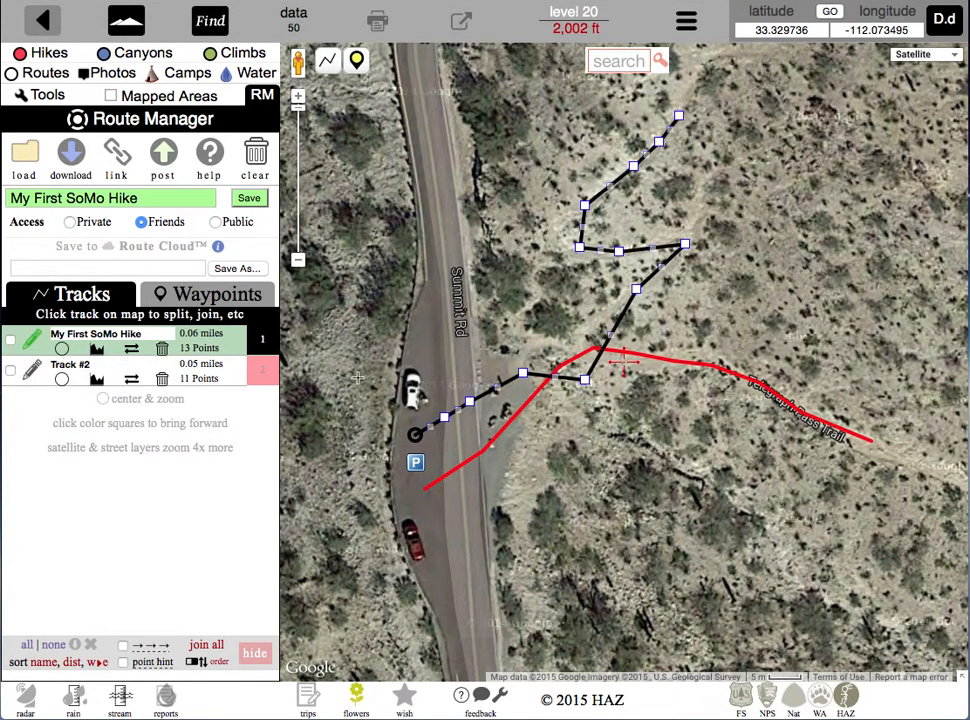
{"action": "left_click", "coordinate": [35, 343]}
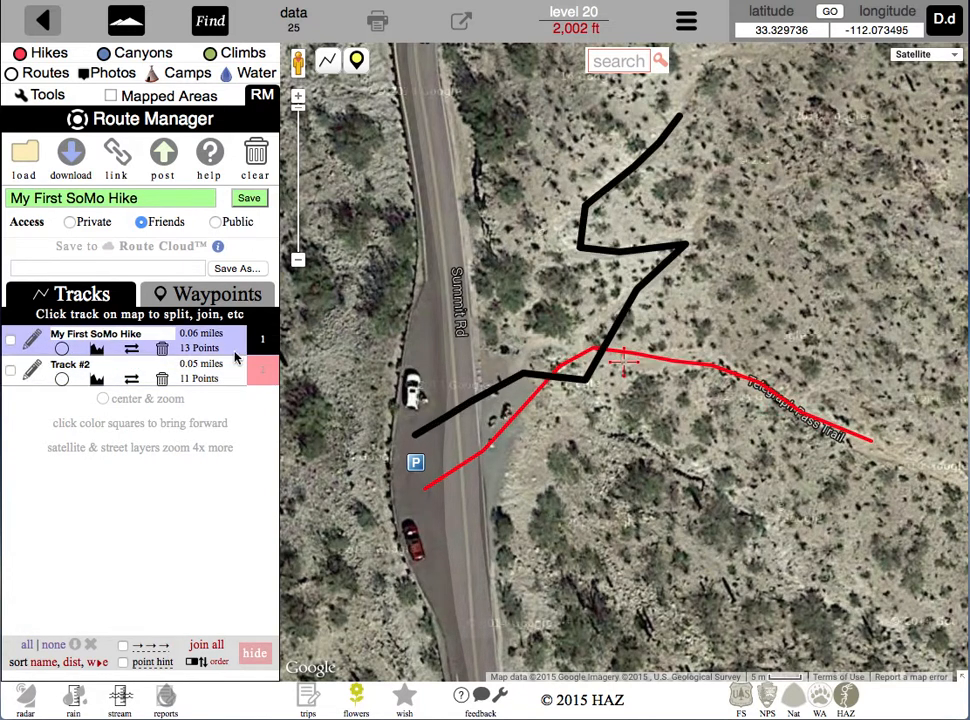
- Reorder the tracks so that Track #2 comes before My First SoMo Hike
{"action": "left_click", "coordinate": [218, 665]}
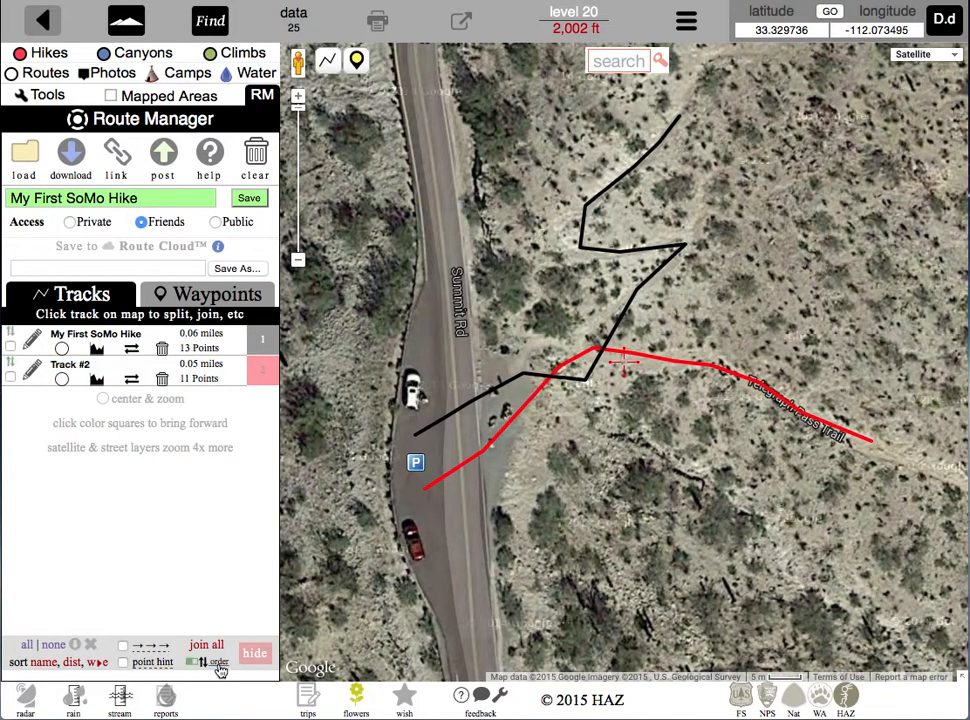
{"action": "left_click_drag", "start_coordinate": [271, 333], "coordinate": [268, 375]}
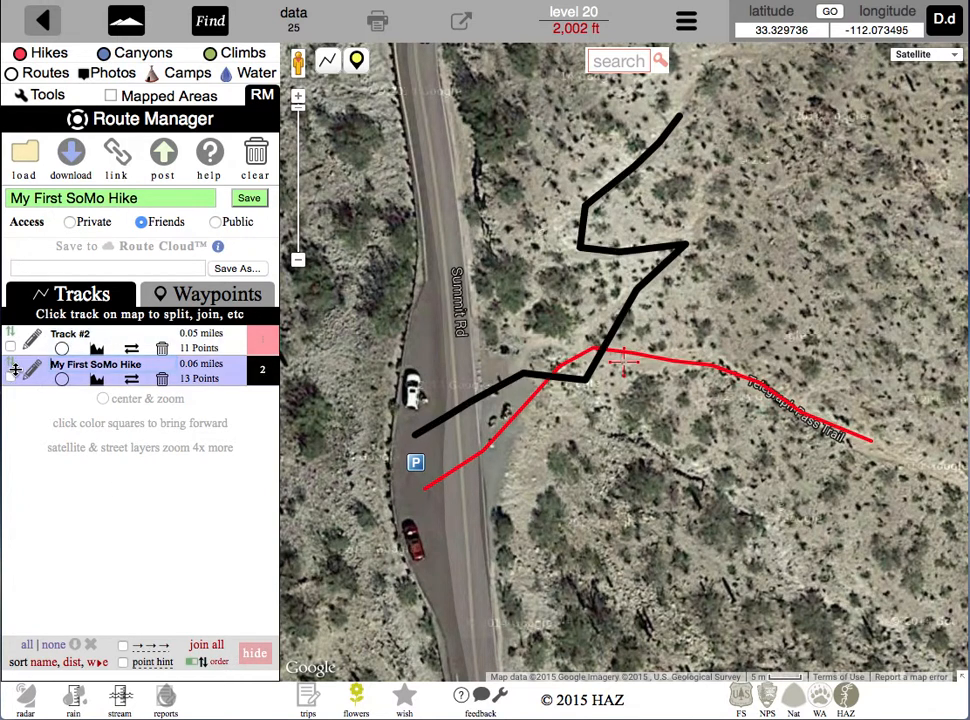
{"action": "left_click", "coordinate": [219, 665]}
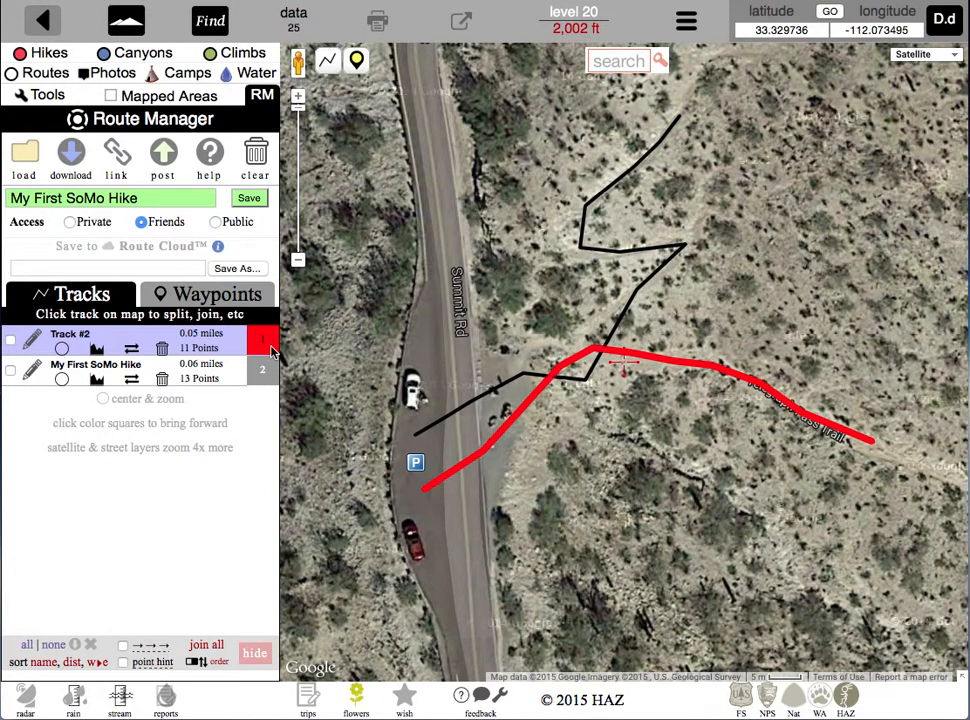
- Split the My First SoMo Hike track at its first bend just east of Summit Rd
{"action": "left_click_drag", "start_coordinate": [590, 468], "coordinate": [524, 498]}
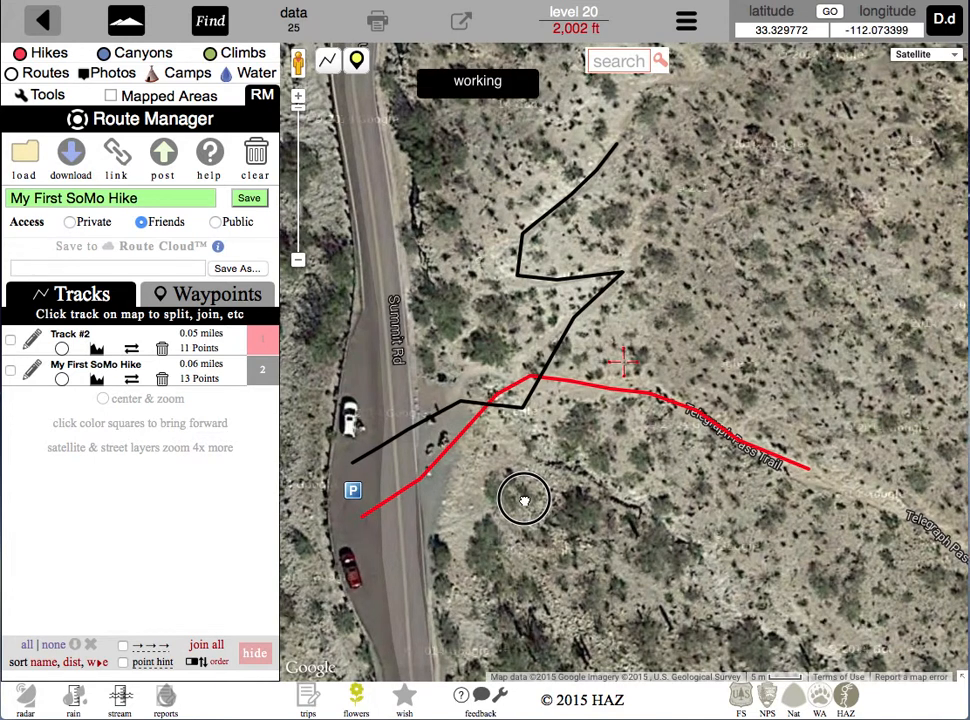
{"action": "left_click", "coordinate": [447, 411]}
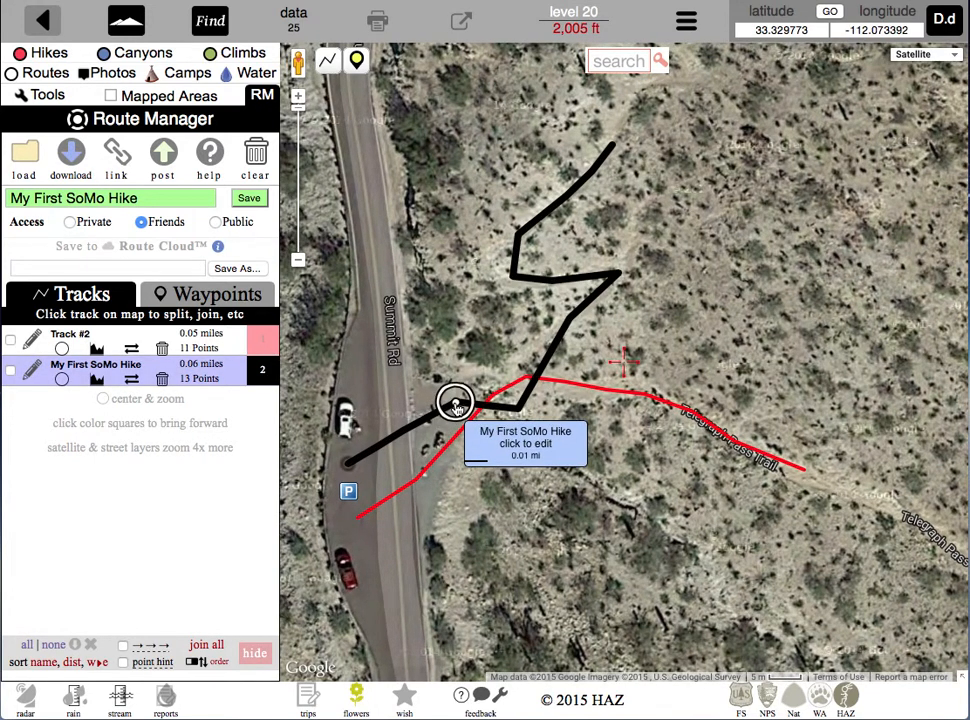
{"action": "left_click", "coordinate": [455, 405]}
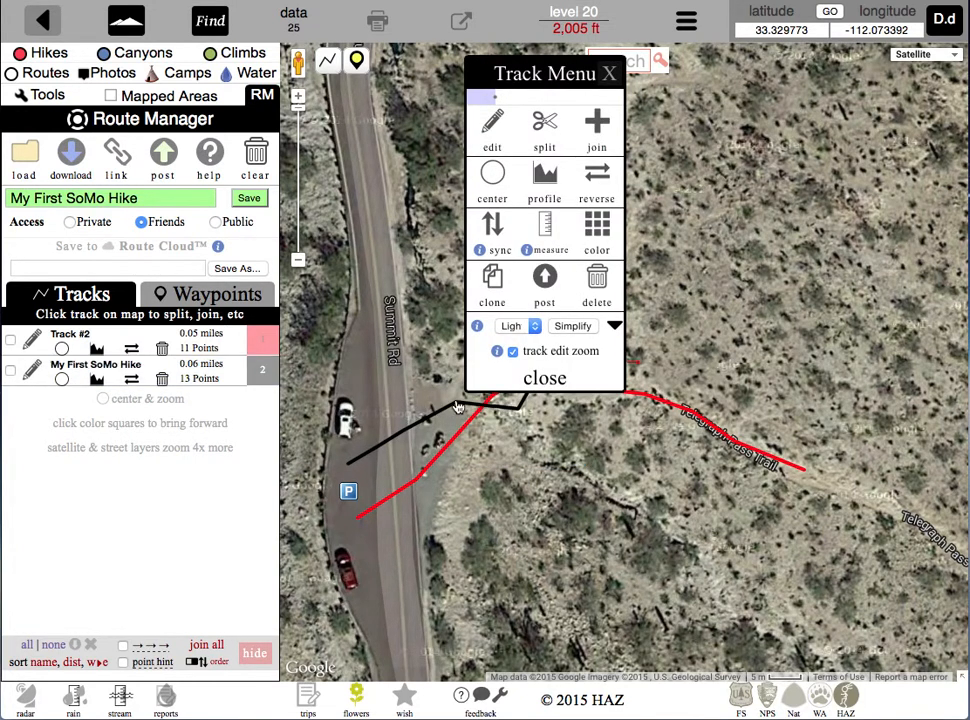
{"action": "left_click", "coordinate": [546, 126]}
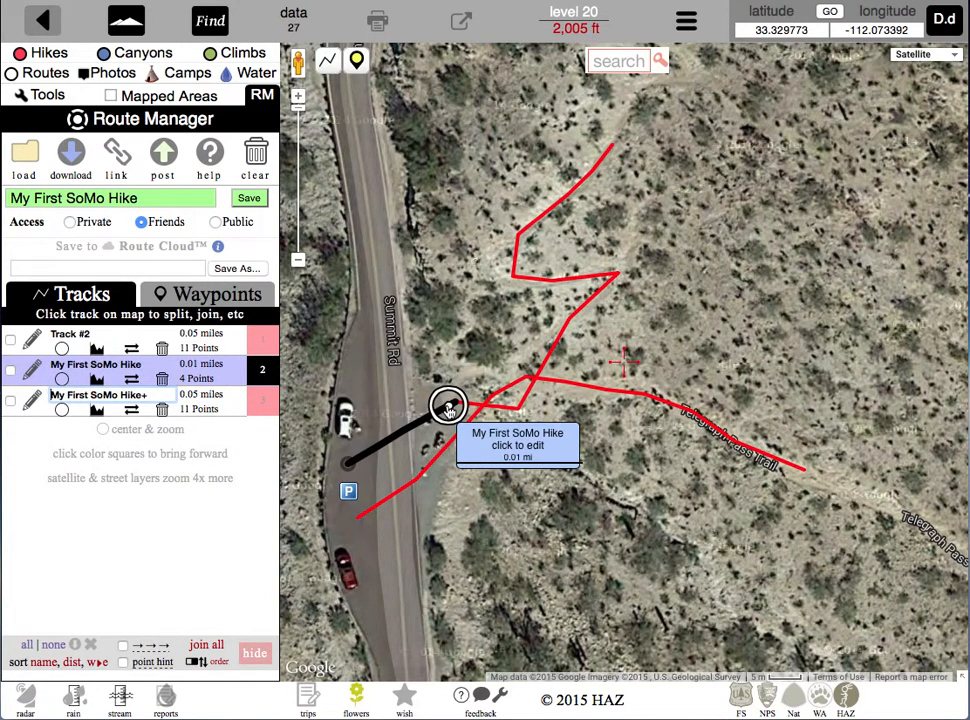
- Join the short My First SoMo Hike track to the near end of My First SoMo Hike+ and save the route
{"action": "left_click", "coordinate": [448, 408]}
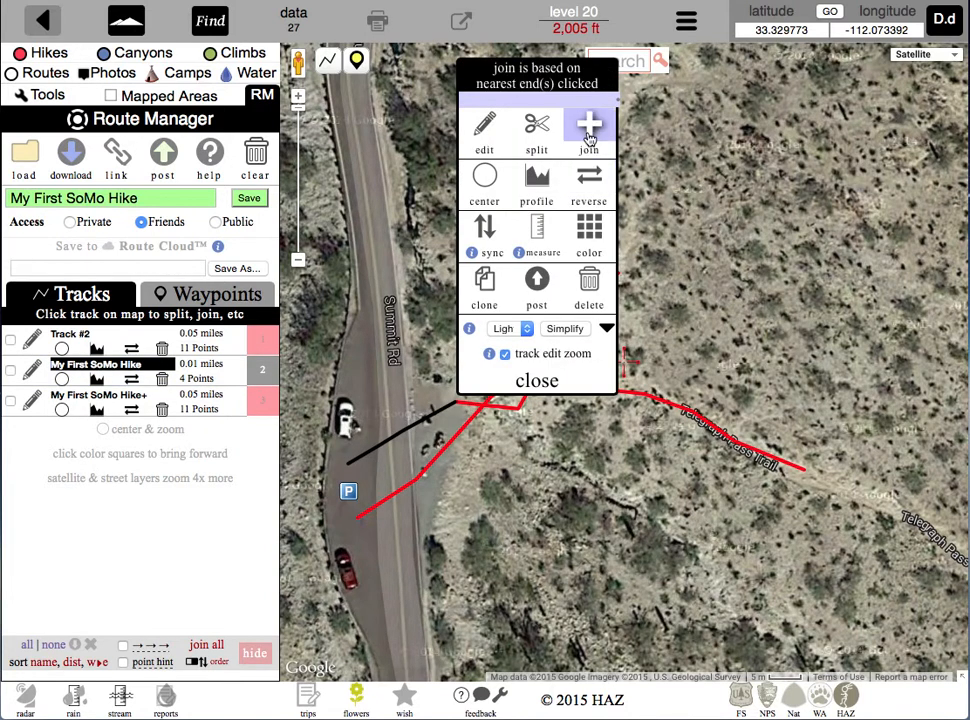
{"action": "left_click", "coordinate": [588, 134]}
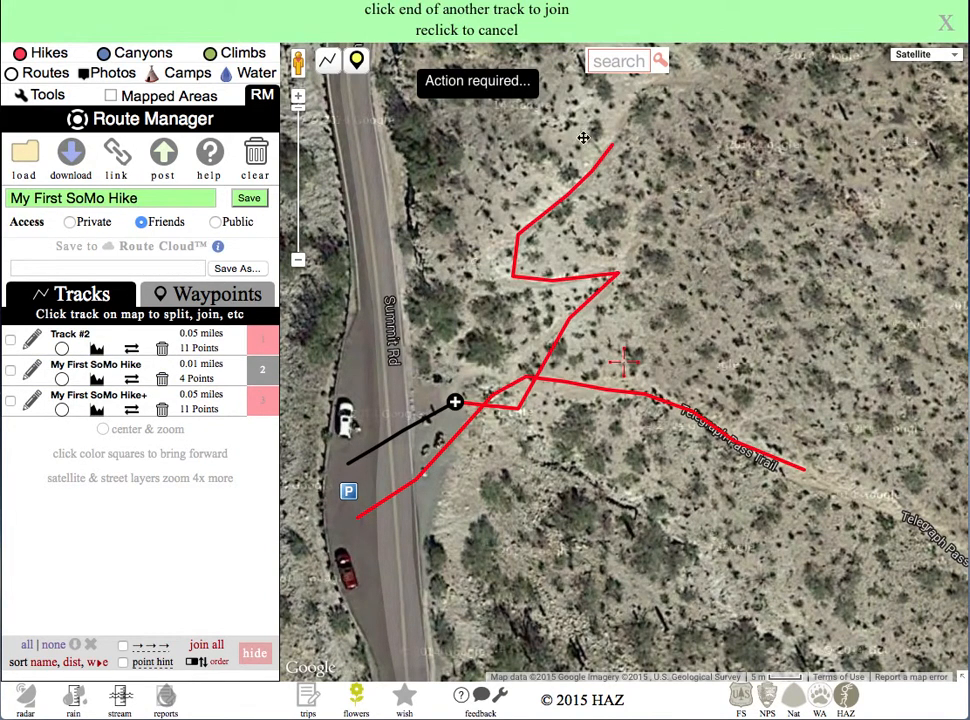
{"action": "left_click", "coordinate": [473, 406]}
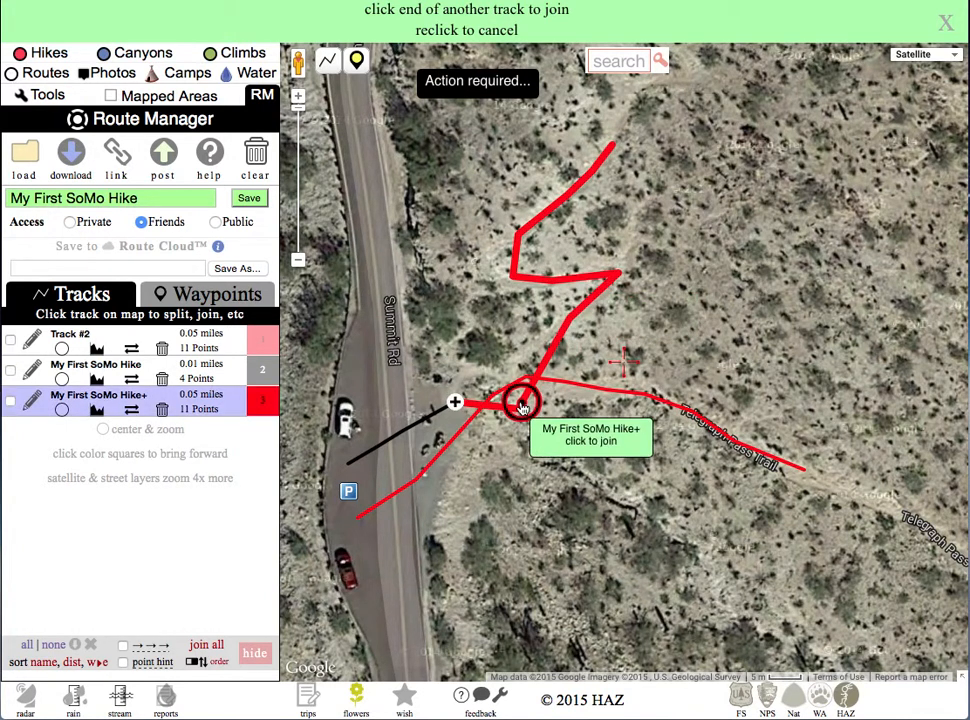
{"action": "left_click", "coordinate": [521, 406]}
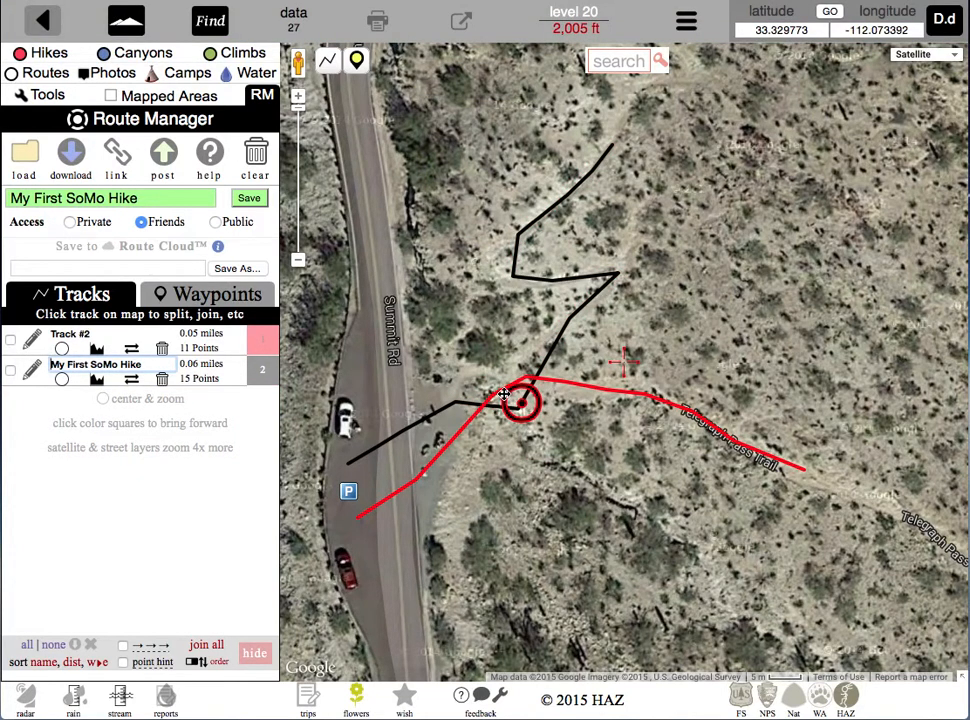
{"action": "left_click", "coordinate": [250, 200]}
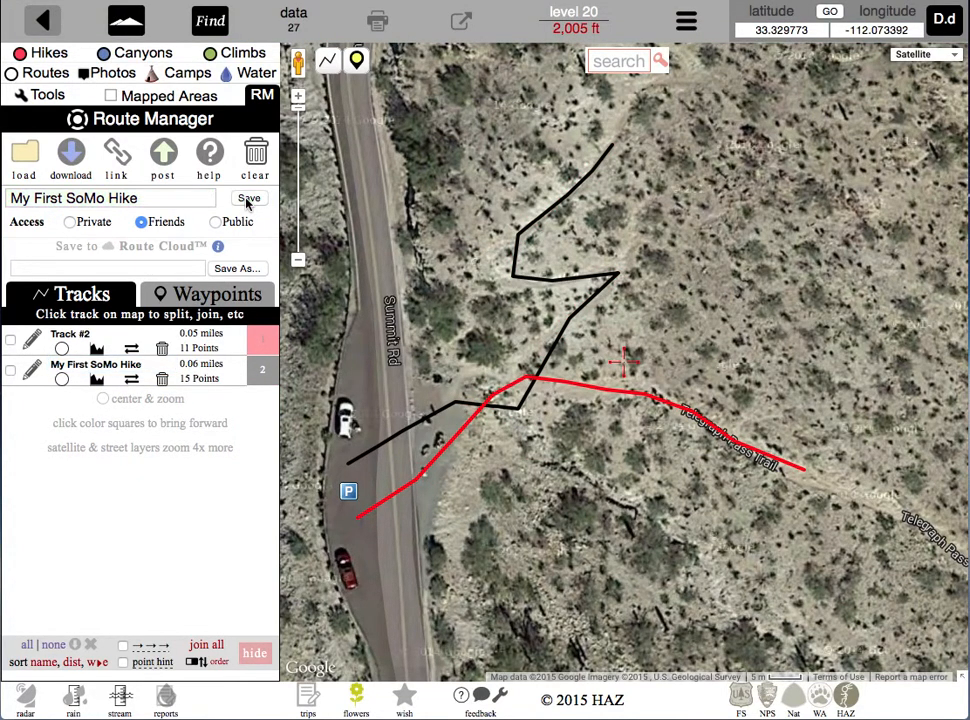
- Center the My First SoMo Hike track and examine its elevation profile, zooming into the middle section and resetting the zoom
{"action": "left_click", "coordinate": [457, 403]}
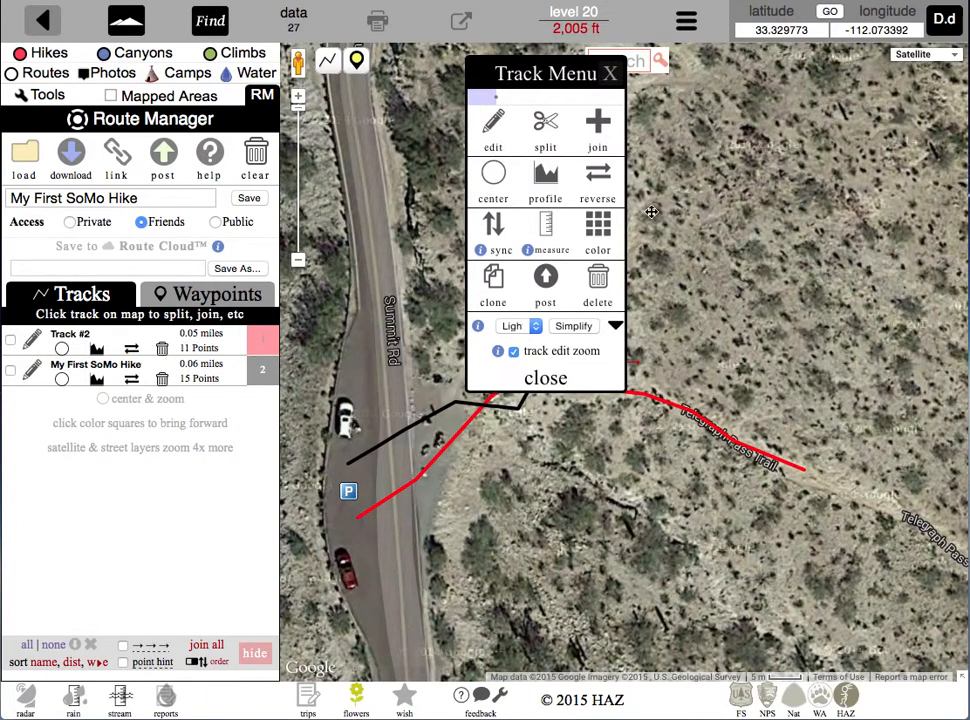
{"action": "left_click_drag", "start_coordinate": [736, 284], "coordinate": [418, 325]}
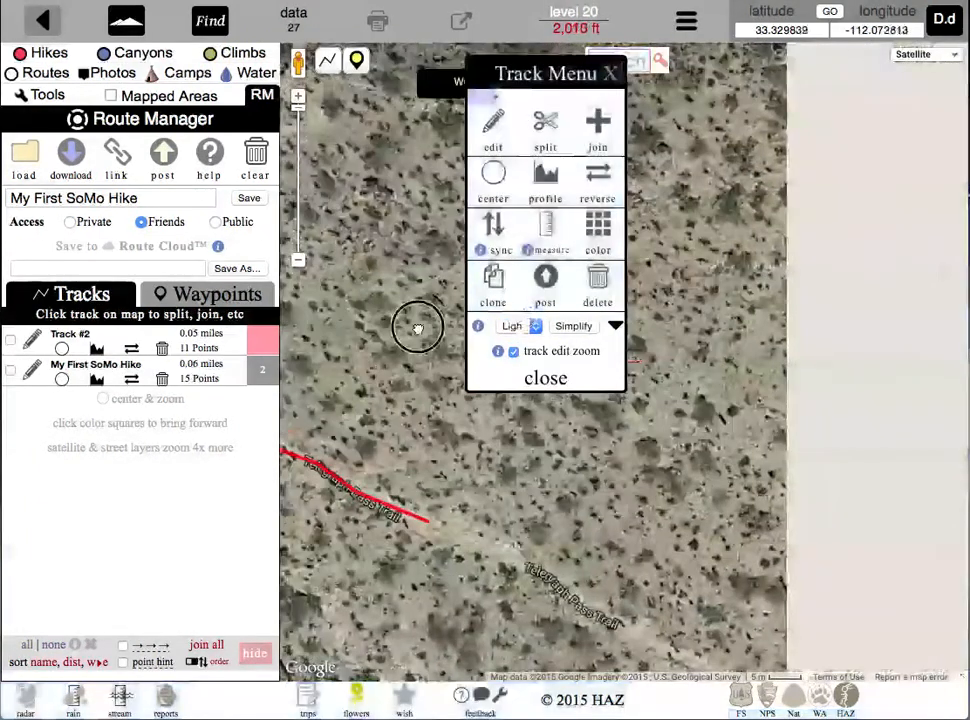
{"action": "left_click", "coordinate": [494, 177]}
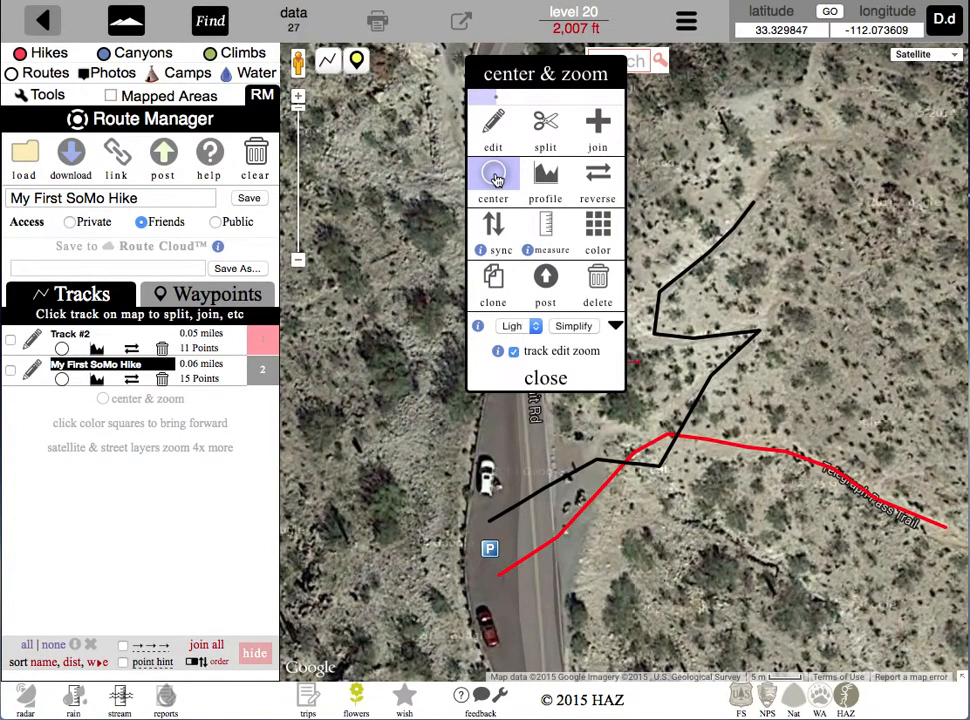
{"action": "left_click", "coordinate": [540, 176]}
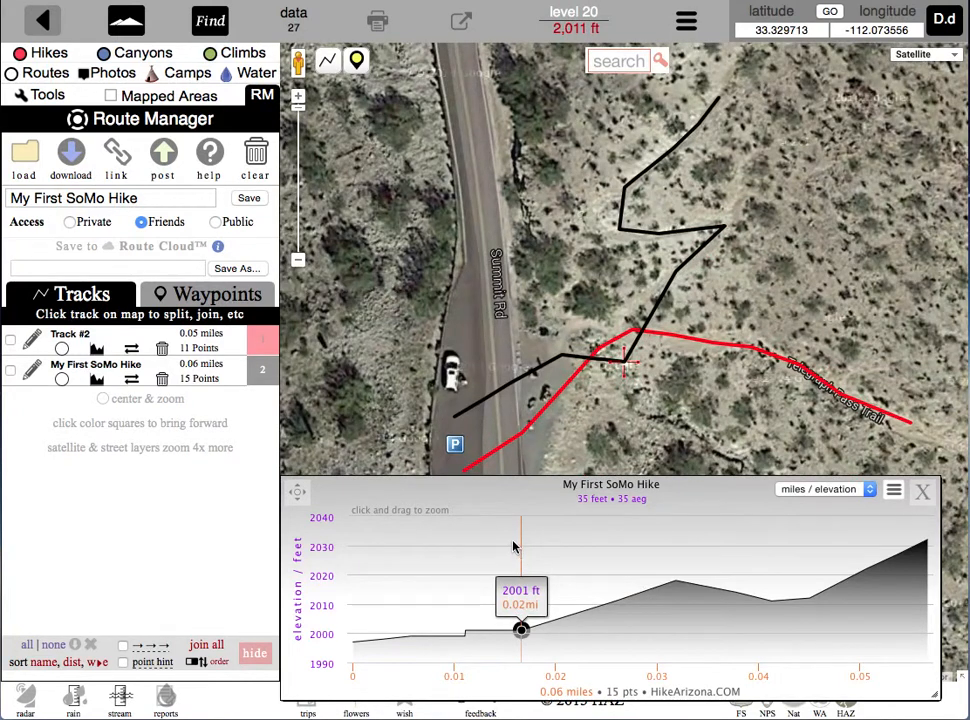
{"action": "left_click_drag", "start_coordinate": [513, 545], "coordinate": [751, 580]}
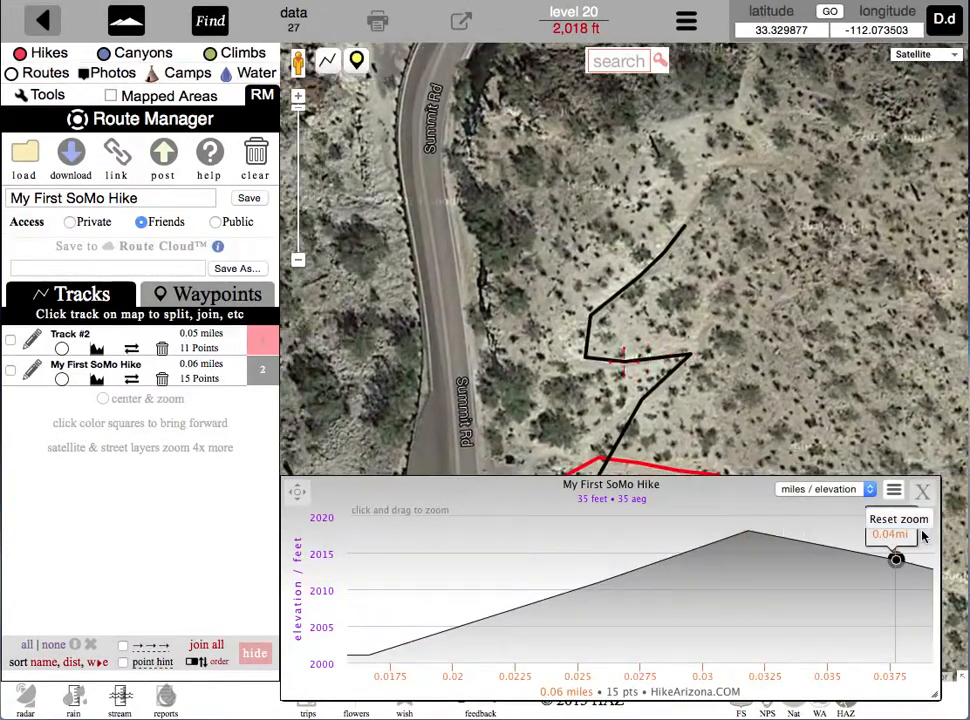
{"action": "left_click", "coordinate": [915, 526]}
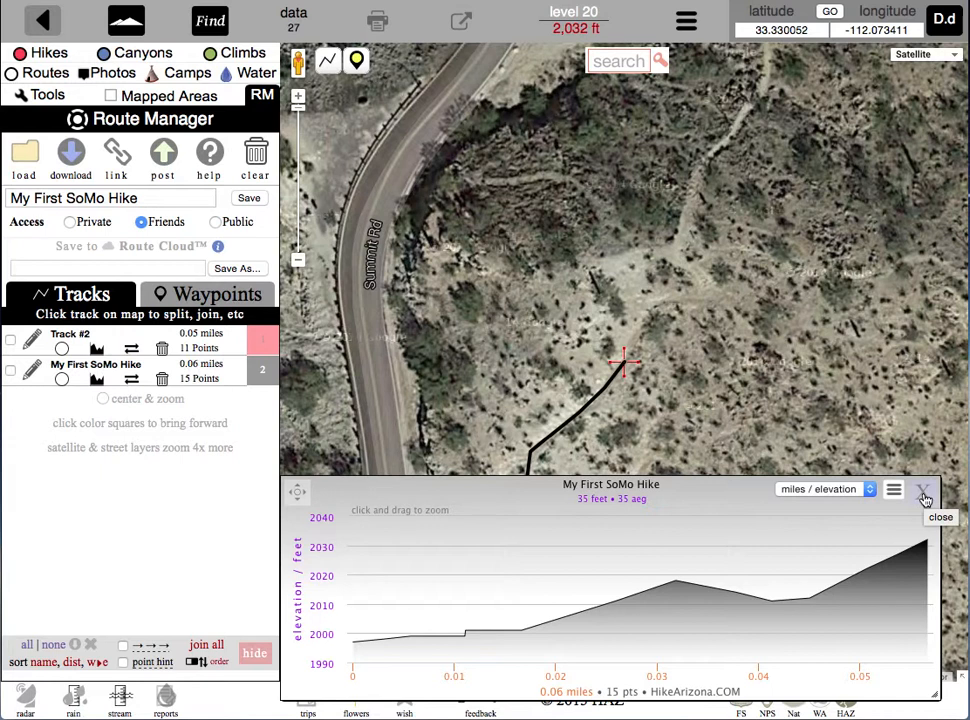
- Close the elevation profile and set a measuring point on the My First SoMo Hike track at its first bend east of Summit Rd
{"action": "left_click", "coordinate": [924, 497]}
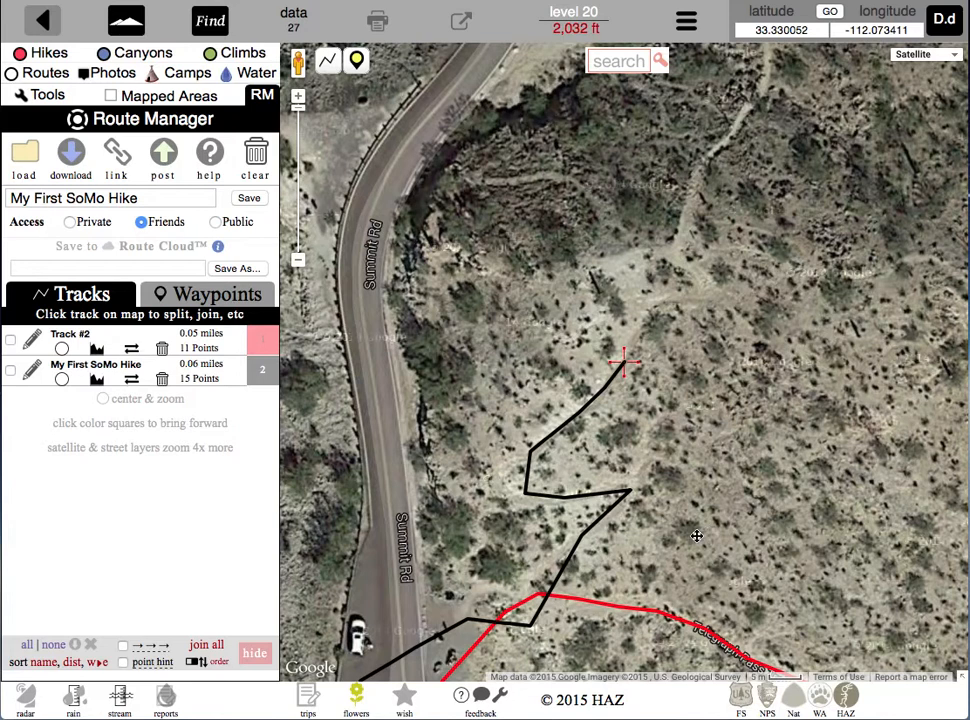
{"action": "left_click_drag", "start_coordinate": [582, 631], "coordinate": [651, 447]}
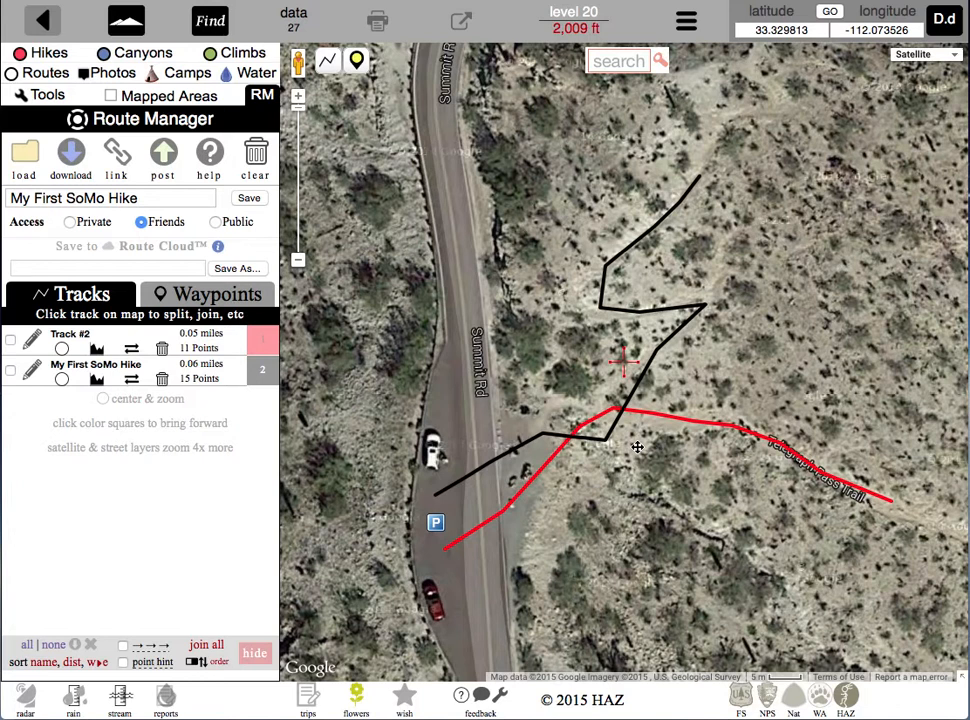
{"action": "left_click", "coordinate": [541, 437]}
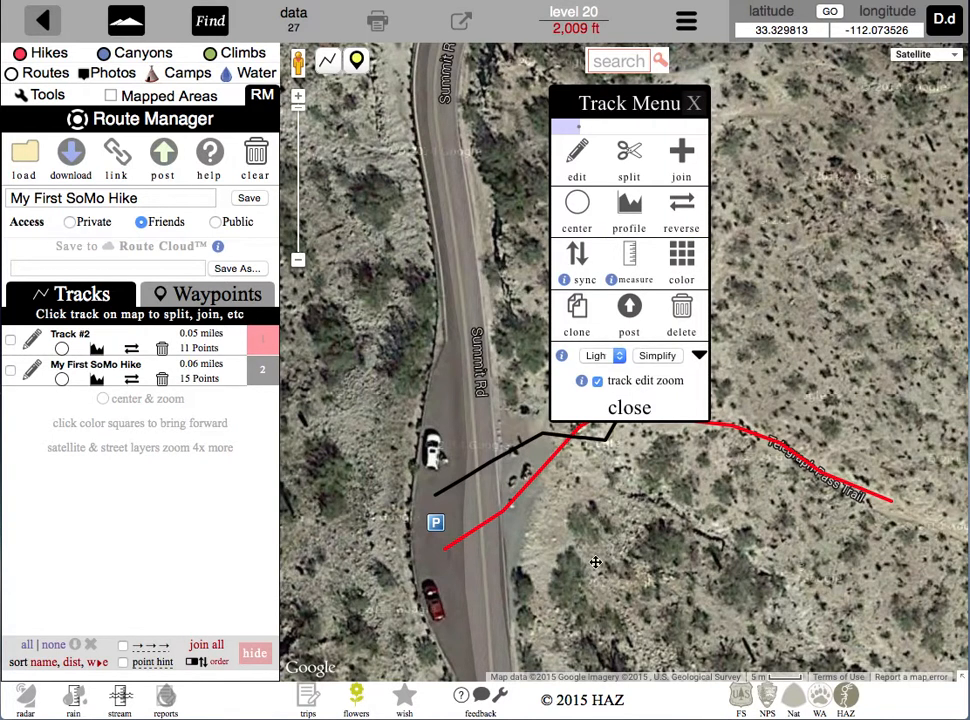
{"action": "left_click", "coordinate": [630, 408]}
{"action": "left_click_drag", "start_coordinate": [595, 524], "coordinate": [485, 483]}
{"action": "left_click", "coordinate": [439, 411]}
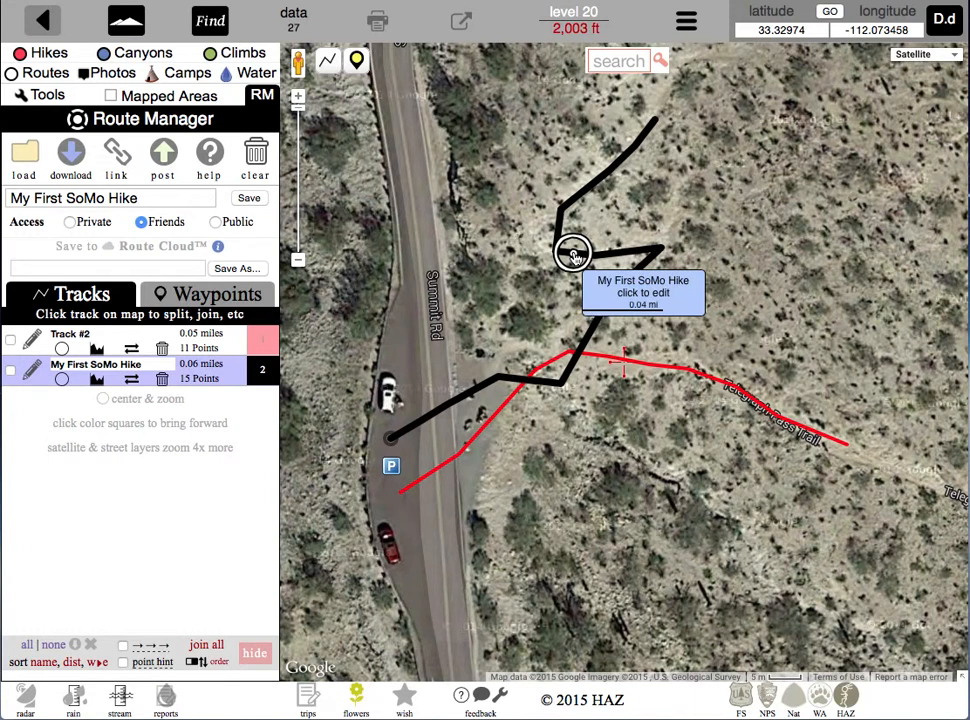
{"action": "left_click", "coordinate": [497, 380]}
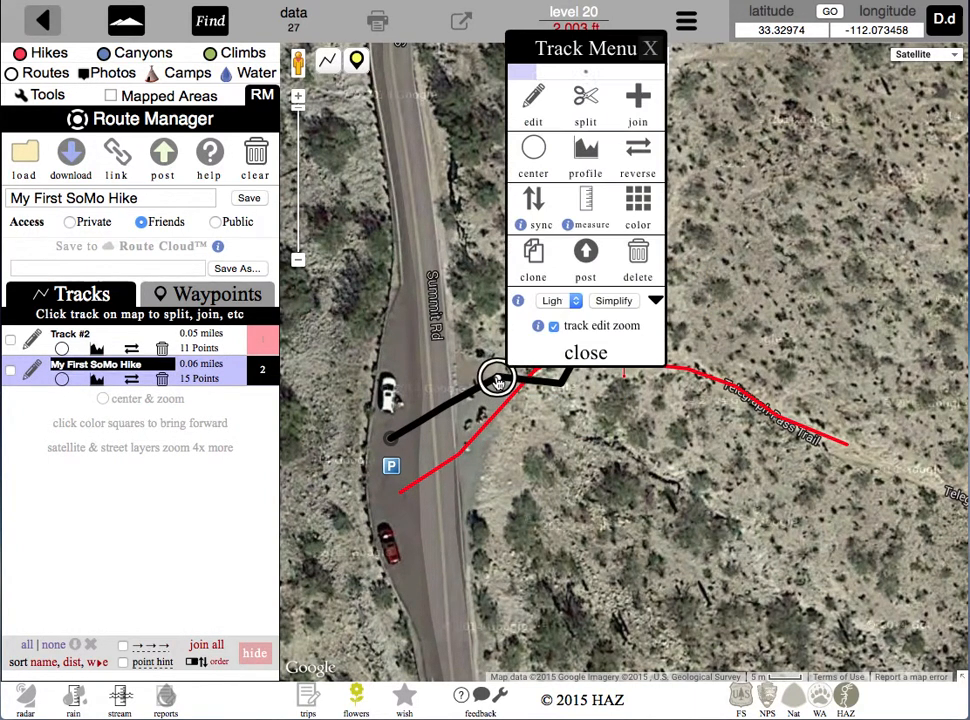
{"action": "left_click", "coordinate": [585, 208]}
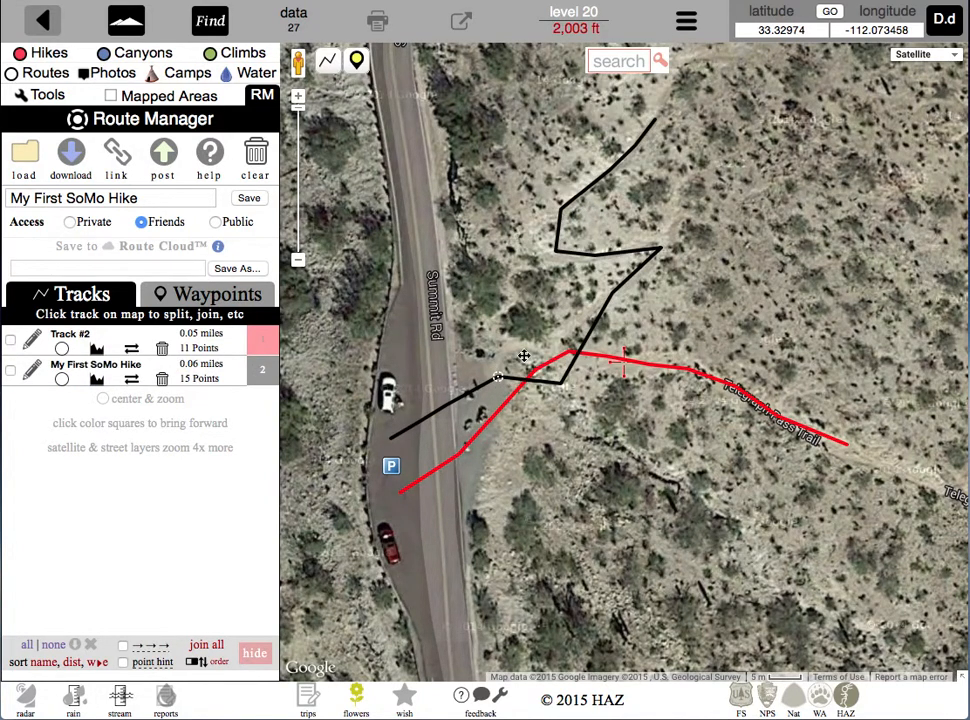
{"action": "mouse_move", "coordinate": [645, 268]}
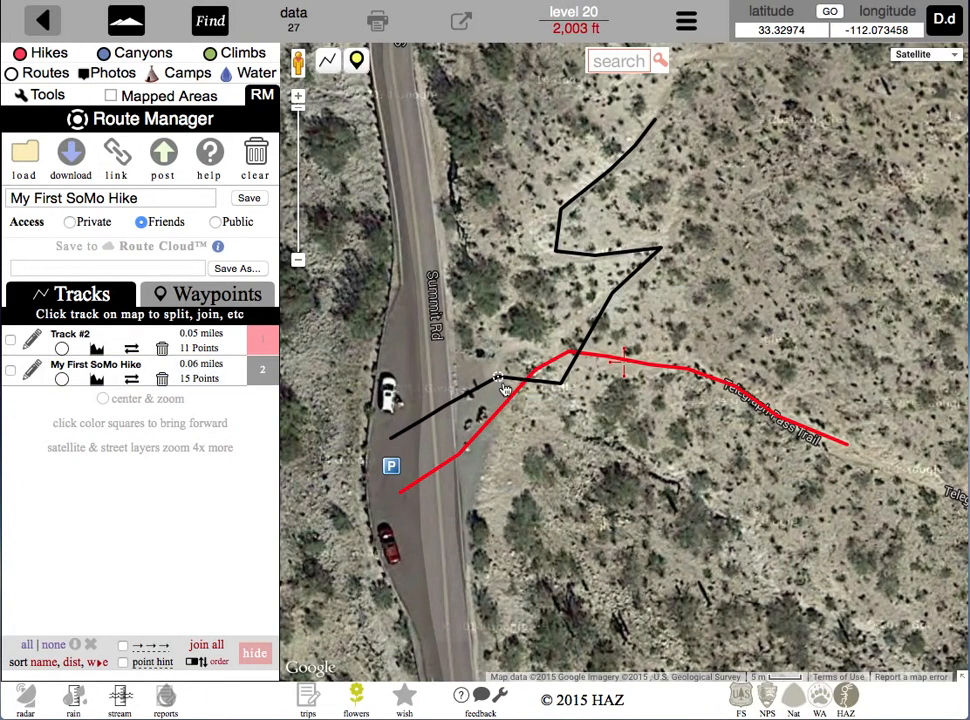
- Unset the measuring point on the My First SoMo Hike track
{"action": "left_click", "coordinate": [648, 262]}
{"action": "left_click", "coordinate": [741, 450]}
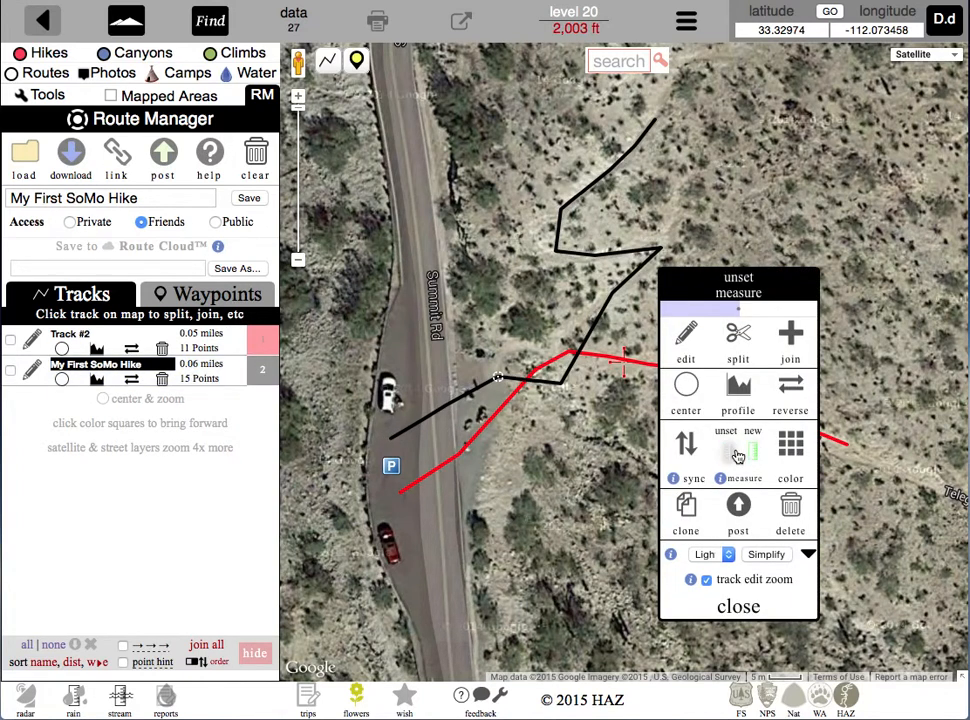
{"action": "left_click", "coordinate": [726, 452]}
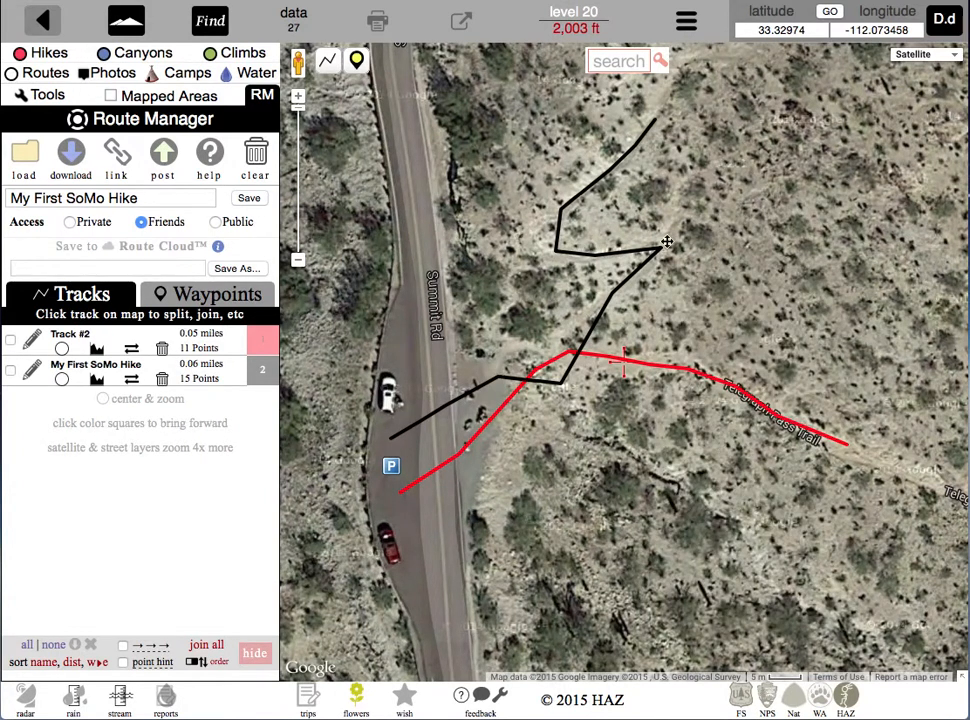
- Change the color of the My First SoMo Hike track to blue
{"action": "left_click", "coordinate": [657, 252]}
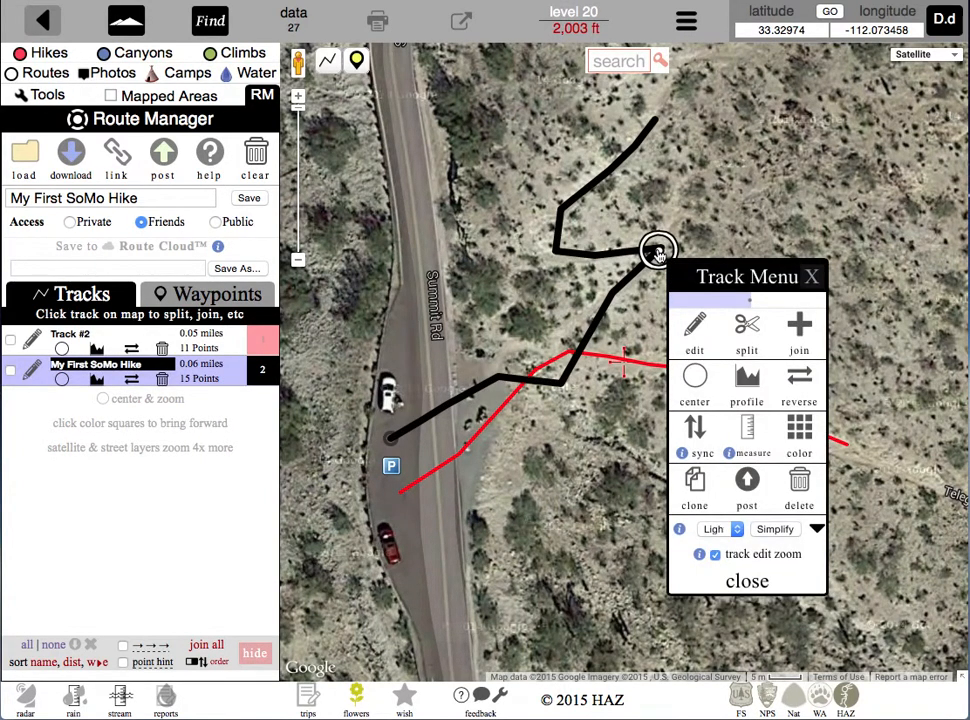
{"action": "left_click", "coordinate": [799, 432]}
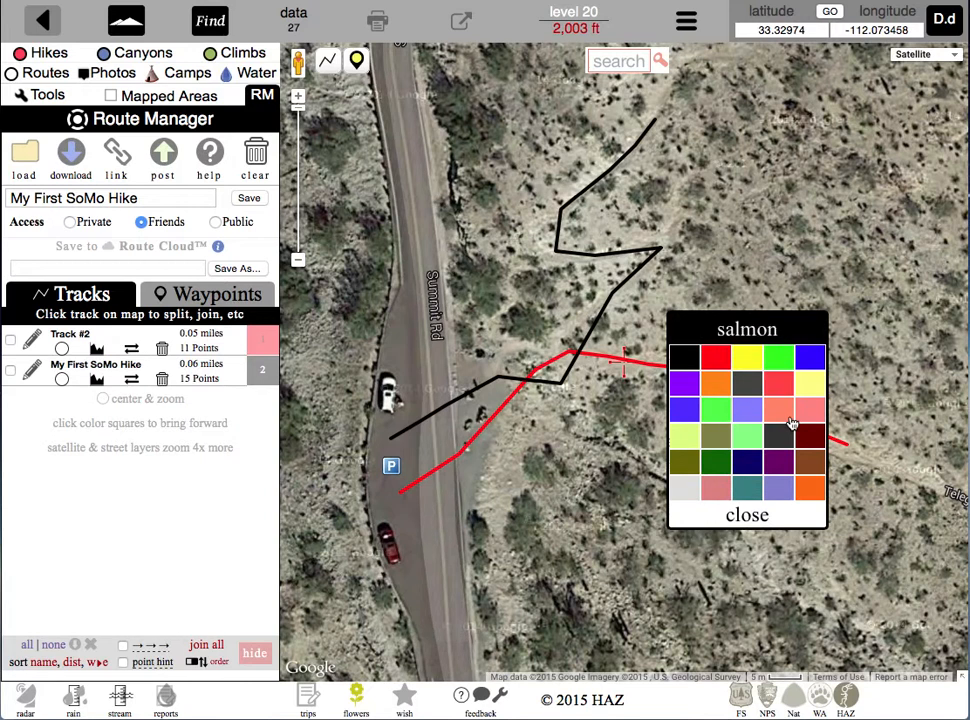
{"action": "left_click", "coordinate": [816, 359]}
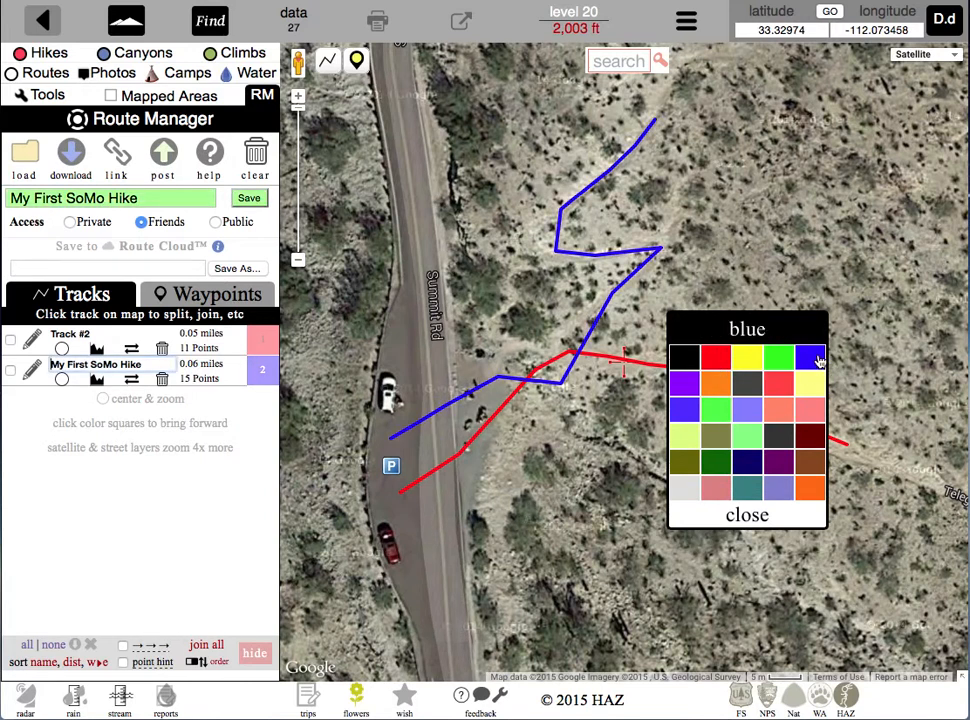
- Clone the My First SoMo Hike track and bring the original in front of the clone
{"action": "left_click", "coordinate": [619, 289]}
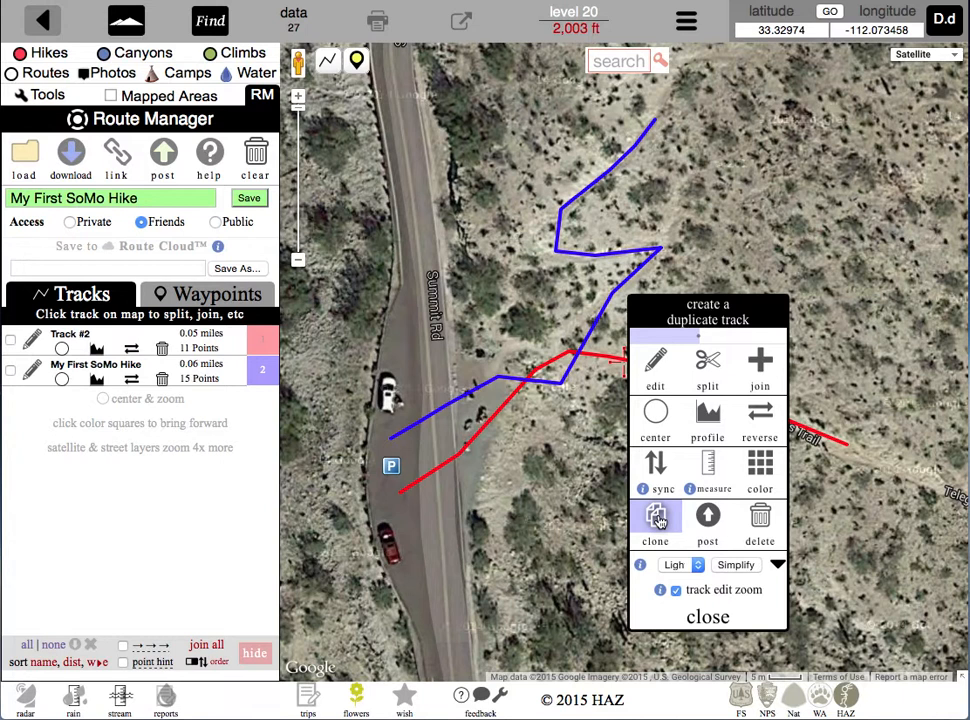
{"action": "left_click", "coordinate": [657, 516]}
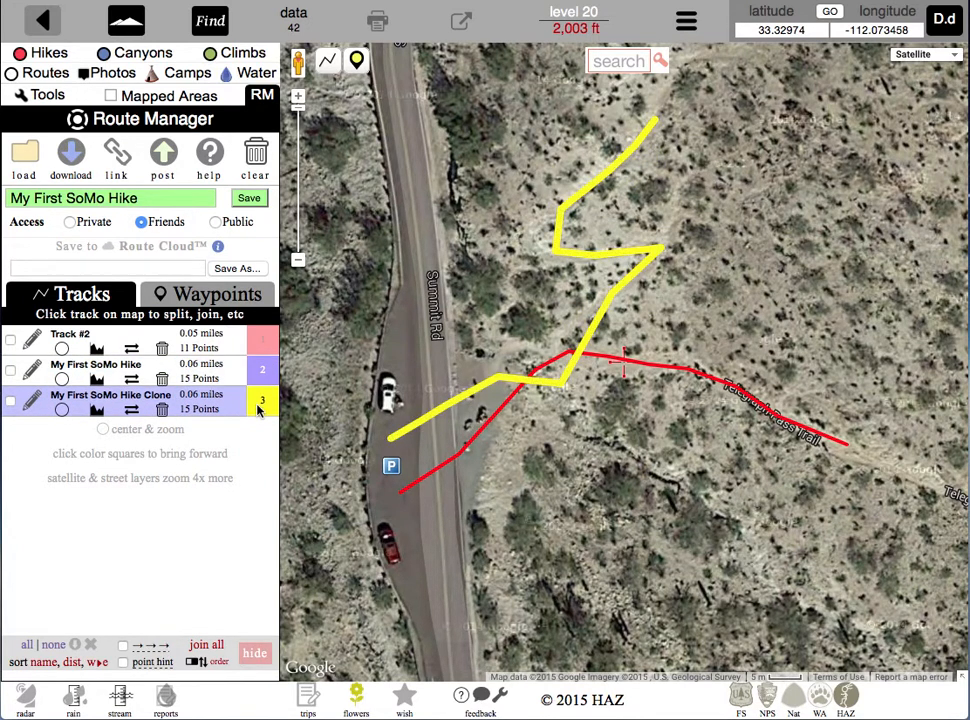
{"action": "left_click", "coordinate": [259, 372]}
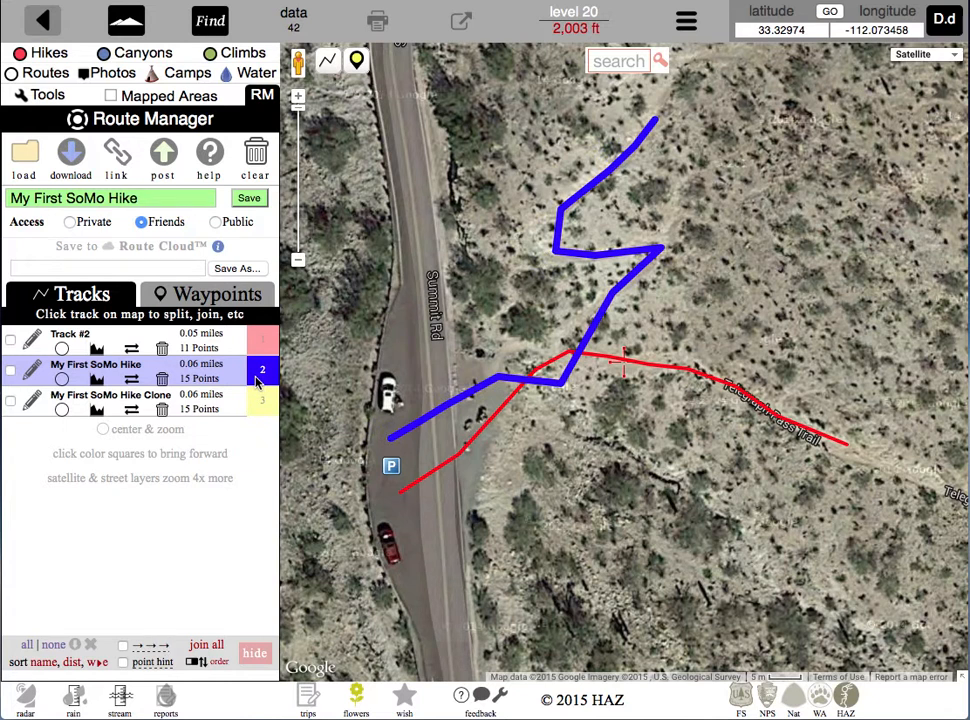
- Join the far northern end of My First SoMo Hike to the same end of its clone to make an out-and-back track
{"action": "left_click", "coordinate": [650, 122]}
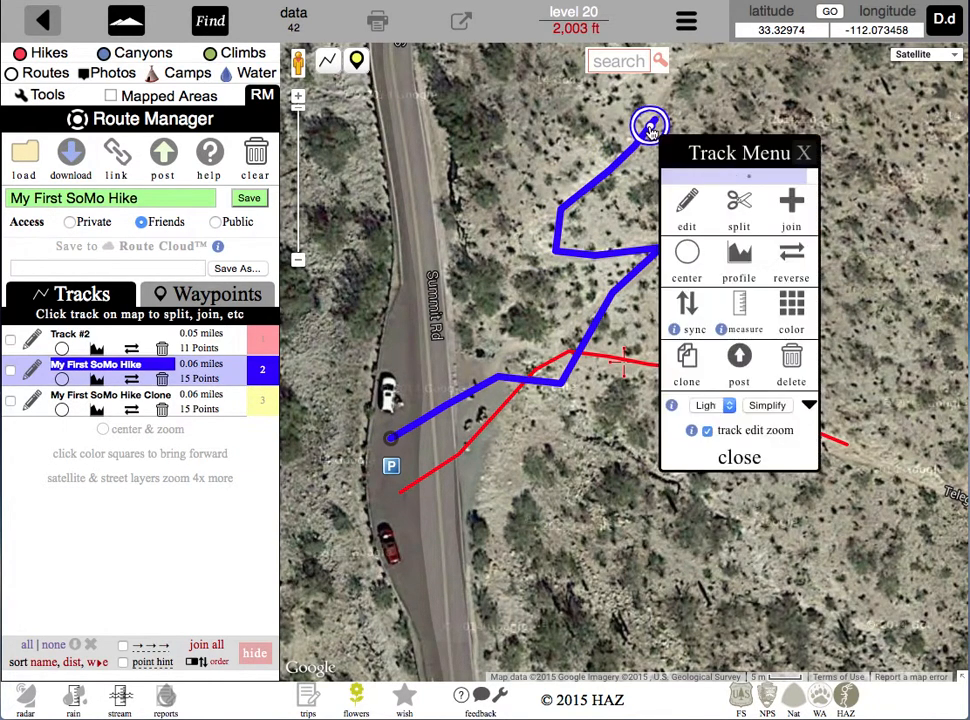
{"action": "left_click", "coordinate": [792, 206]}
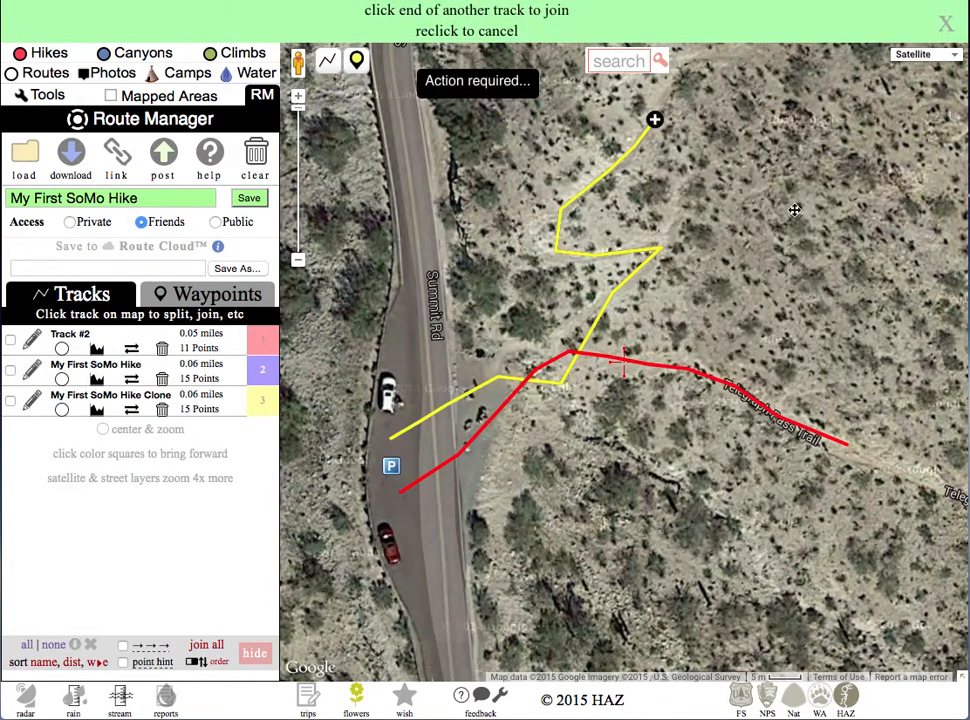
{"action": "left_click", "coordinate": [645, 135]}
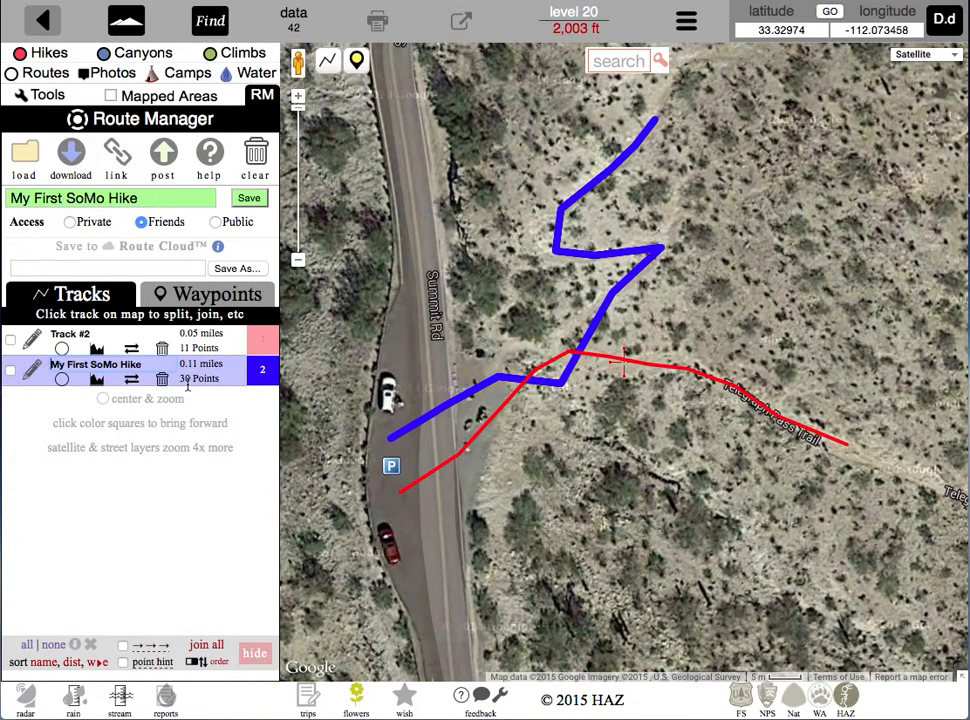
- Review the elevation profile of the joined My First SoMo Hike track and save the route
{"action": "left_click", "coordinate": [96, 382]}
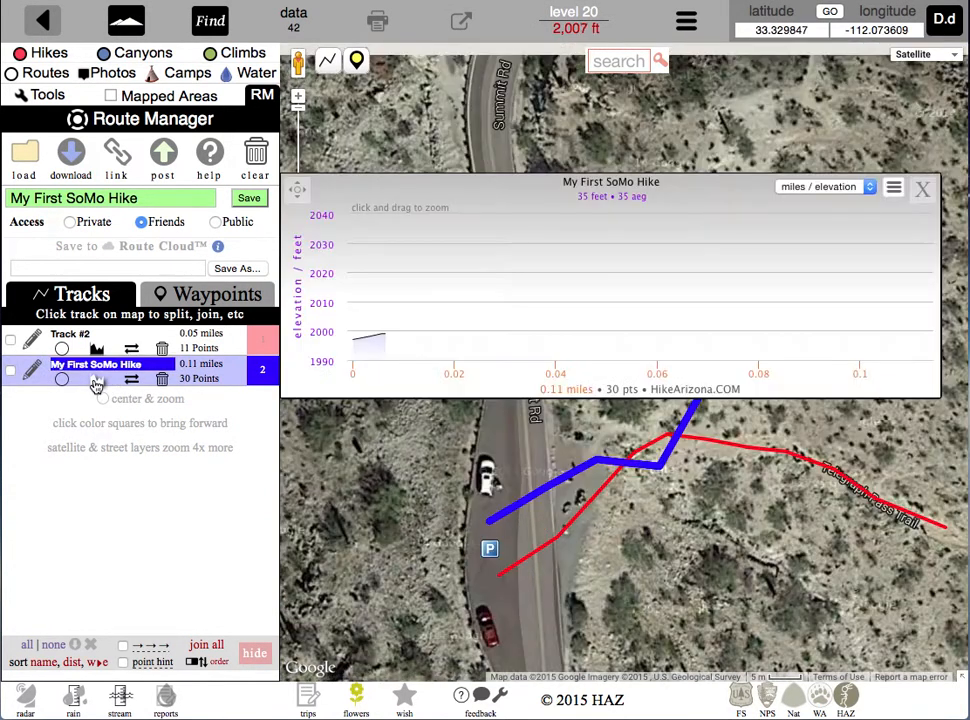
{"action": "mouse_move", "coordinate": [353, 641]}
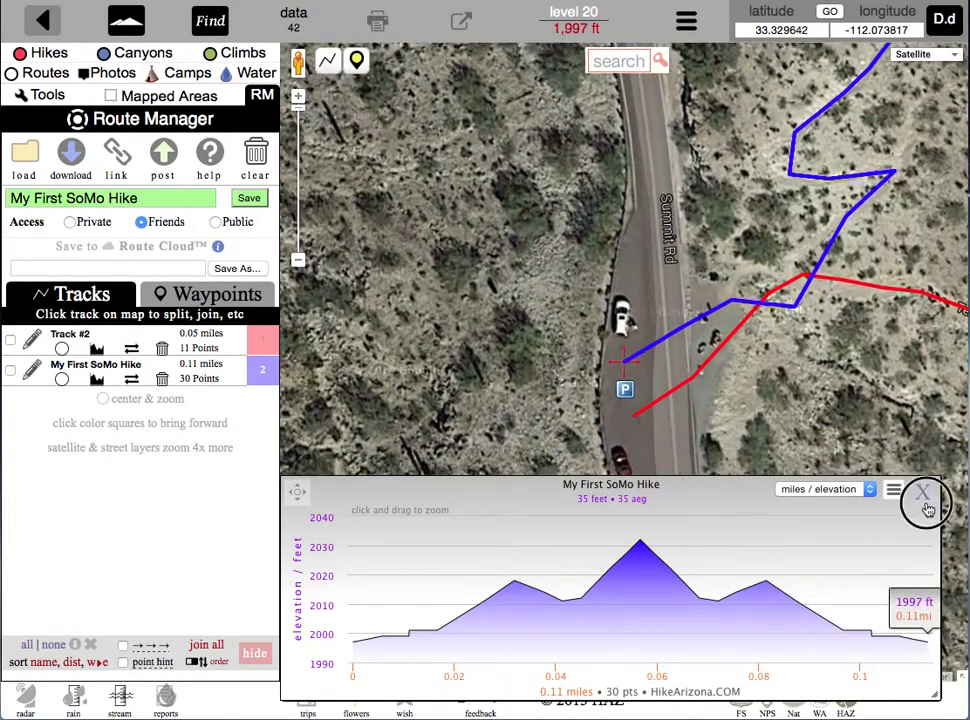
{"action": "left_click", "coordinate": [922, 491]}
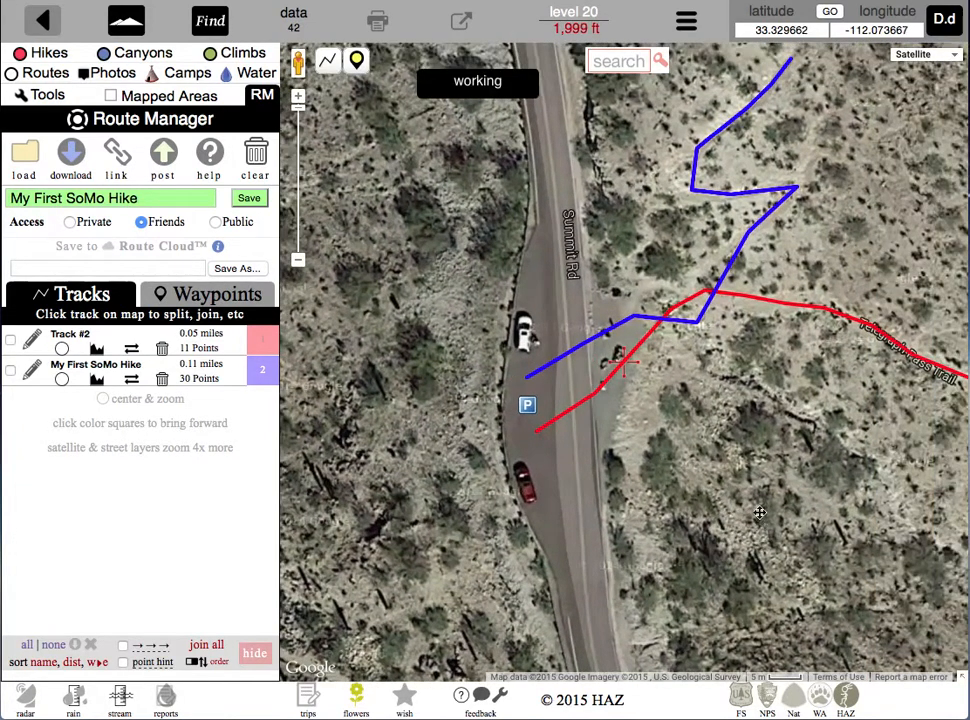
{"action": "left_click", "coordinate": [245, 199]}
- View the My First SoMo Hike track in full track edit mode with track edit zoom on, and leave the mode without editing
{"action": "left_click", "coordinate": [620, 288]}
{"action": "left_click_drag", "start_coordinate": [620, 288], "coordinate": [606, 298]}
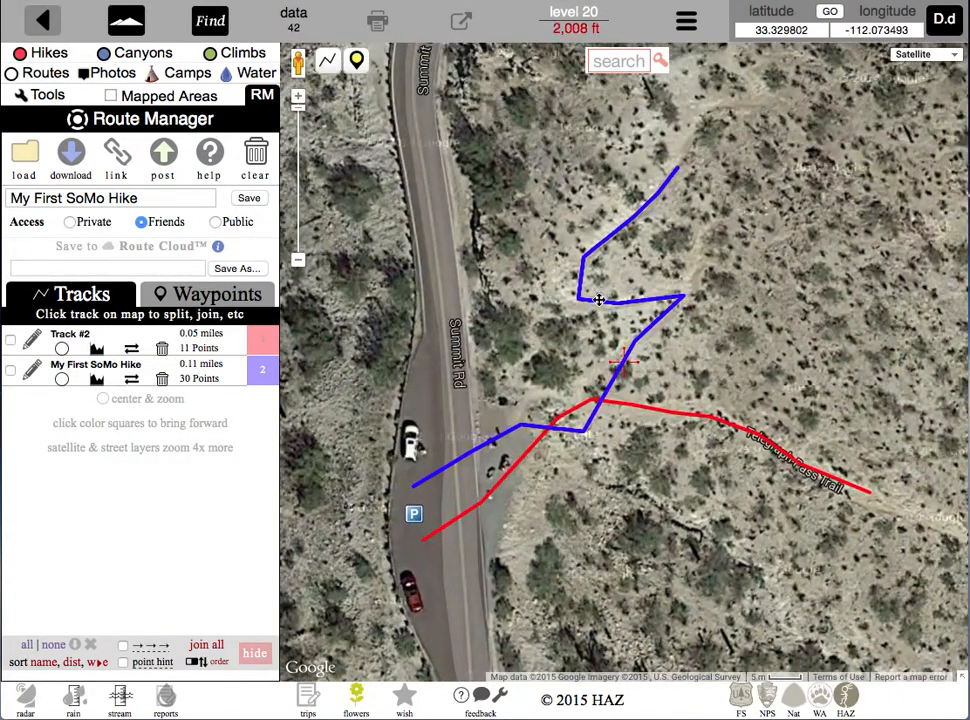
{"action": "left_click", "coordinate": [597, 304]}
{"action": "left_click", "coordinate": [597, 304]}
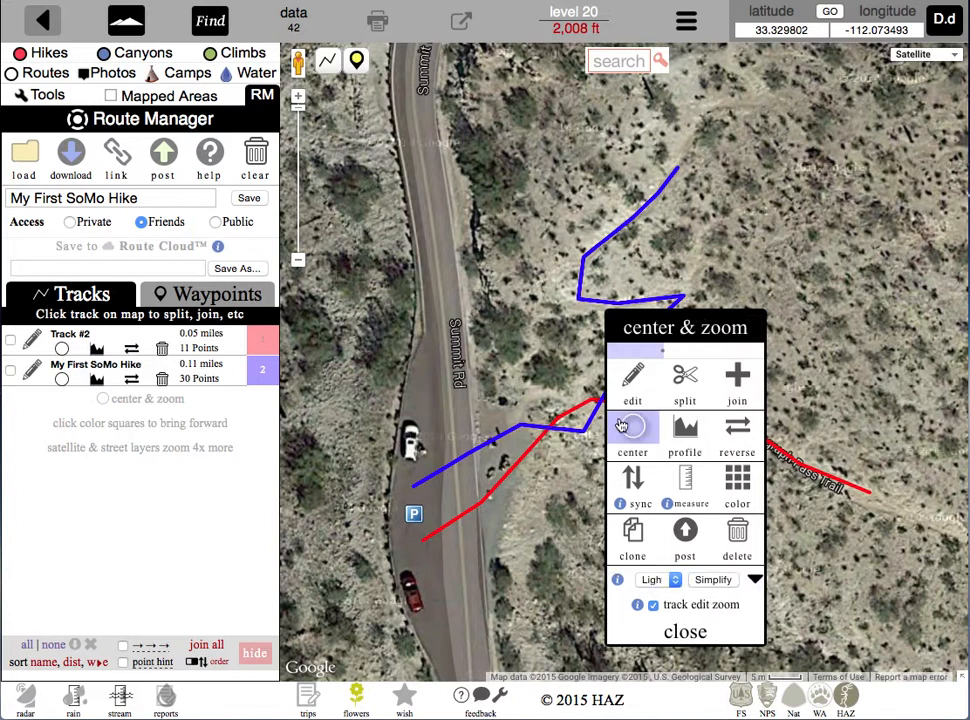
{"action": "left_click_drag", "start_coordinate": [545, 509], "coordinate": [273, 526]}
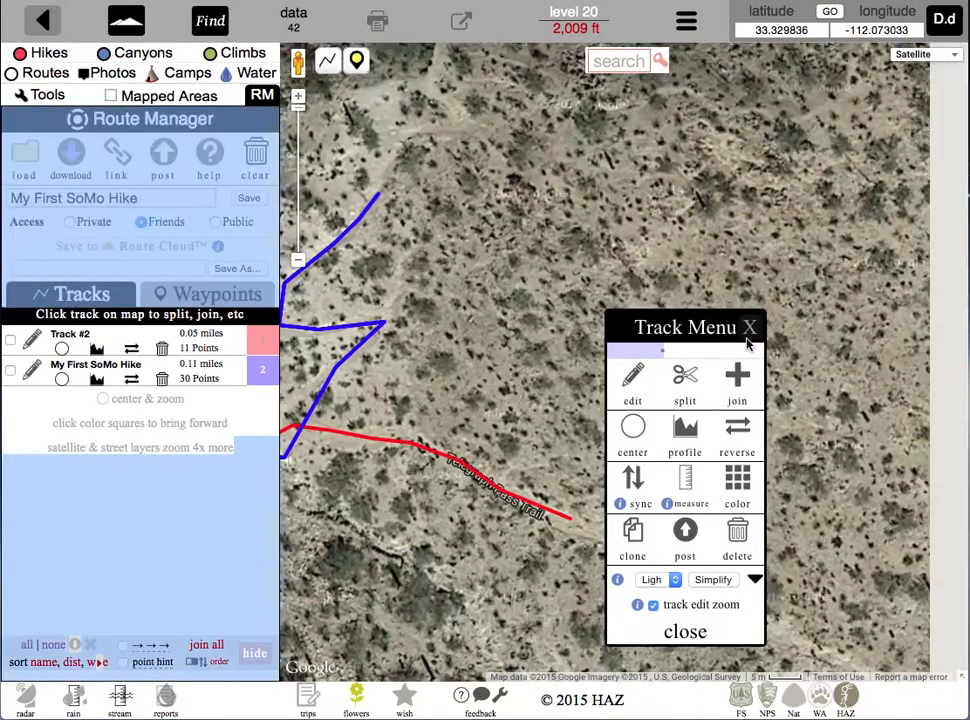
{"action": "left_click_drag", "start_coordinate": [806, 280], "coordinate": [725, 283]}
{"action": "left_click", "coordinate": [632, 378]}
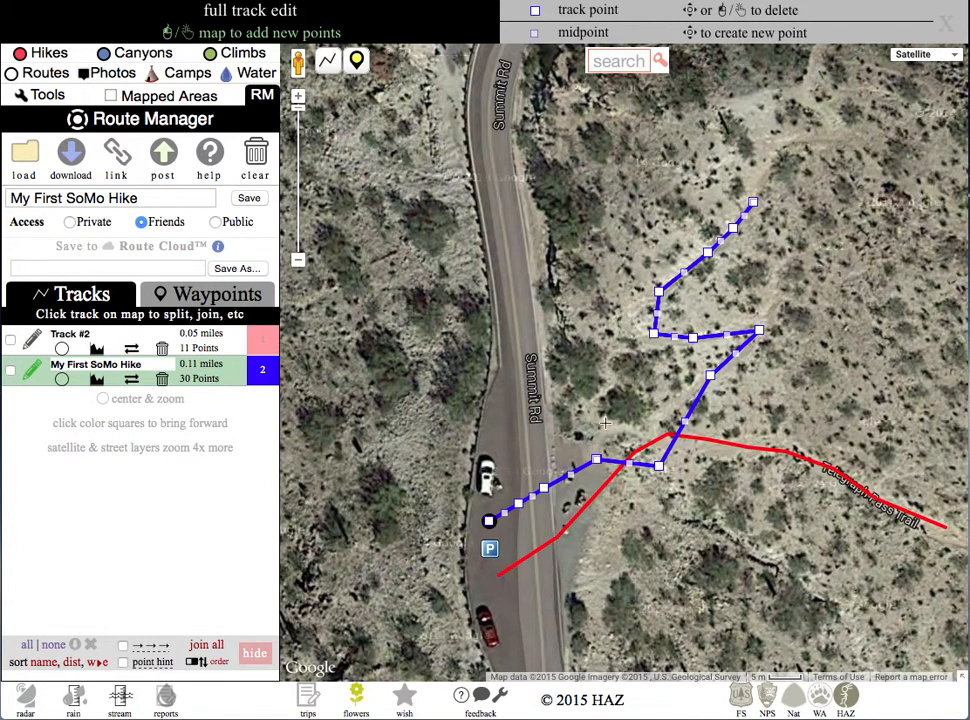
{"action": "left_click_drag", "start_coordinate": [611, 405], "coordinate": [436, 465]}
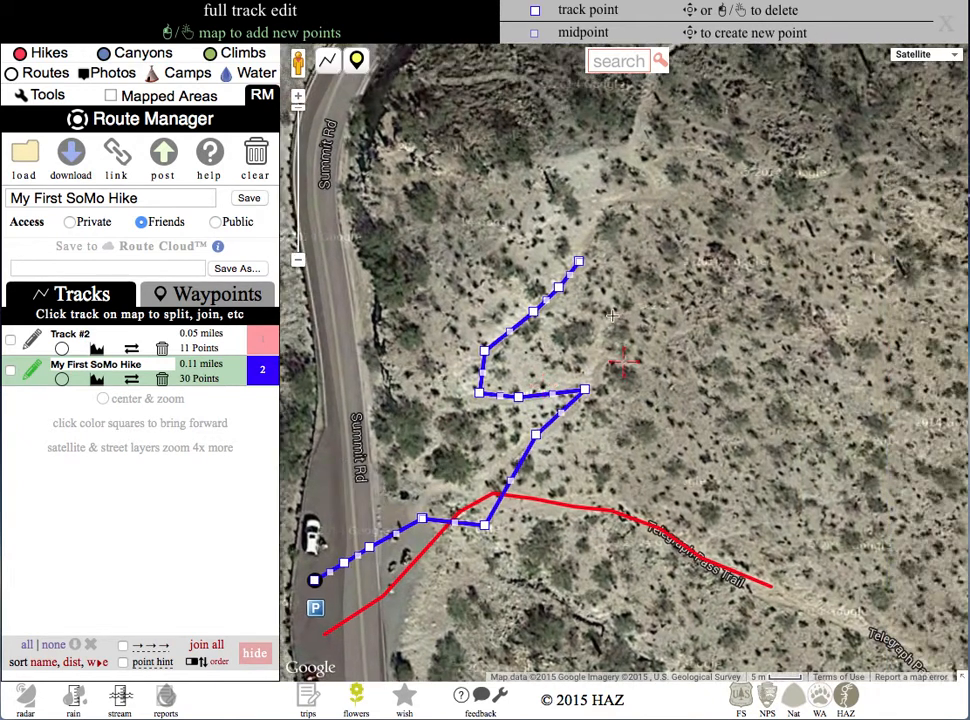
{"action": "left_click", "coordinate": [31, 372]}
- Turn off track edit zoom and check the effect by entering and leaving full track edit on My First SoMo Hike
{"action": "left_click_drag", "start_coordinate": [589, 221], "coordinate": [587, 336]}
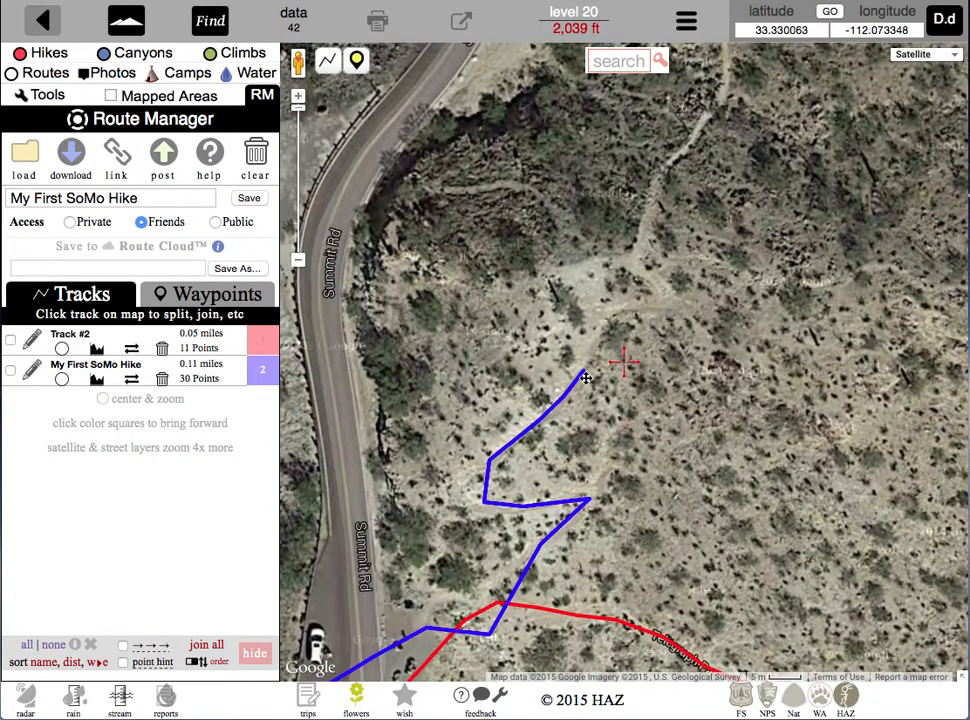
{"action": "left_click", "coordinate": [581, 378]}
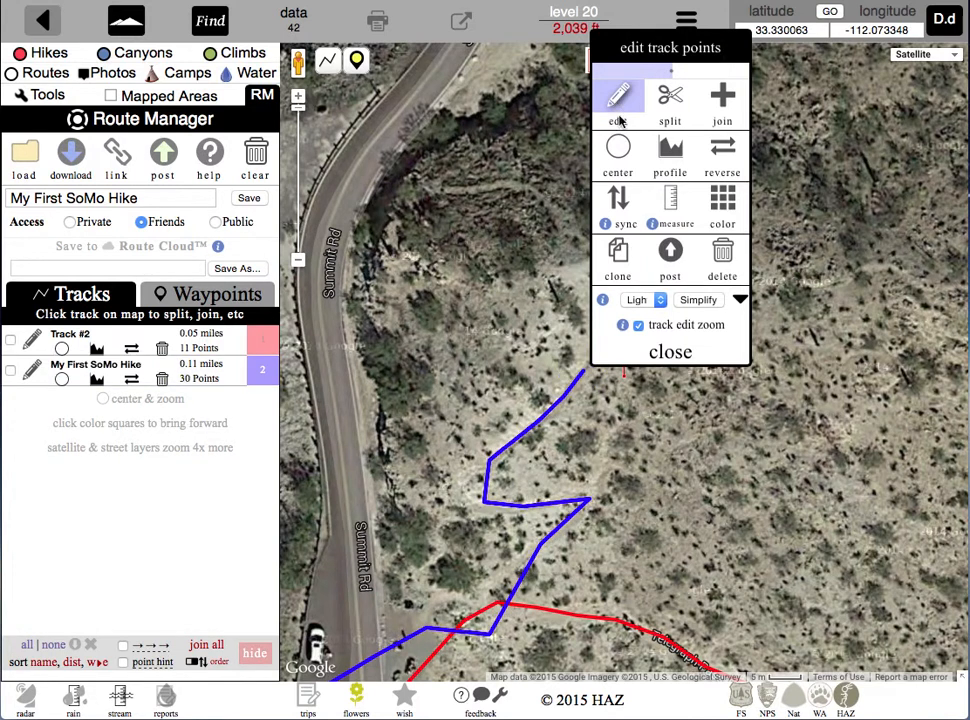
{"action": "left_click", "coordinate": [639, 327]}
{"action": "left_click", "coordinate": [618, 97]}
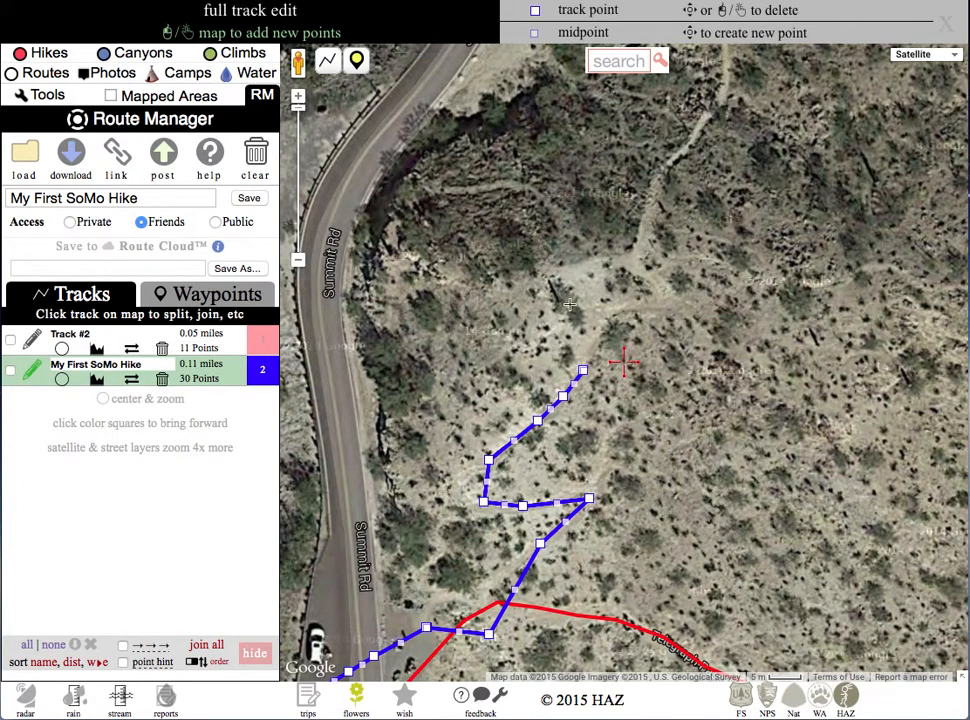
{"action": "left_click", "coordinate": [31, 375]}
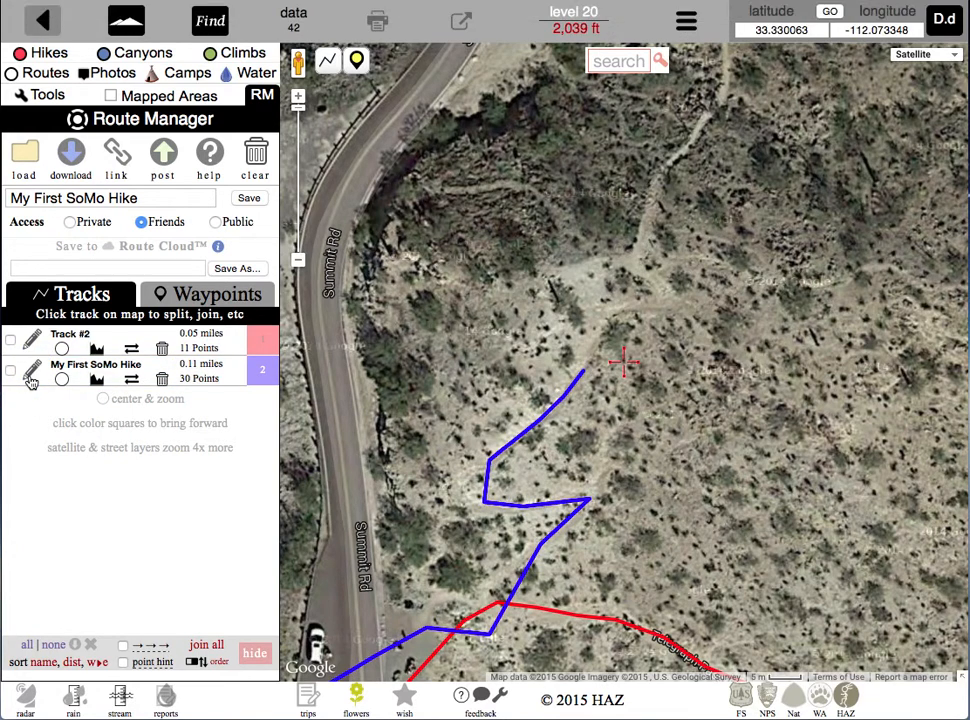
- Try selecting Track #2 and My First SoMo Hike in the track list, and deselect Track #2 again
{"action": "left_click_drag", "start_coordinate": [831, 506], "coordinate": [842, 434]}
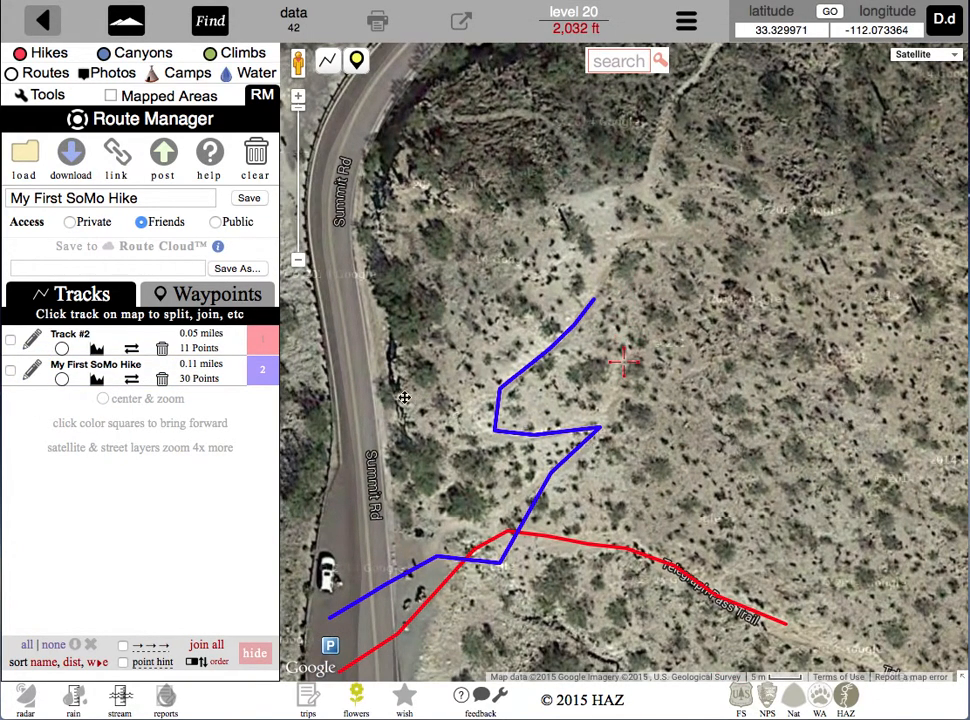
{"action": "left_click_drag", "start_coordinate": [396, 396], "coordinate": [535, 309]}
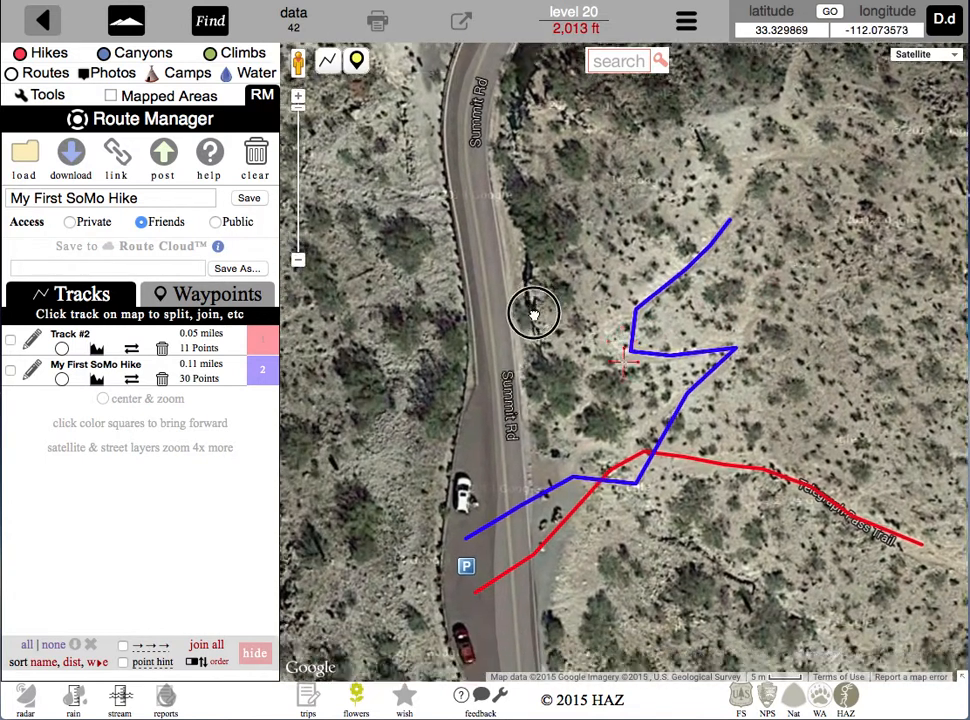
{"action": "left_click_drag", "start_coordinate": [551, 375], "coordinate": [537, 314]}
{"action": "mouse_move", "coordinate": [328, 62]}
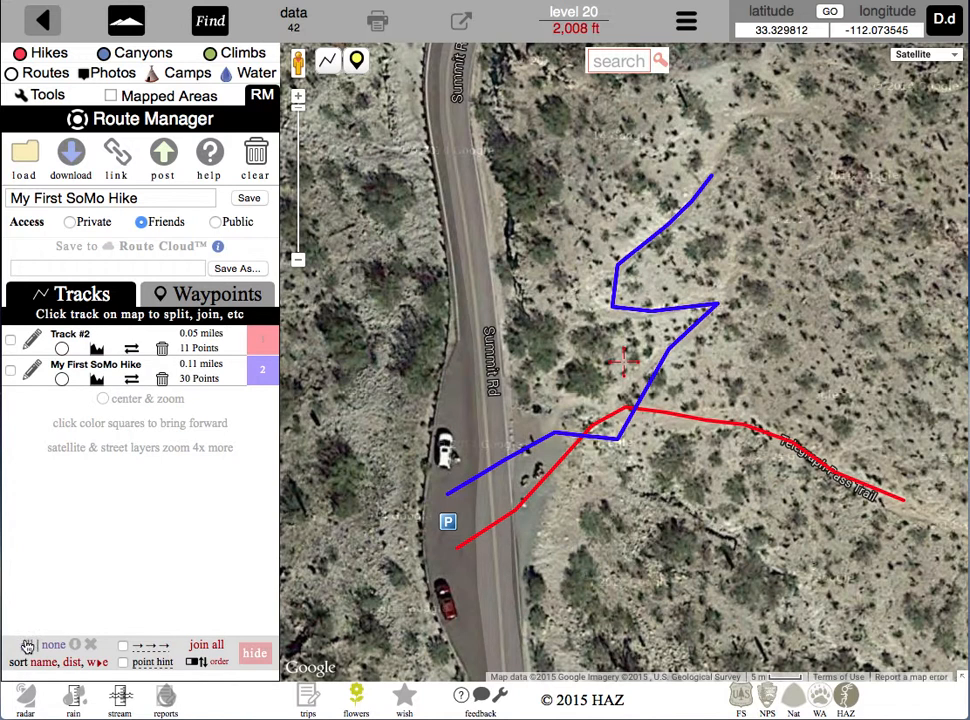
{"action": "left_click", "coordinate": [11, 341]}
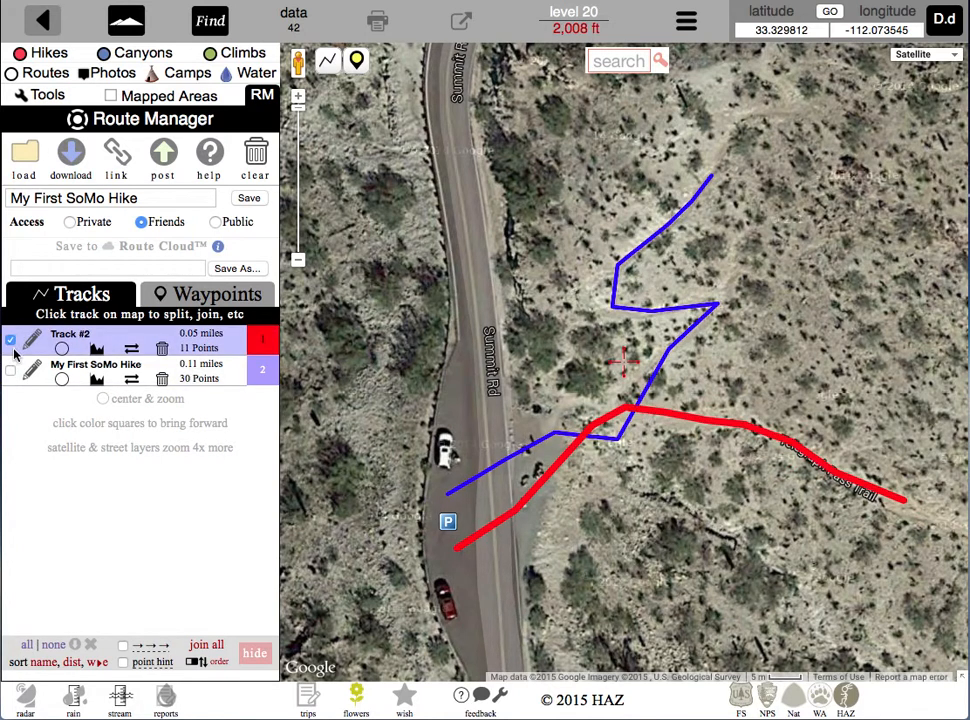
{"action": "left_click", "coordinate": [10, 370]}
{"action": "left_click", "coordinate": [11, 341]}
{"action": "left_click", "coordinate": [11, 371]}
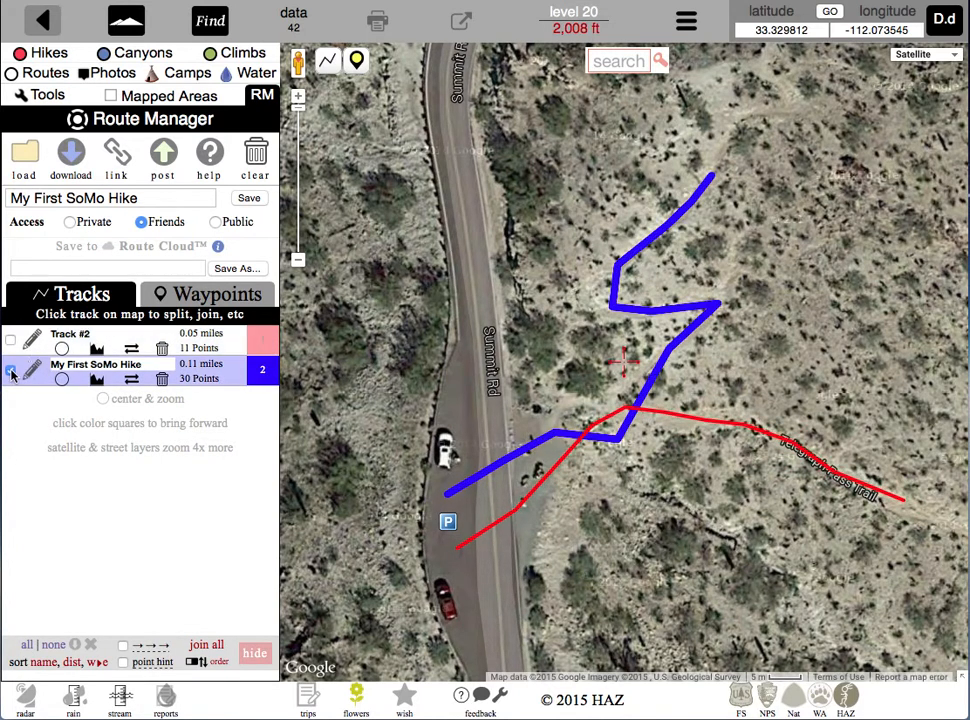
- Toggle selection of all tracks, select only Track #2, and view the route's download options without downloading
{"action": "left_click", "coordinate": [26, 648]}
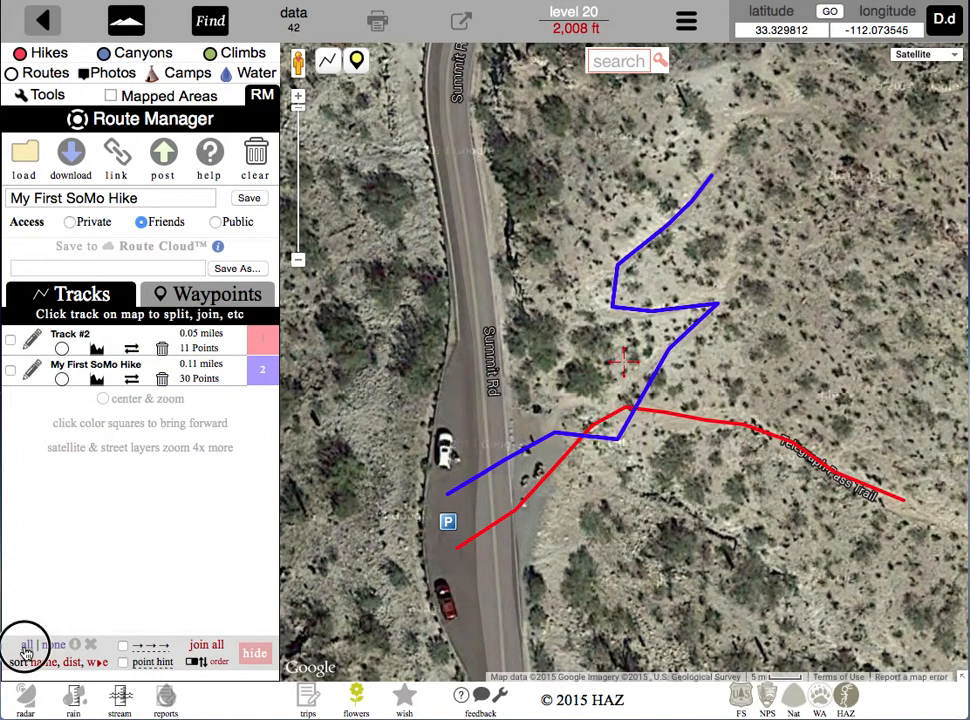
{"action": "left_click", "coordinate": [37, 647]}
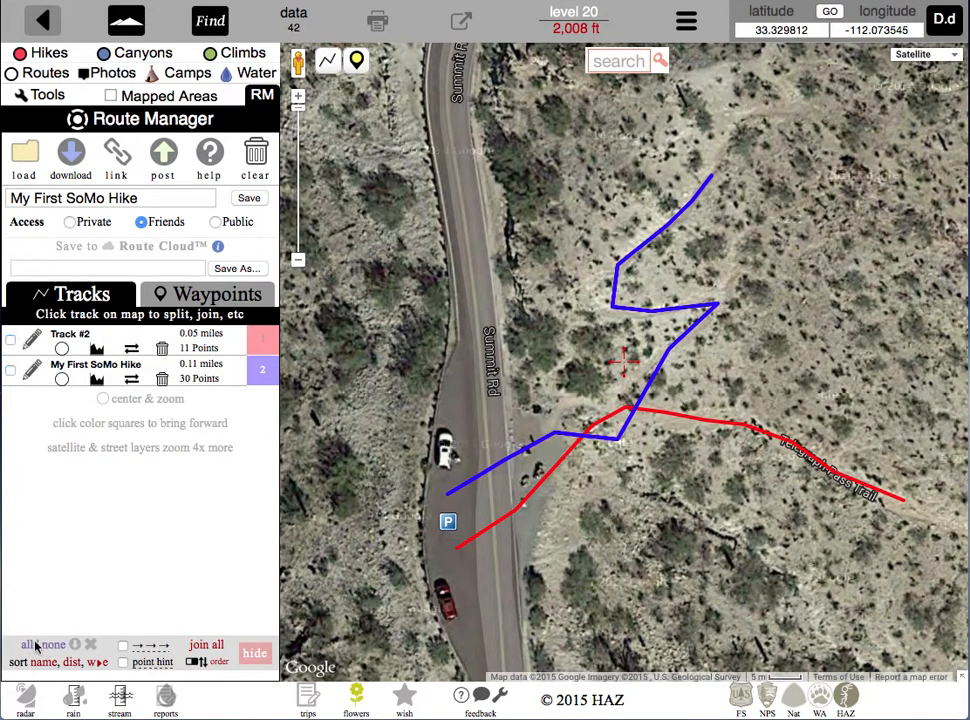
{"action": "left_click", "coordinate": [11, 341]}
{"action": "left_click", "coordinate": [71, 153]}
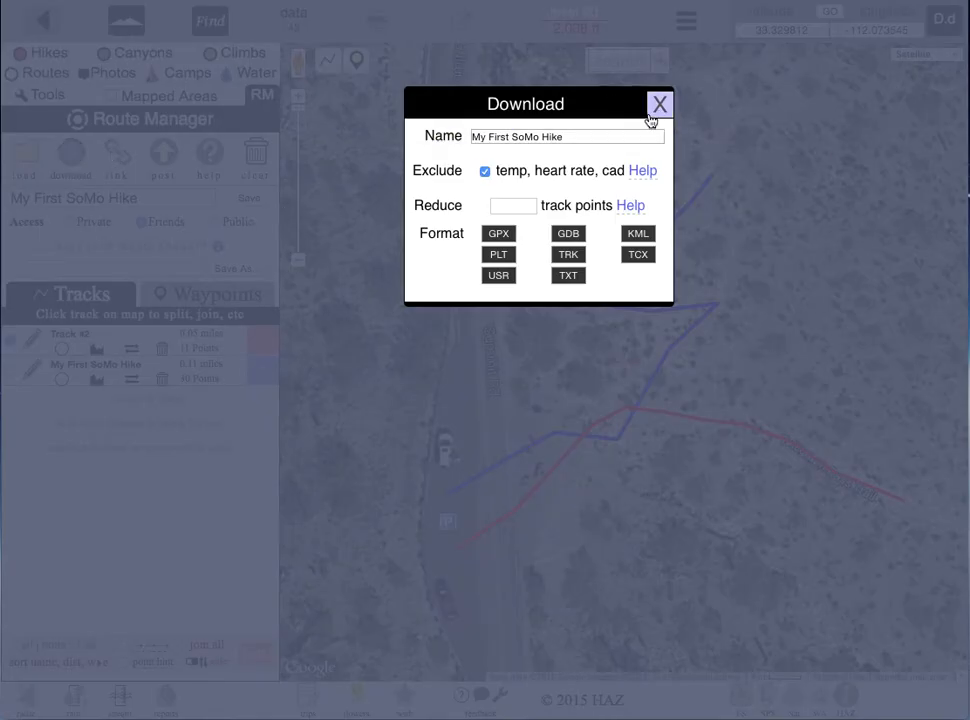
{"action": "left_click", "coordinate": [650, 118]}
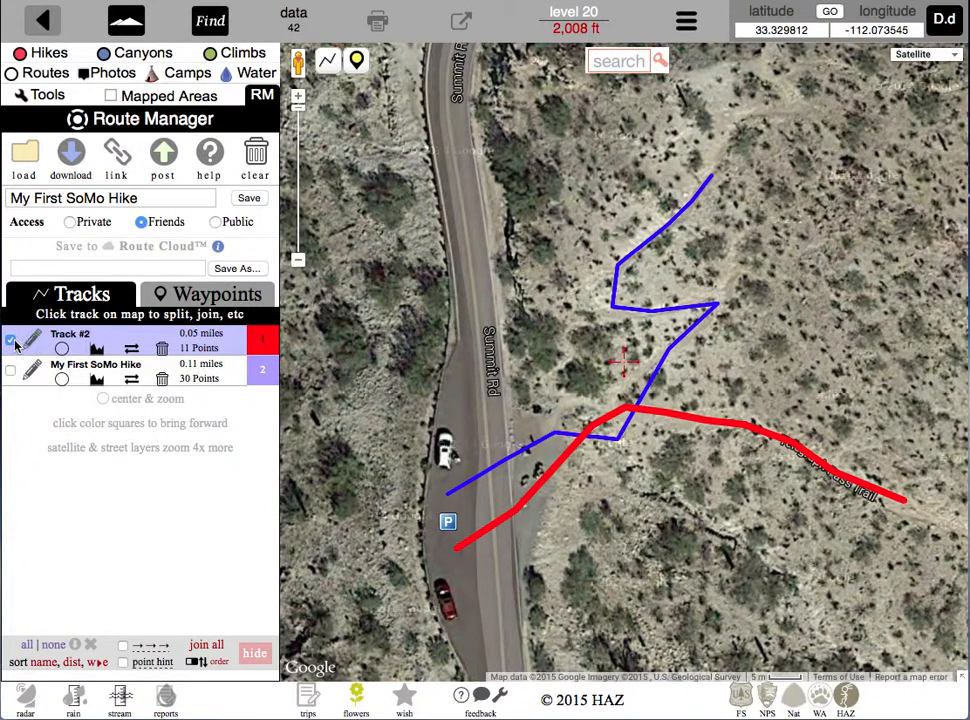
- Check the waypoint list, view the download options for selected tracks and waypoints without downloading, and deselect all tracks
{"action": "left_click", "coordinate": [206, 294]}
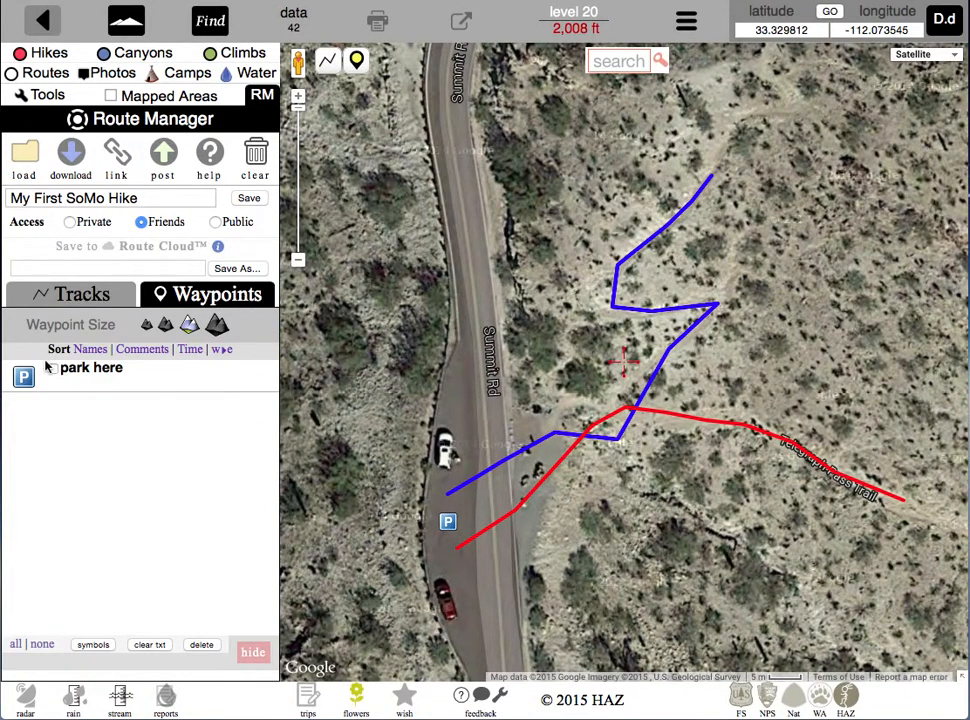
{"action": "left_click", "coordinate": [70, 296]}
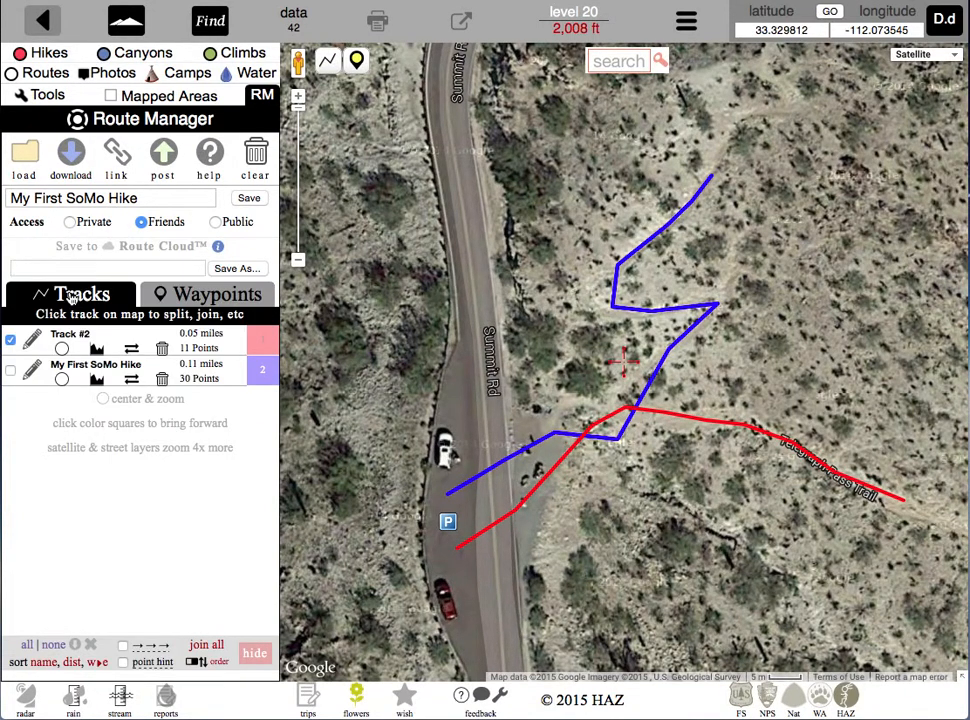
{"action": "left_click", "coordinate": [73, 645]}
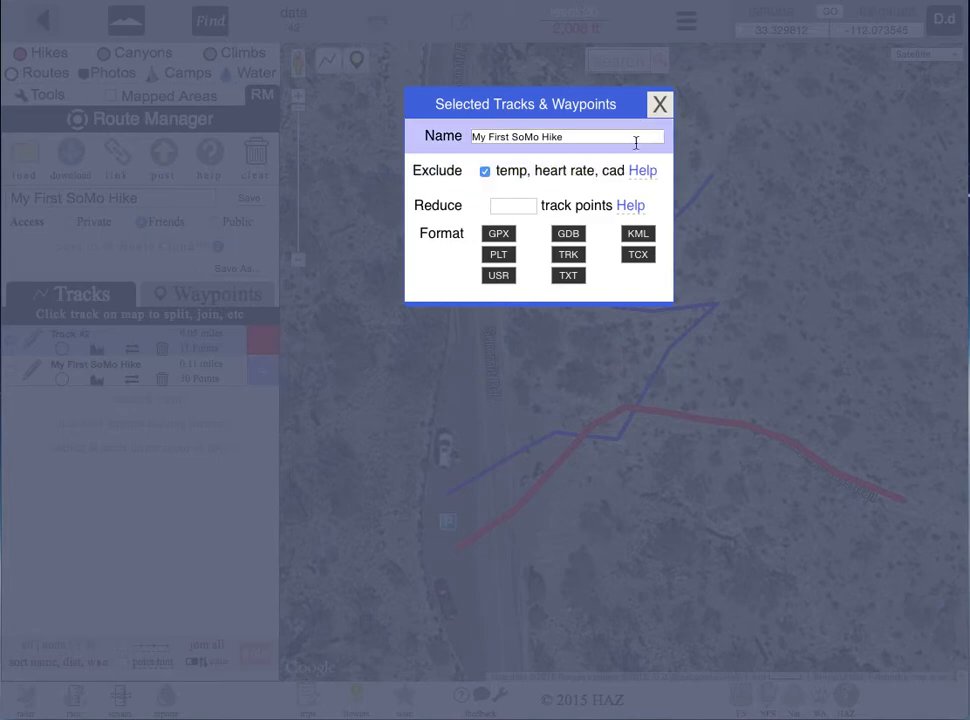
{"action": "left_click", "coordinate": [653, 112]}
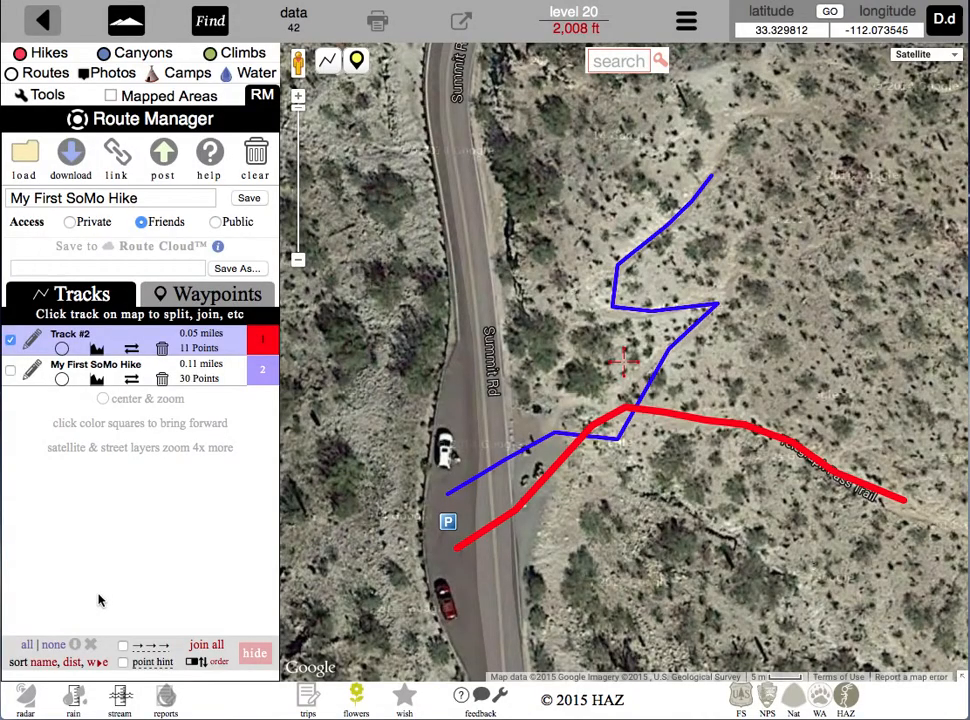
{"action": "left_click", "coordinate": [45, 645]}
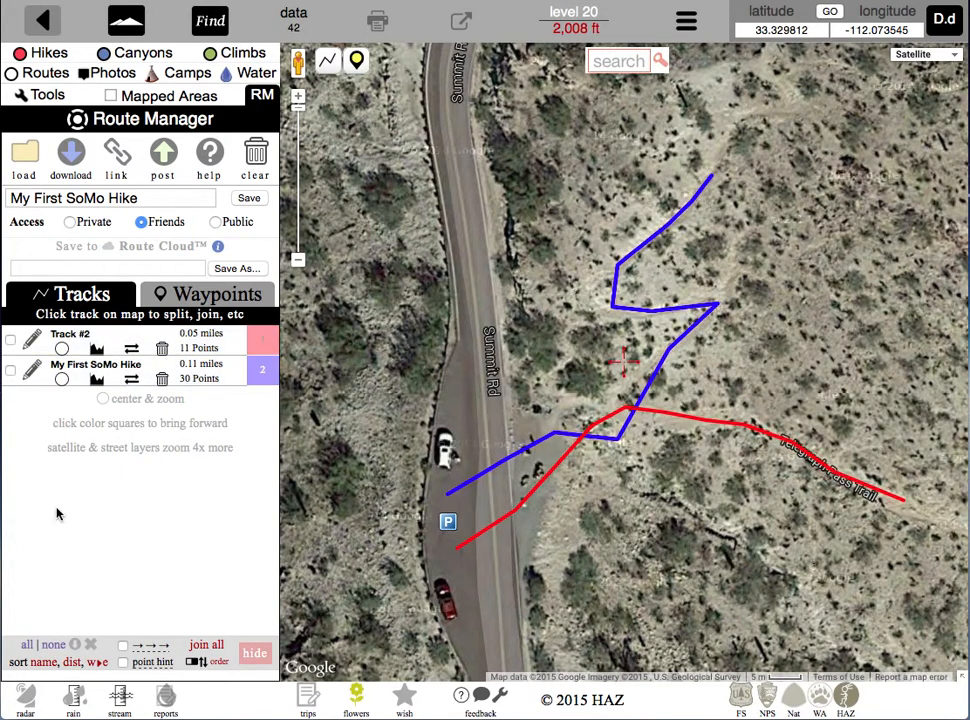
- Sort the route's tracks by name and re-sort them by distance
{"action": "left_click", "coordinate": [42, 664]}
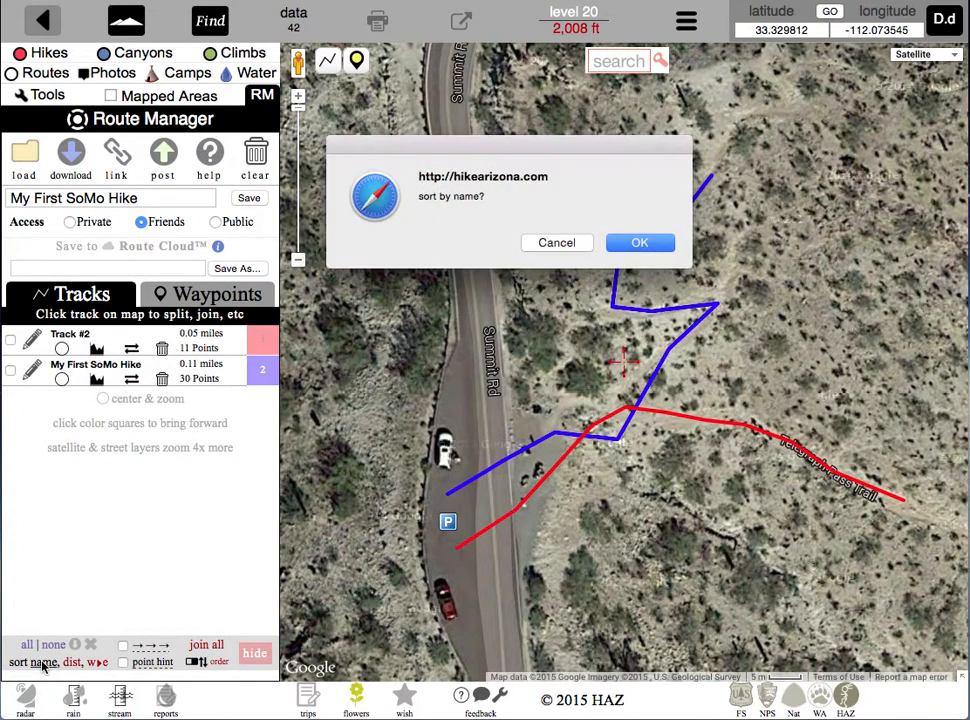
{"action": "left_click", "coordinate": [630, 244]}
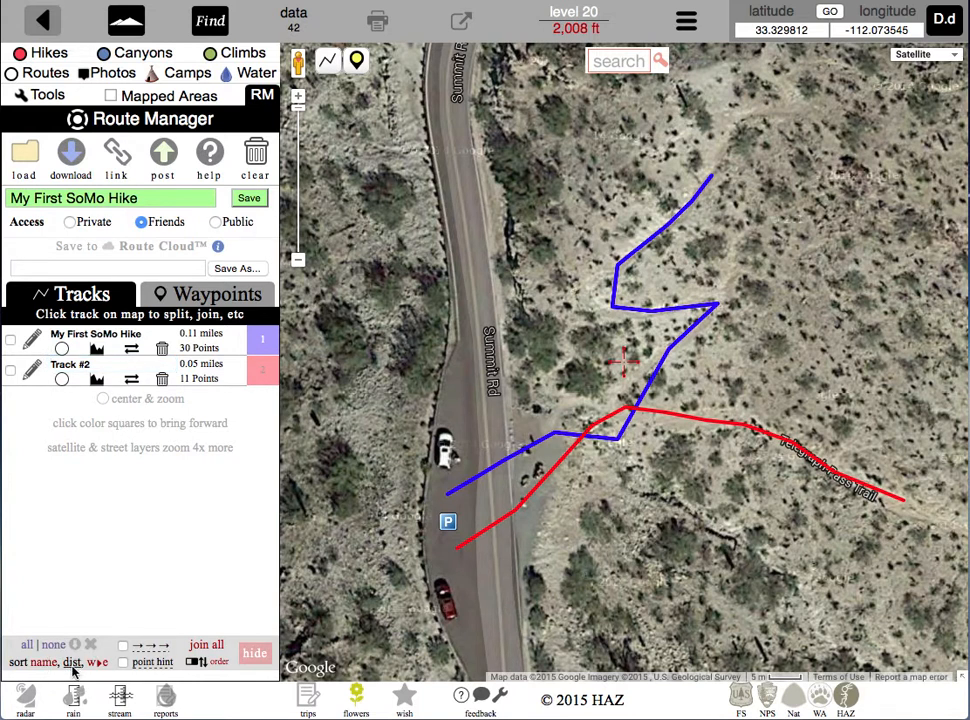
{"action": "left_click", "coordinate": [72, 665]}
{"action": "left_click", "coordinate": [632, 243]}
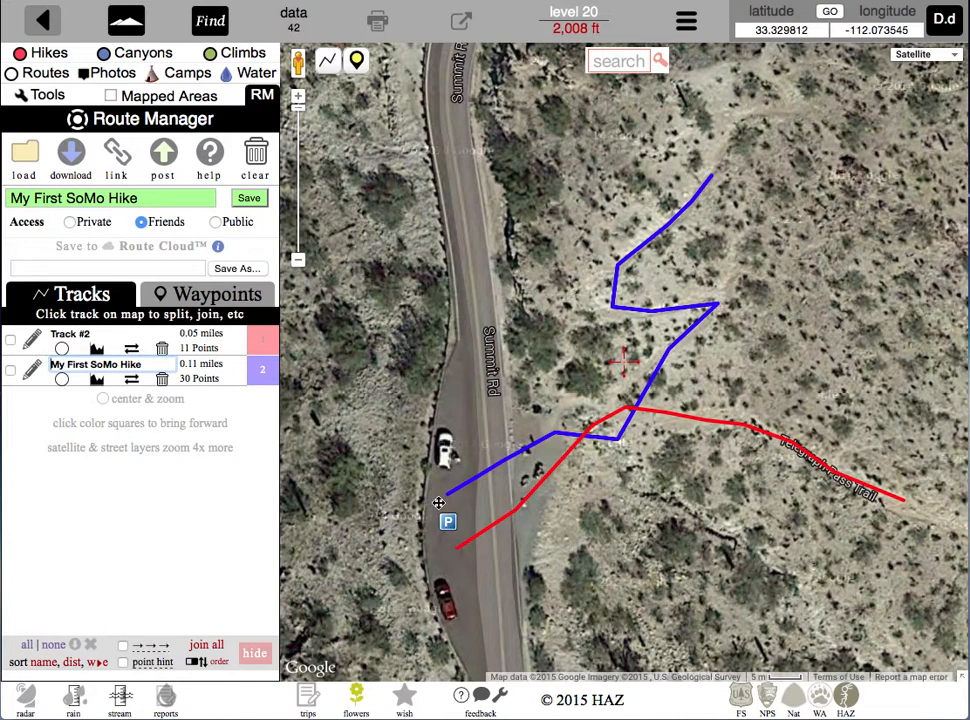
- Sort the tracks west to east by starting point and save the My First SoMo Hike route
{"action": "left_click", "coordinate": [98, 666]}
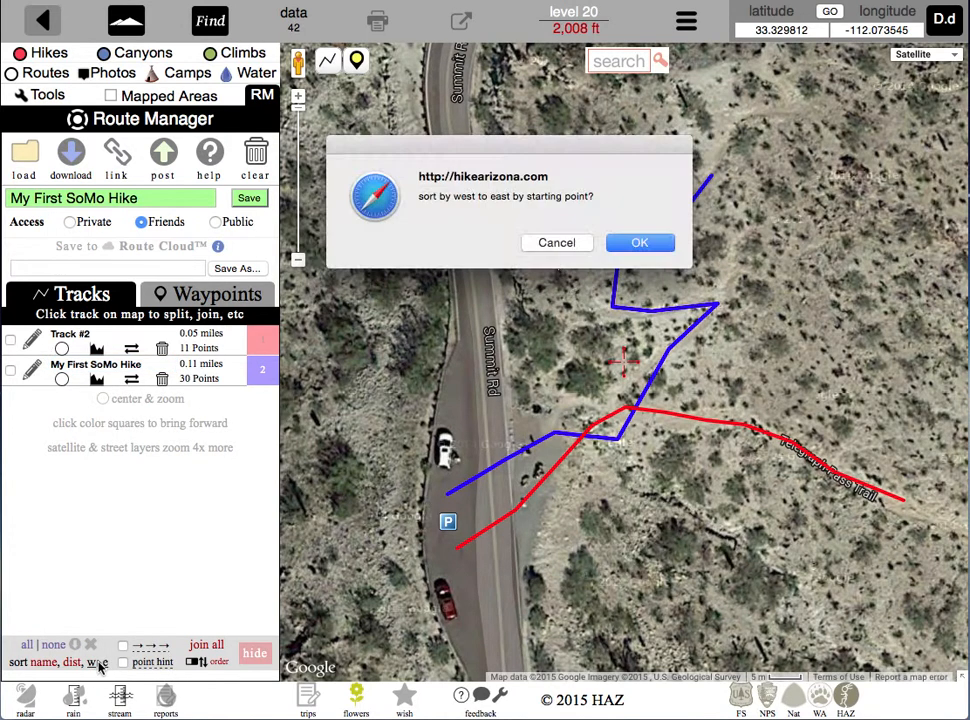
{"action": "left_click", "coordinate": [636, 243]}
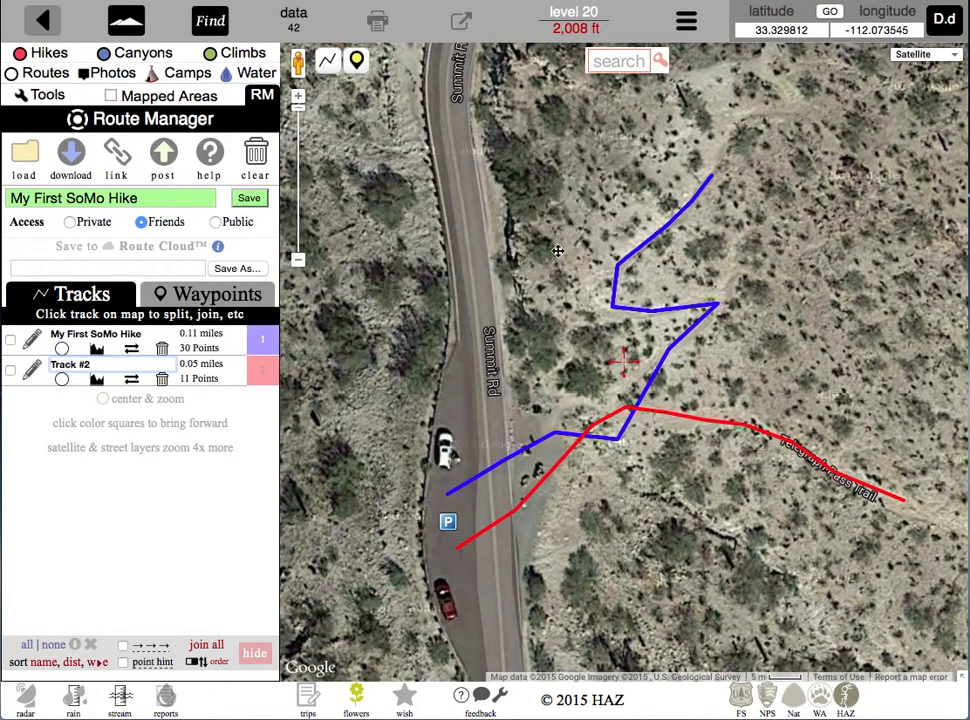
{"action": "left_click", "coordinate": [263, 198]}
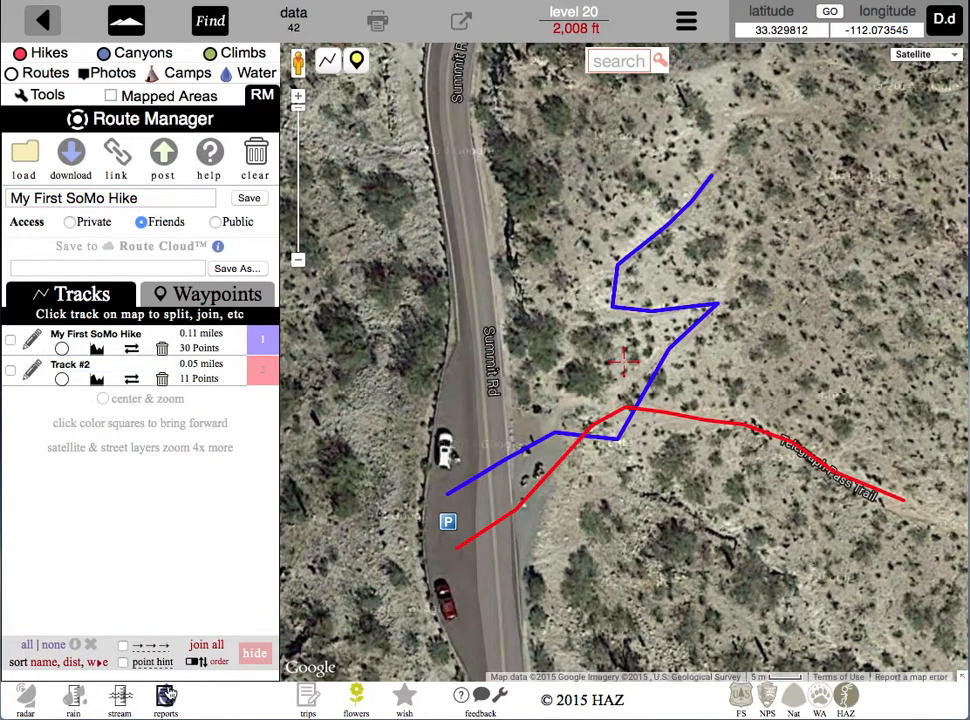
- Show and hide the direction arrows on the tracks, and turn on the point hint option
{"action": "left_click", "coordinate": [123, 646]}
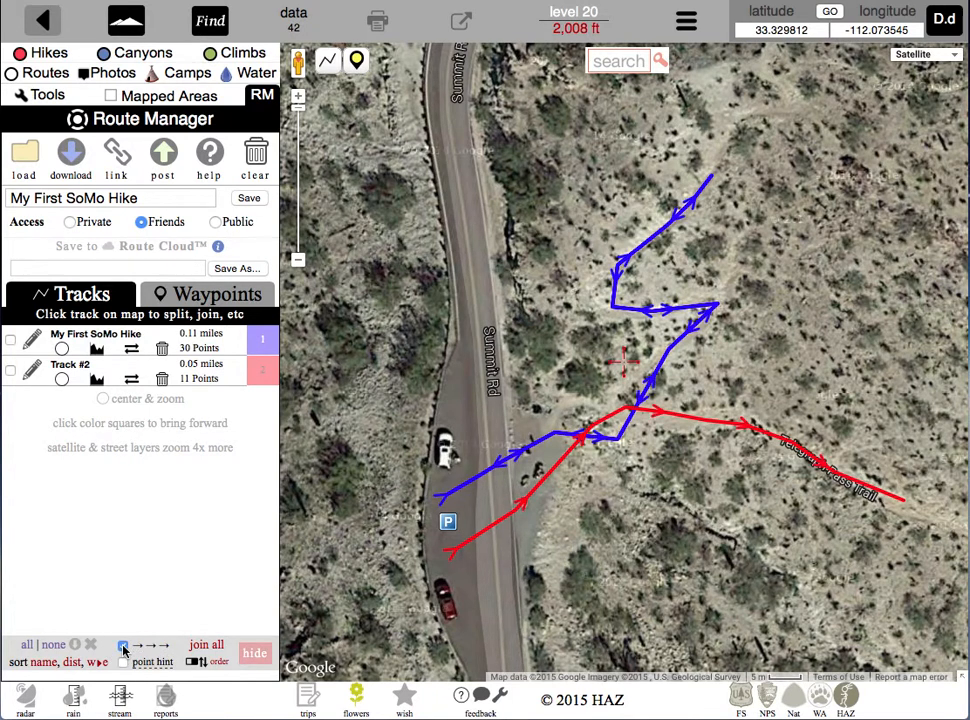
{"action": "left_click", "coordinate": [123, 646]}
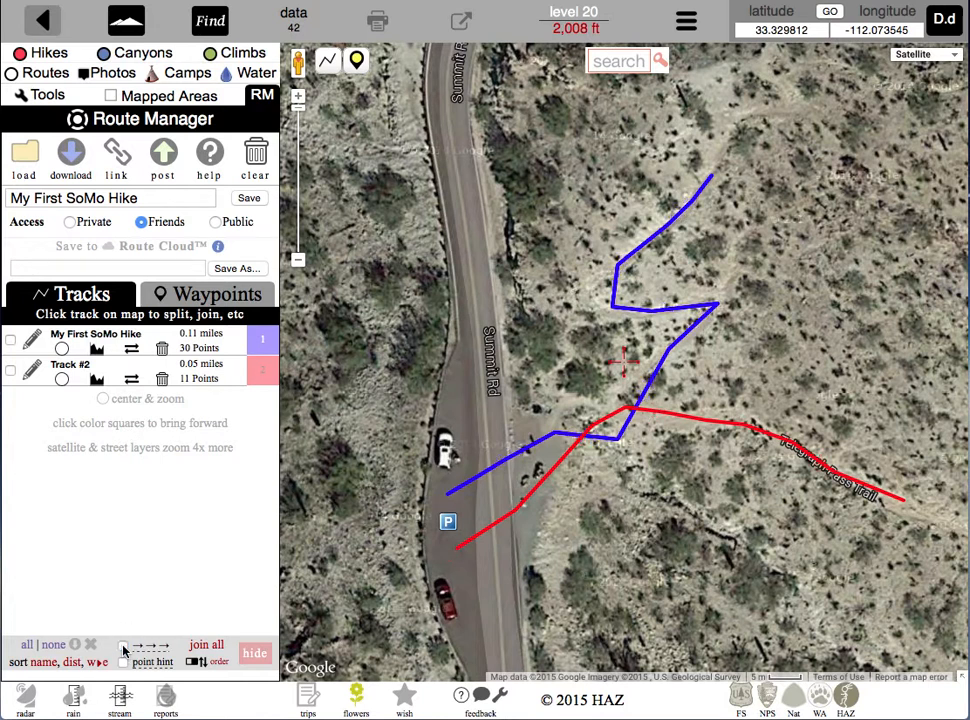
{"action": "left_click", "coordinate": [123, 662]}
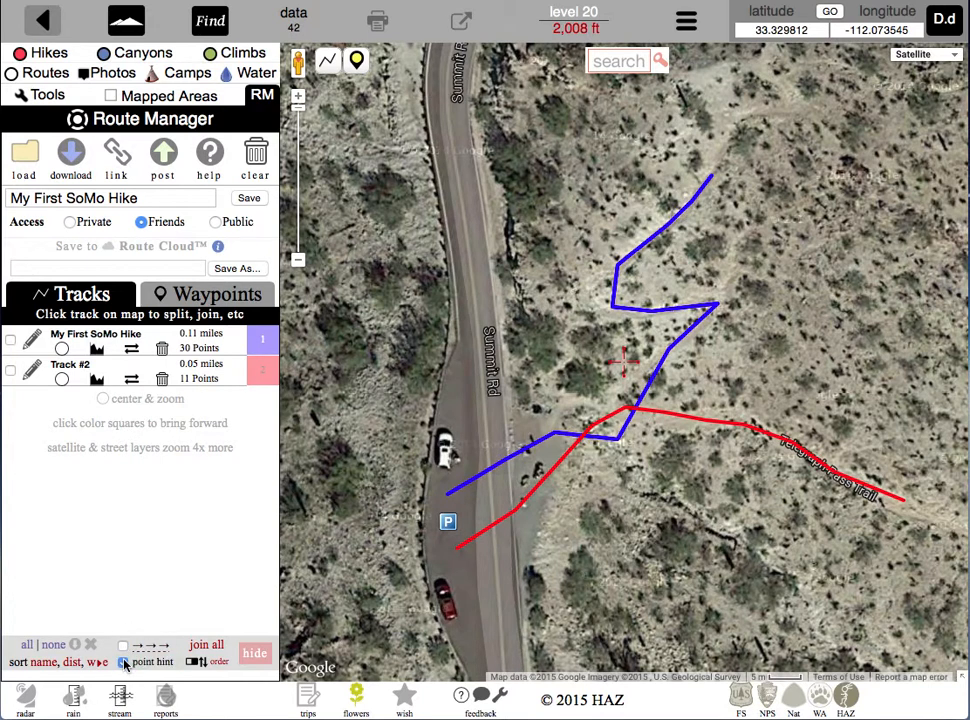